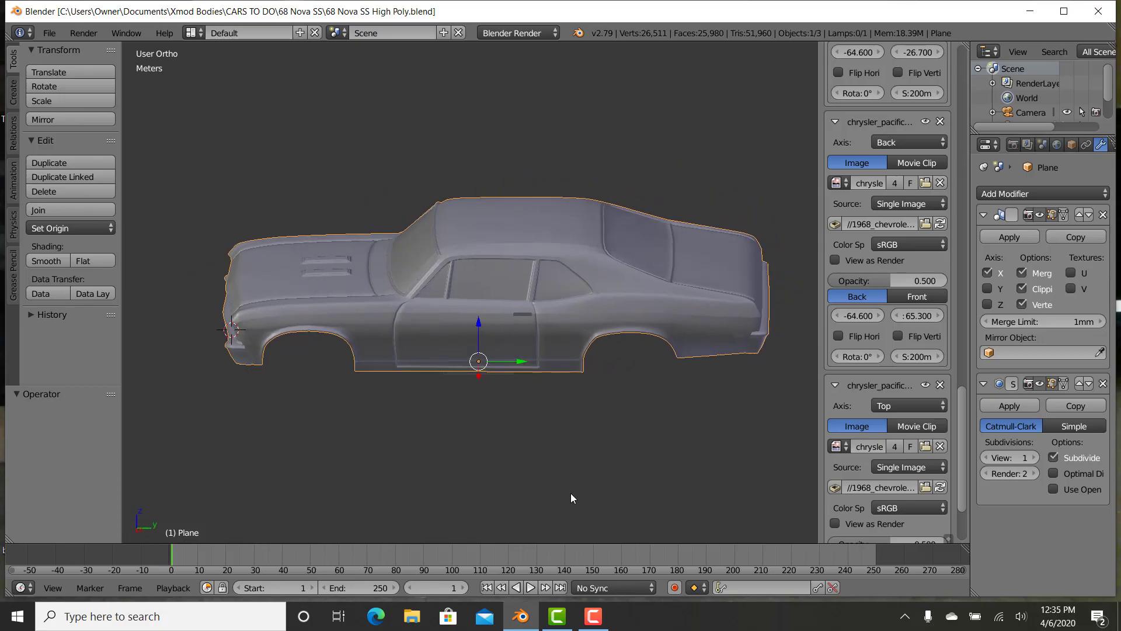
Inspect the car body's front, sides, roof and rear, including its alignment with the top-view blueprint.
{"action": "scroll", "coordinate": [601, 435], "scroll_direction": "up", "scroll_amount": 2}
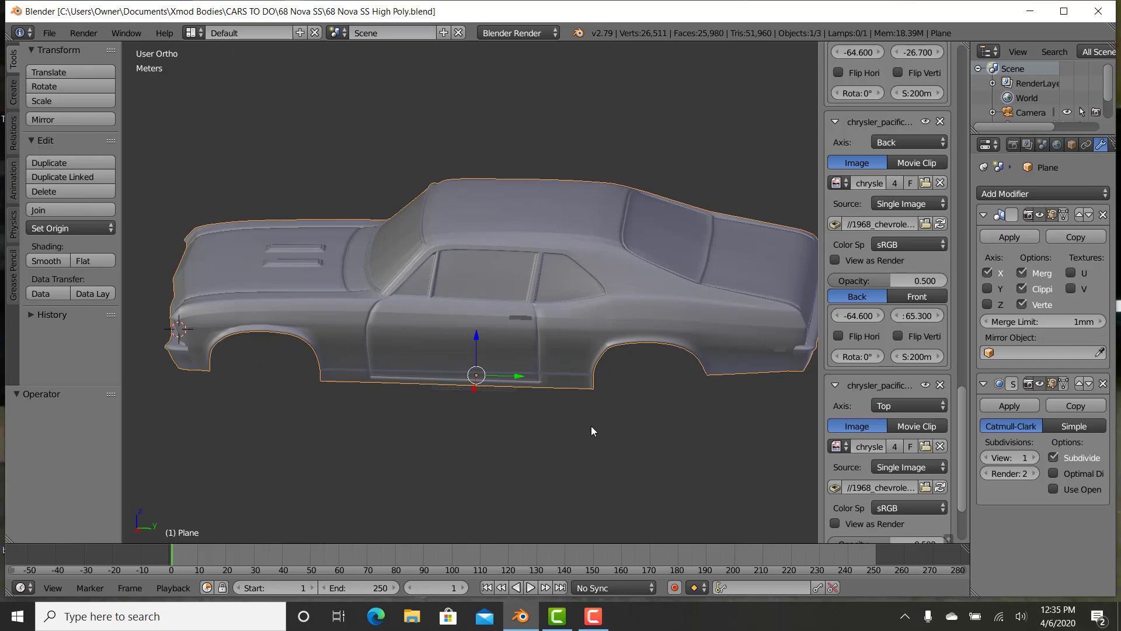
{"action": "mouse_move", "coordinate": [443, 454]}
{"action": "middle_mouse_down"}
{"action": "mouse_move", "coordinate": [451, 465]}
{"action": "mouse_move", "coordinate": [396, 465]}
{"action": "mouse_move", "coordinate": [522, 477]}
{"action": "mouse_move", "coordinate": [551, 464]}
{"action": "mouse_move", "coordinate": [524, 447]}
{"action": "mouse_move", "coordinate": [429, 447]}
{"action": "middle_mouse_up"}
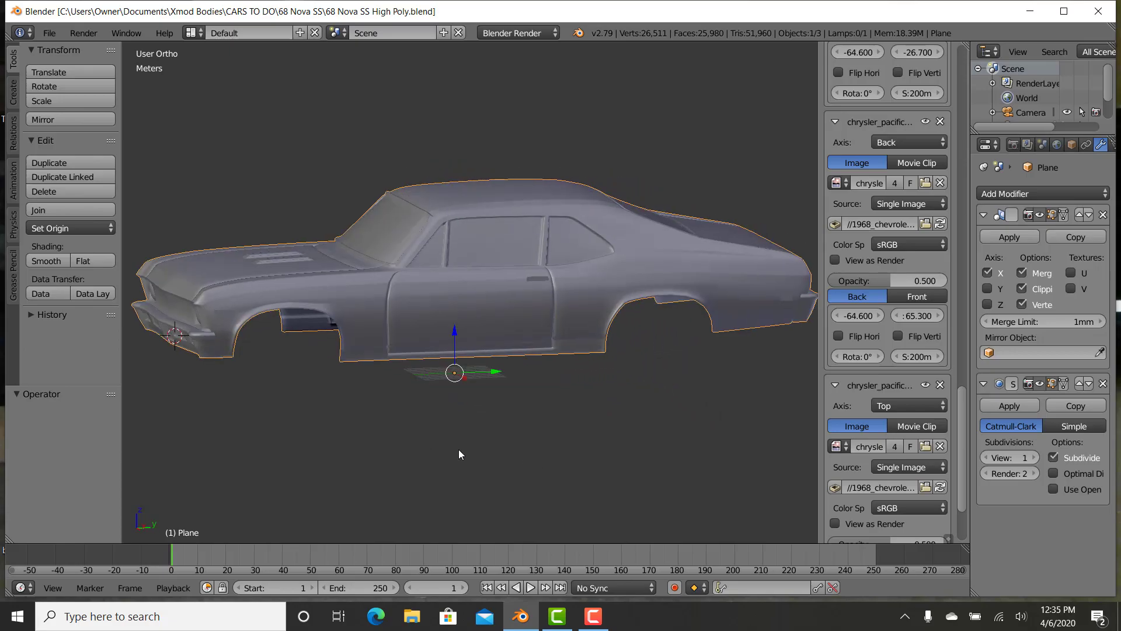
{"action": "scroll", "coordinate": [965, 410], "scroll_direction": "up", "scroll_amount": 1}
{"action": "scroll", "coordinate": [965, 411], "scroll_direction": "up", "scroll_amount": 15}
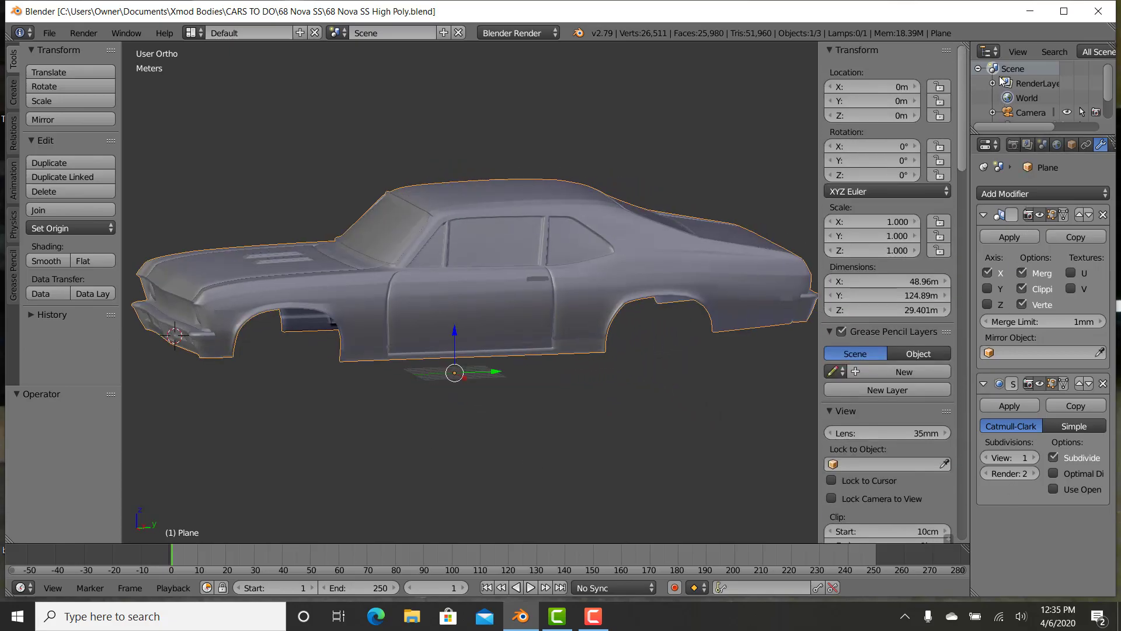
{"action": "middle_click_drag", "start_coordinate": [399, 337], "coordinate": [394, 399]}
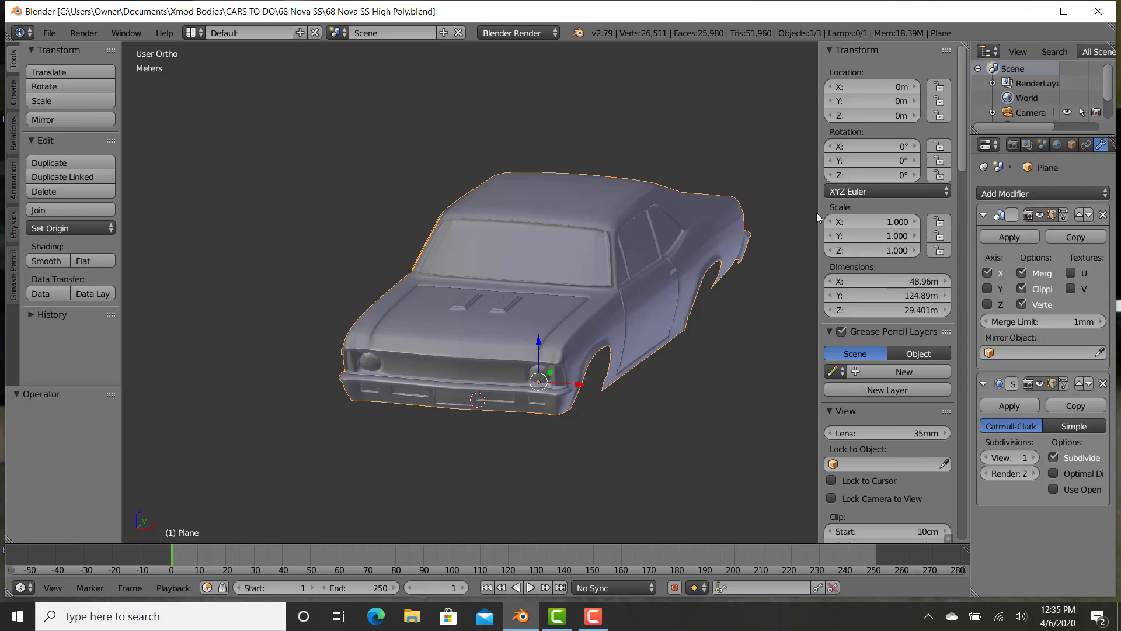
{"action": "middle_click_drag", "start_coordinate": [596, 386], "coordinate": [565, 462]}
{"action": "key", "text": "KP_7"}
{"action": "scroll", "coordinate": [559, 292], "scroll_direction": "down", "scroll_amount": 3}
{"action": "scroll", "coordinate": [568, 294], "scroll_direction": "up", "scroll_amount": 2}
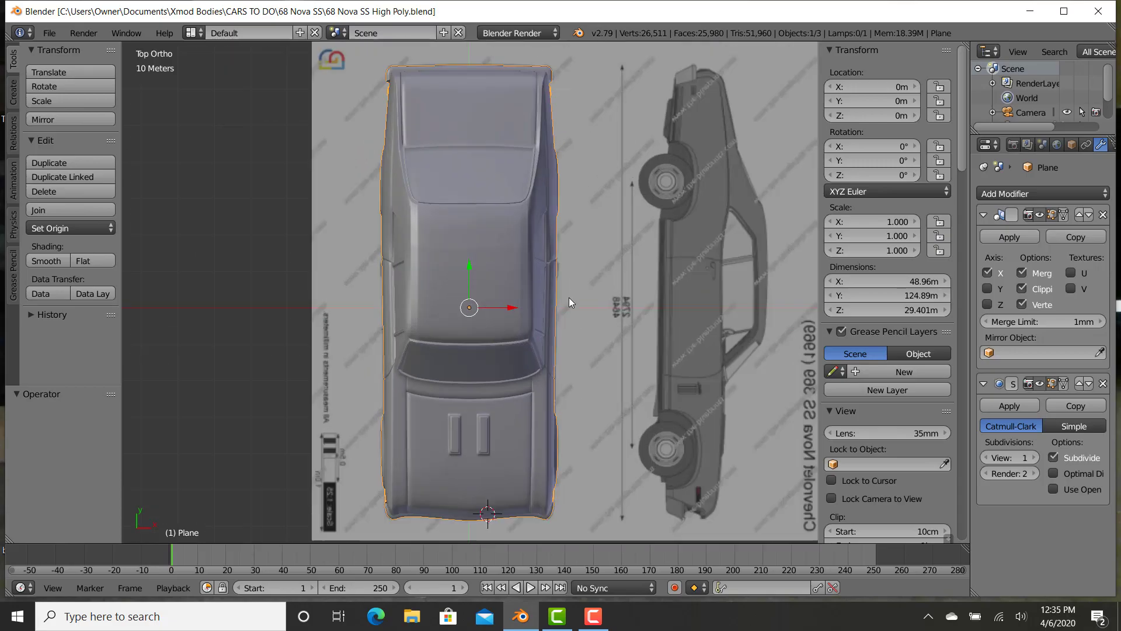
{"action": "middle_click_drag", "start_coordinate": [635, 453], "coordinate": [529, 392], "text": "shift"}
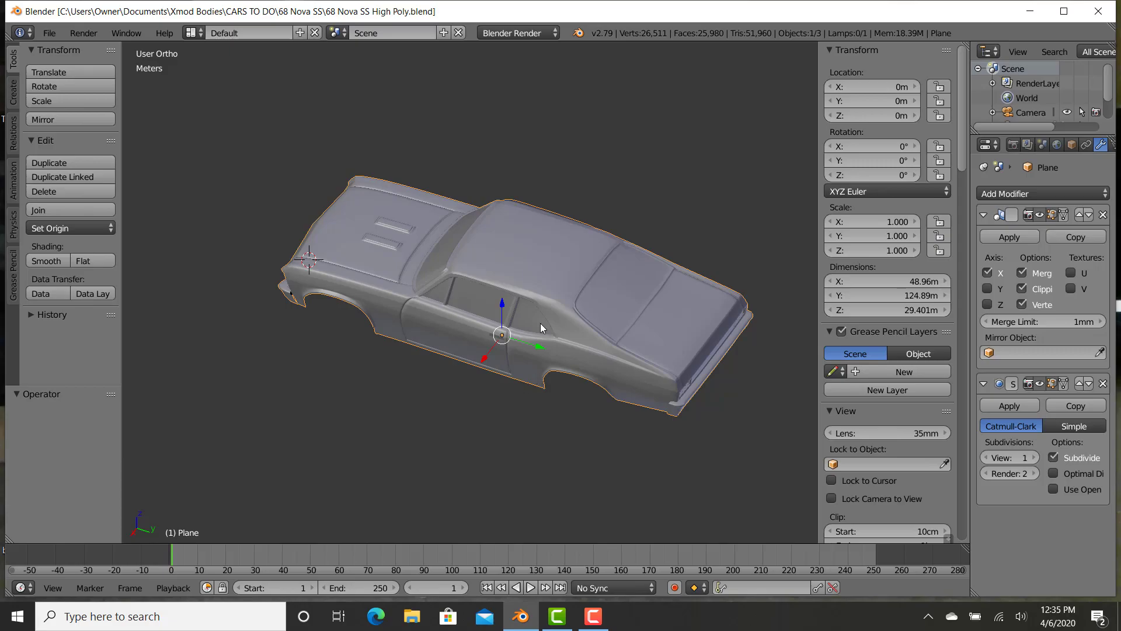
{"action": "middle_click_drag", "start_coordinate": [366, 437], "coordinate": [561, 414]}
{"action": "scroll", "coordinate": [553, 395], "scroll_direction": "up", "scroll_amount": 4}
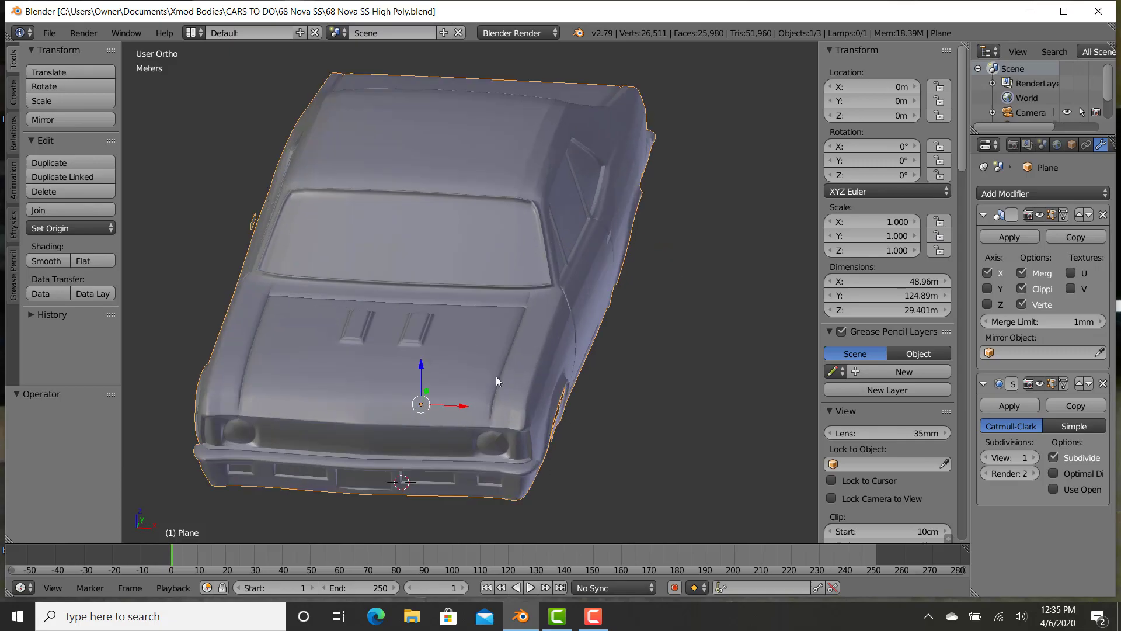
{"action": "mouse_move", "coordinate": [434, 365]}
{"action": "middle_mouse_down"}
{"action": "mouse_move", "coordinate": [449, 351]}
{"action": "mouse_move", "coordinate": [397, 344]}
{"action": "mouse_move", "coordinate": [394, 362]}
{"action": "mouse_move", "coordinate": [439, 338]}
{"action": "mouse_move", "coordinate": [448, 359]}
{"action": "mouse_move", "coordinate": [361, 352]}
{"action": "mouse_move", "coordinate": [436, 342]}
{"action": "mouse_move", "coordinate": [499, 373]}
{"action": "mouse_move", "coordinate": [444, 365]}
{"action": "middle_mouse_up"}
{"action": "scroll", "coordinate": [397, 350], "scroll_direction": "up", "scroll_amount": 3}
{"action": "middle_click_drag", "start_coordinate": [579, 382], "coordinate": [540, 331]}
{"action": "scroll", "coordinate": [529, 327], "scroll_direction": "up", "scroll_amount": 2}
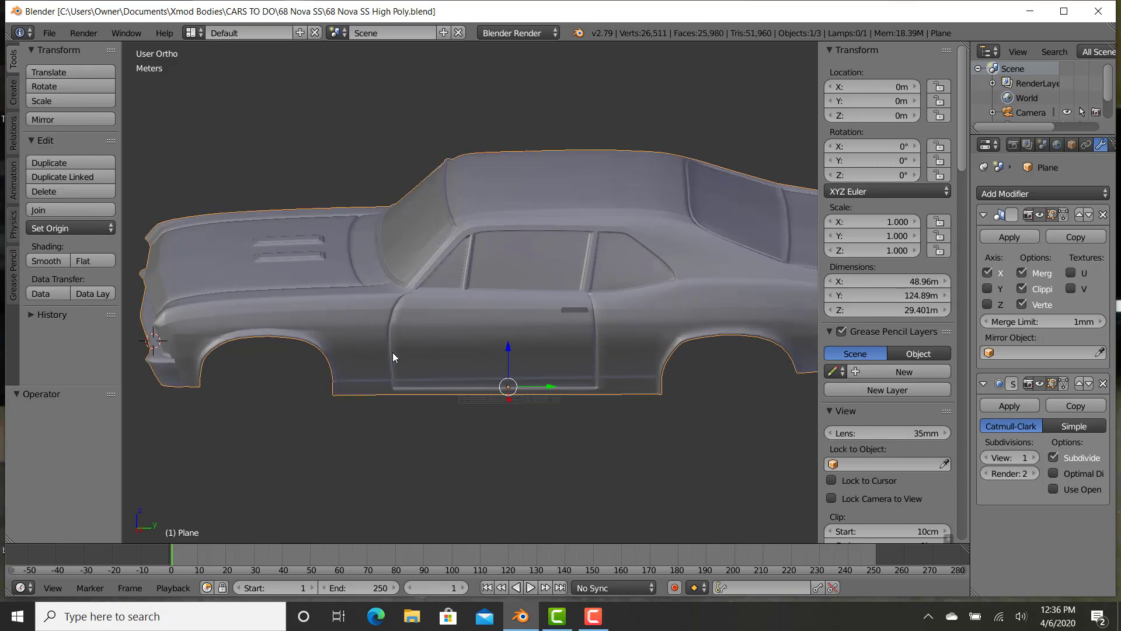
{"action": "middle_click_drag", "start_coordinate": [442, 390], "coordinate": [502, 388]}
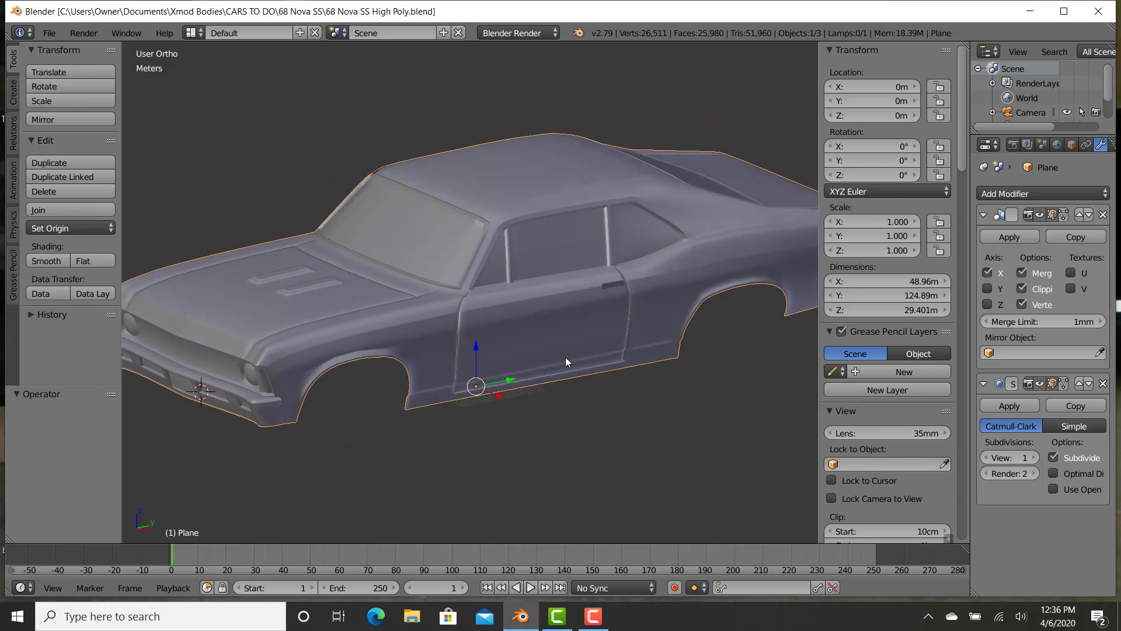
Import the STL file "94mm chassis test.stl" from the Documents folder.
{"action": "left_click", "coordinate": [47, 33]}
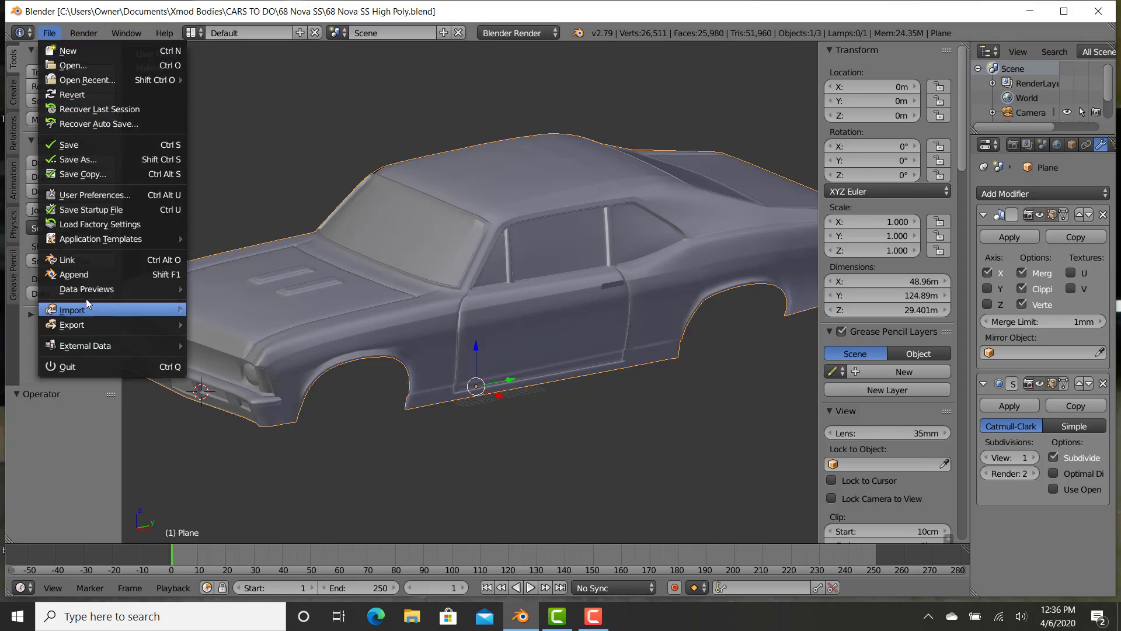
{"action": "mouse_move", "coordinate": [100, 311]}
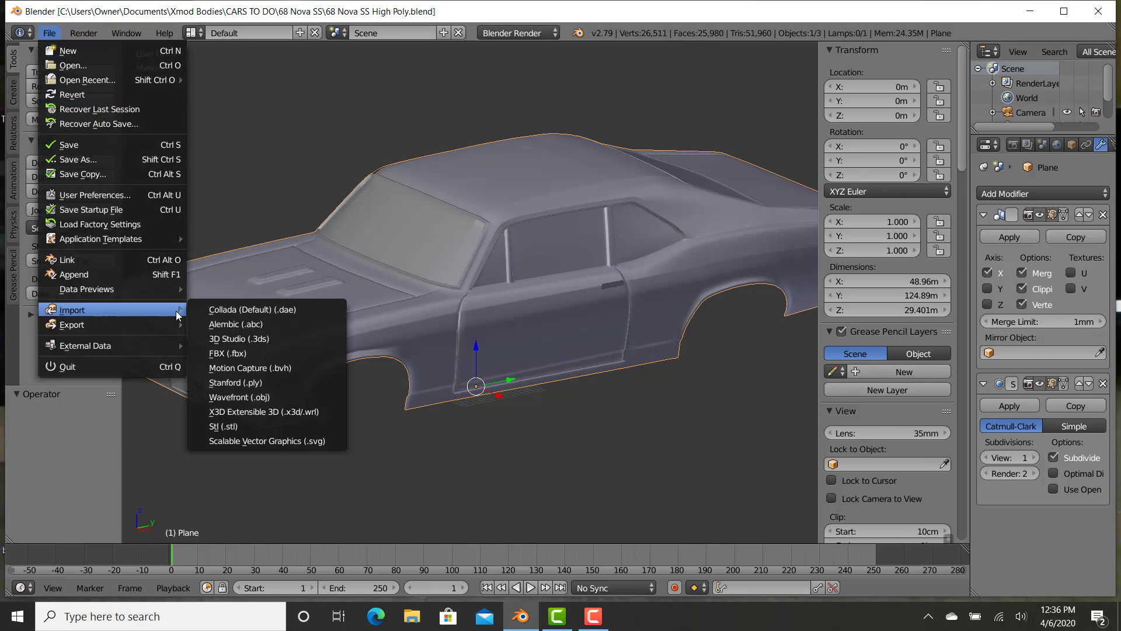
{"action": "left_click", "coordinate": [219, 428]}
{"action": "left_click", "coordinate": [218, 107]}
{"action": "left_click", "coordinate": [217, 106]}
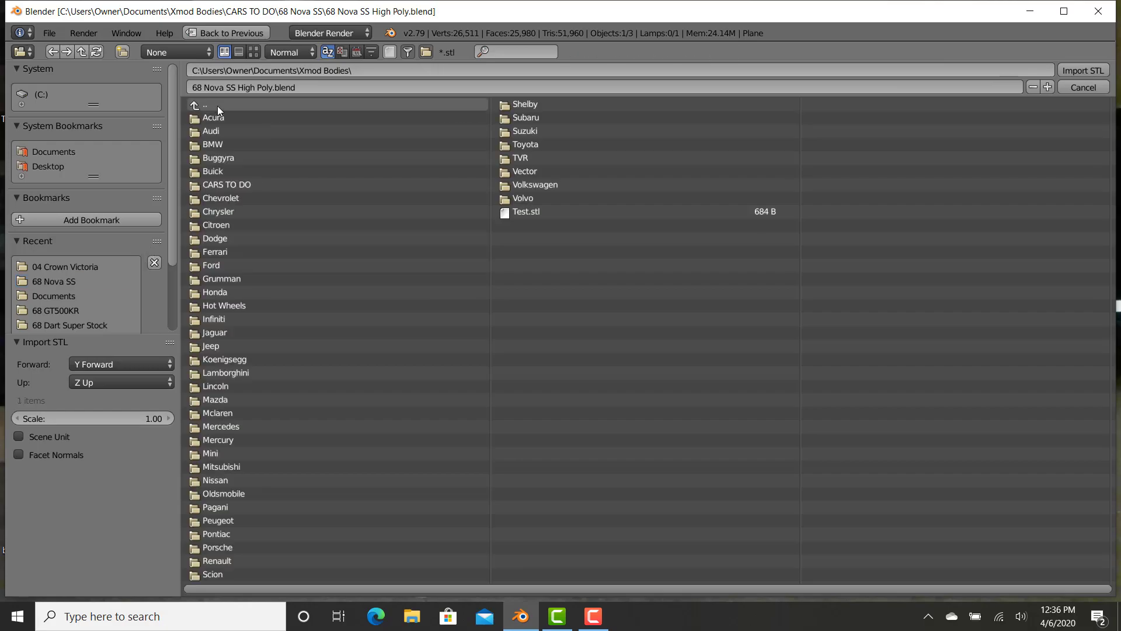
{"action": "left_click", "coordinate": [217, 106]}
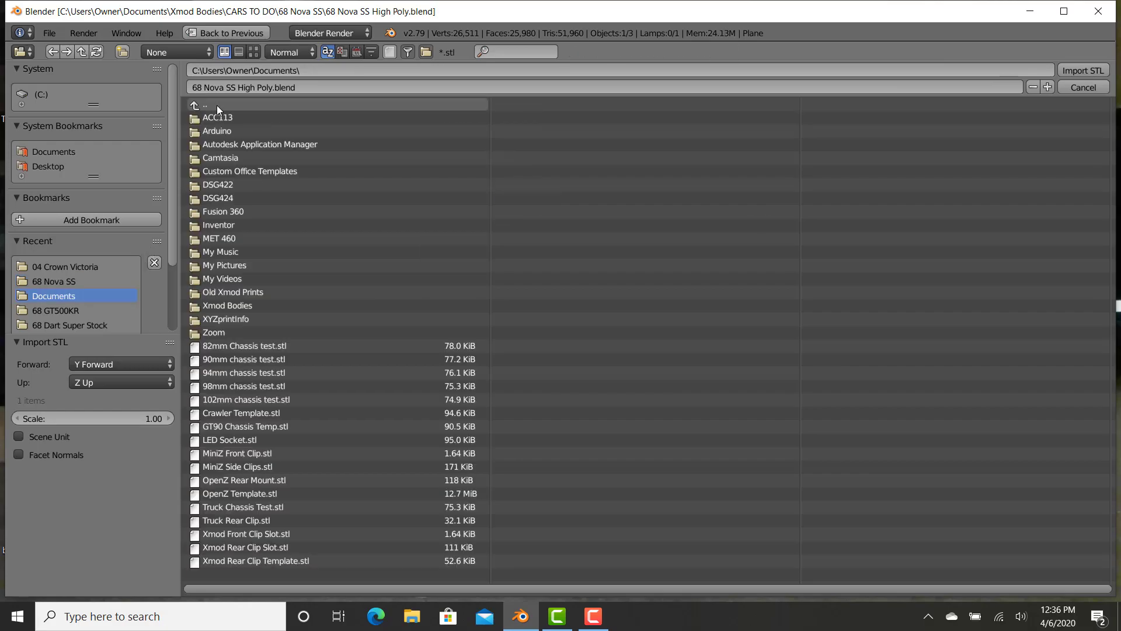
{"action": "double_click", "coordinate": [254, 373]}
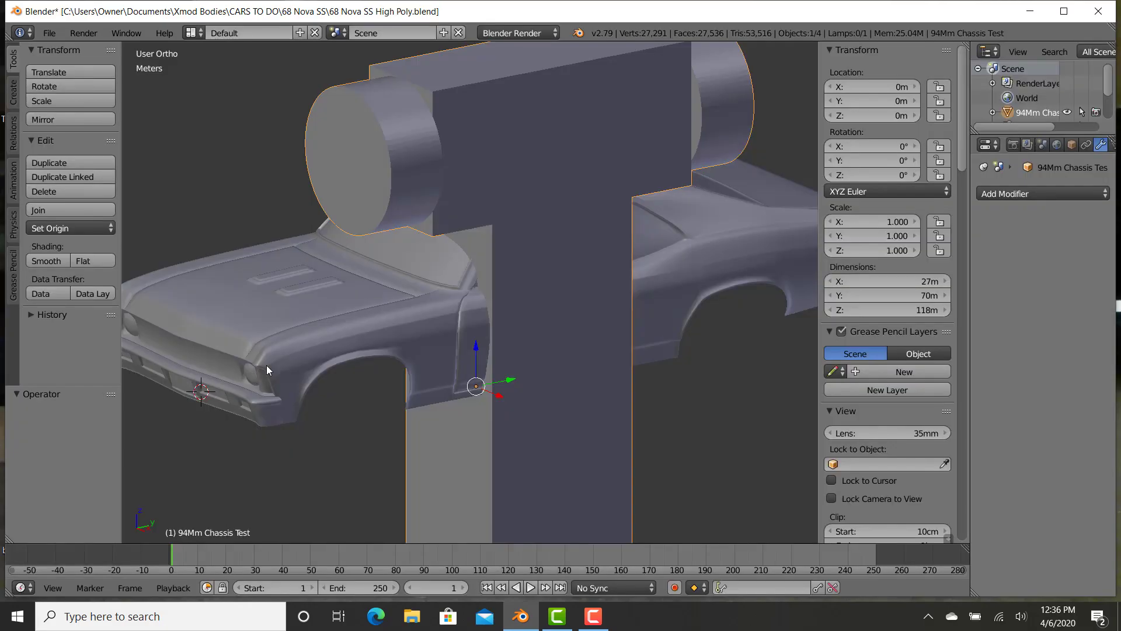
Rotate the imported chassis to 90° on X and 90° on Y.
{"action": "left_click", "coordinate": [894, 147]}
{"action": "type", "text": "90"}
{"action": "key", "text": "Return"}
{"action": "left_click", "coordinate": [898, 157]}
{"action": "type", "text": "90"}
{"action": "key", "text": "Return"}
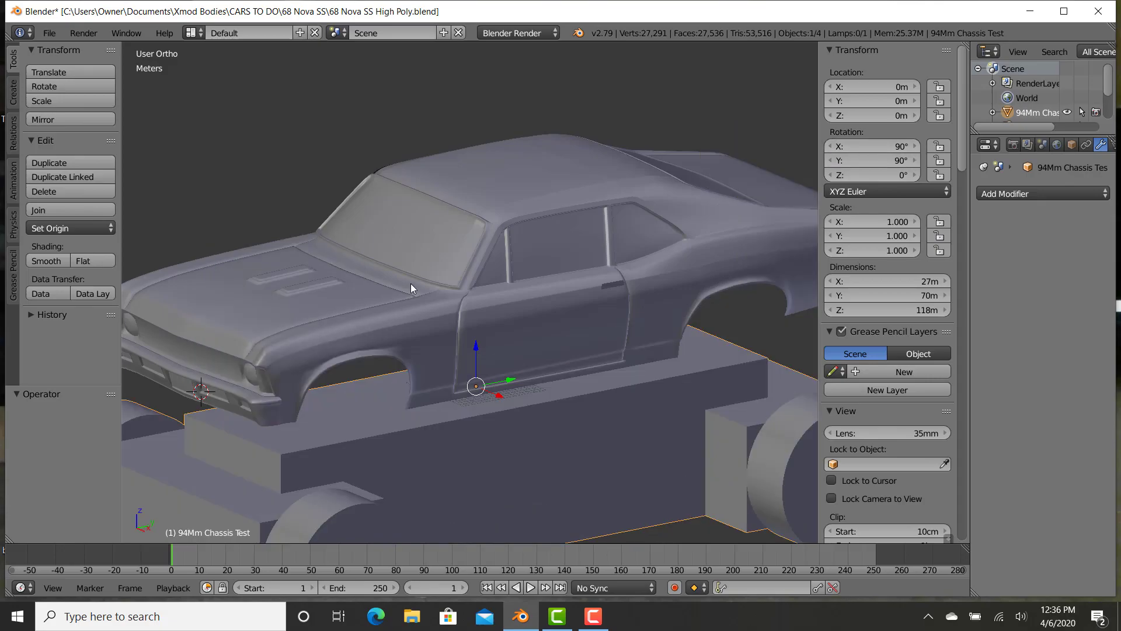
Raise the chassis about 27.2 m along Z so it overlaps the car body.
{"action": "key", "text": "KP_3"}
{"action": "middle_click_drag", "start_coordinate": [382, 164], "coordinate": [364, 87], "text": "shift"}
{"action": "left_click_drag", "start_coordinate": [495, 239], "coordinate": [520, 70]}
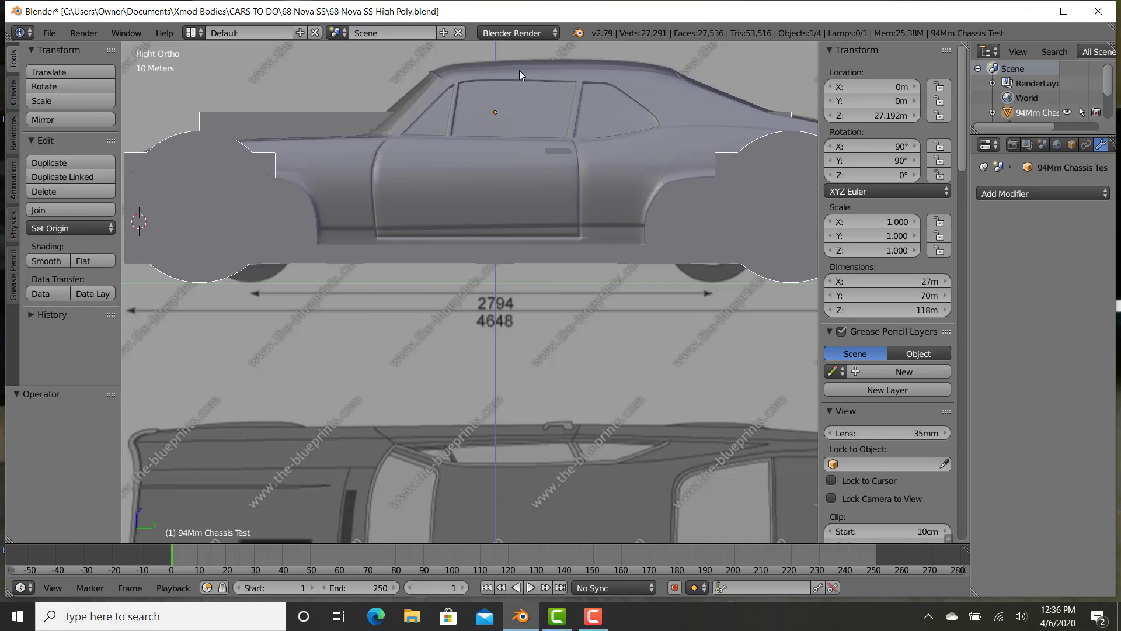
{"action": "left_click_drag", "start_coordinate": [519, 70], "coordinate": [520, 70]}
{"action": "middle_click_drag", "start_coordinate": [511, 85], "coordinate": [531, 252]}
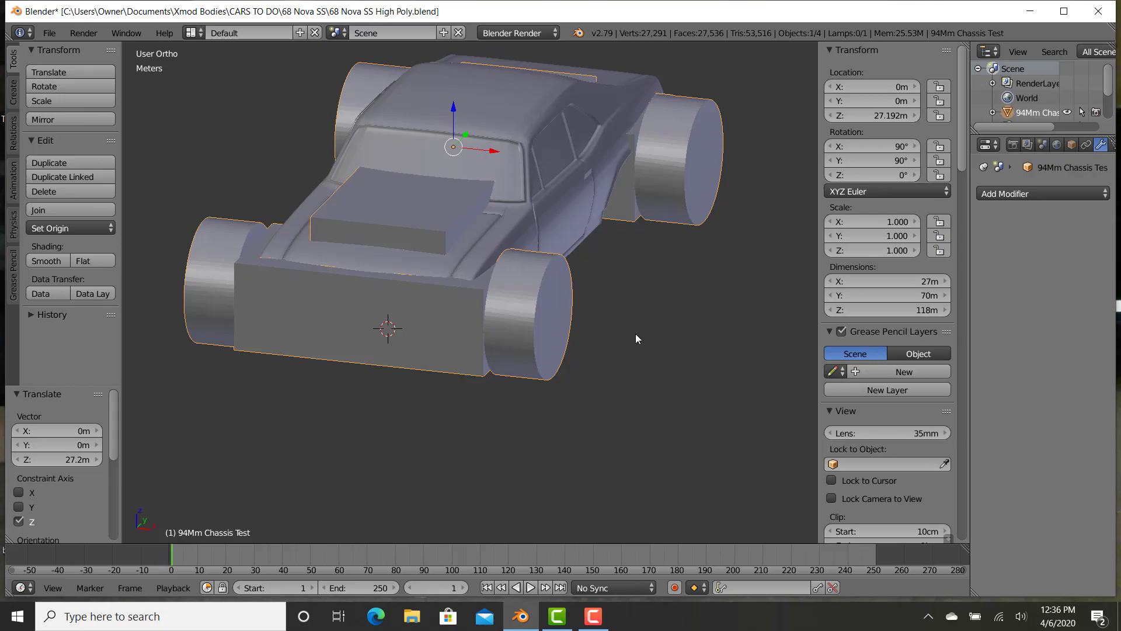
Select the car body and set its X dimension to 70 m.
{"action": "right_click", "coordinate": [594, 218]}
{"action": "left_click", "coordinate": [927, 276]}
{"action": "type", "text": "70"}
{"action": "key", "text": "Return"}
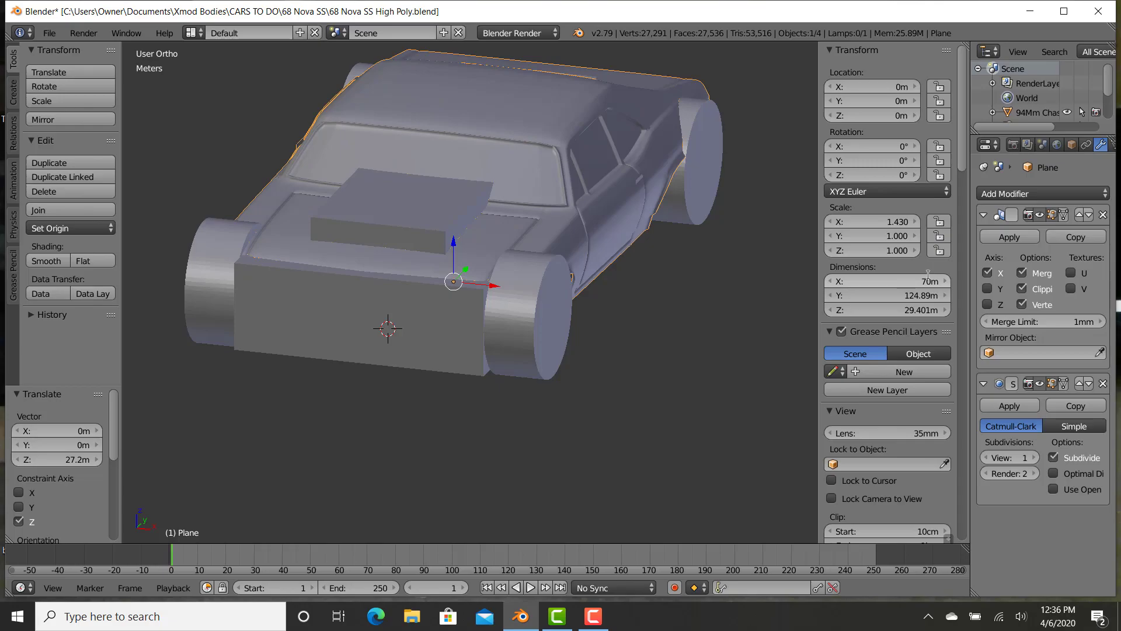
Set the car body's Y and Z scale to 1.43 to match its X scale.
{"action": "middle_click_drag", "start_coordinate": [474, 405], "coordinate": [848, 329]}
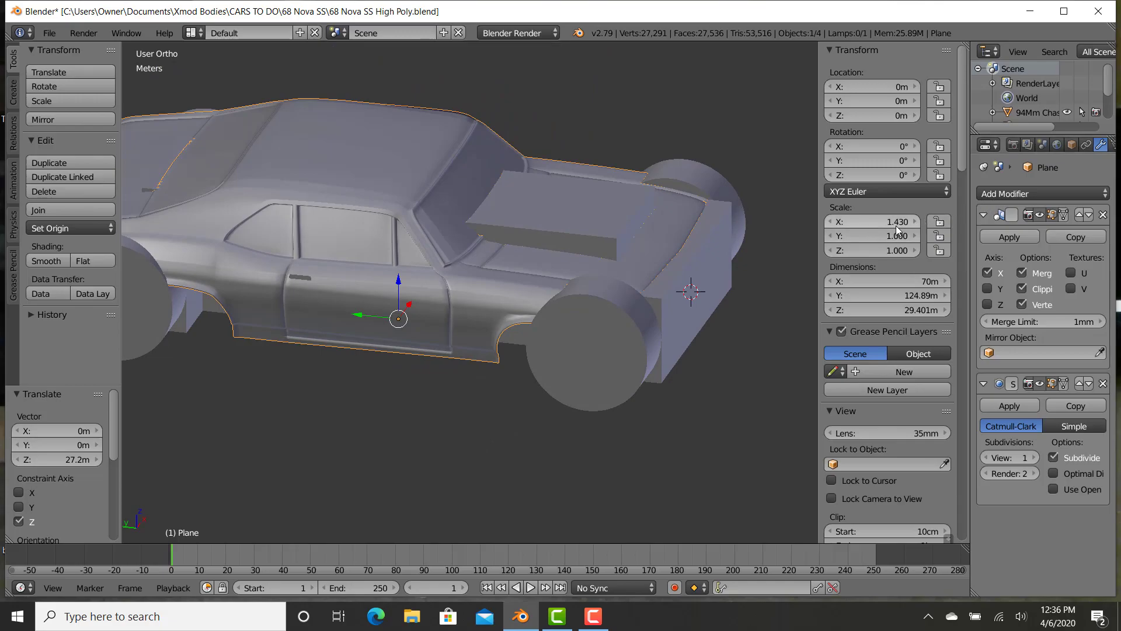
{"action": "middle_click_drag", "start_coordinate": [668, 286], "coordinate": [688, 332]}
{"action": "left_click", "coordinate": [873, 236]}
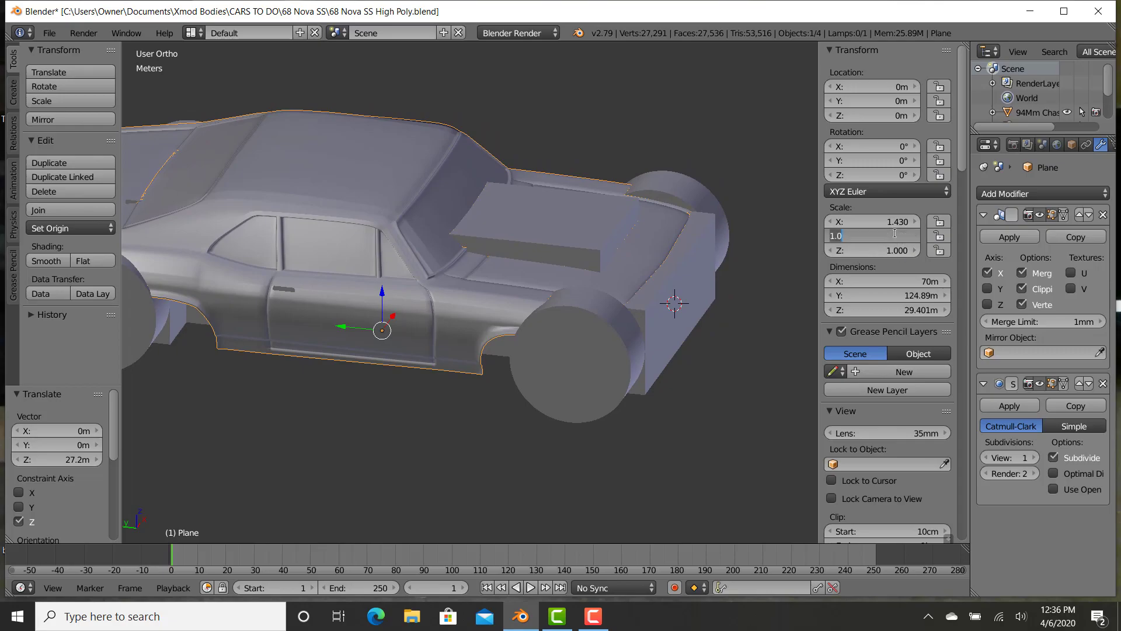
{"action": "type", "text": "1.43"}
{"action": "key", "text": "Return"}
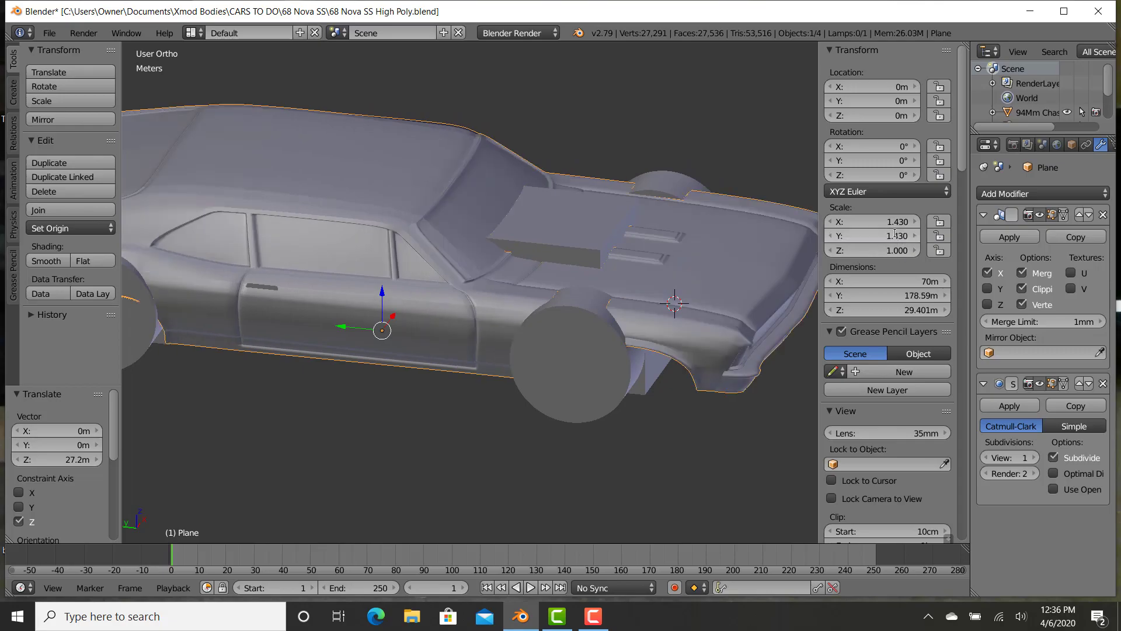
{"action": "left_click", "coordinate": [890, 251]}
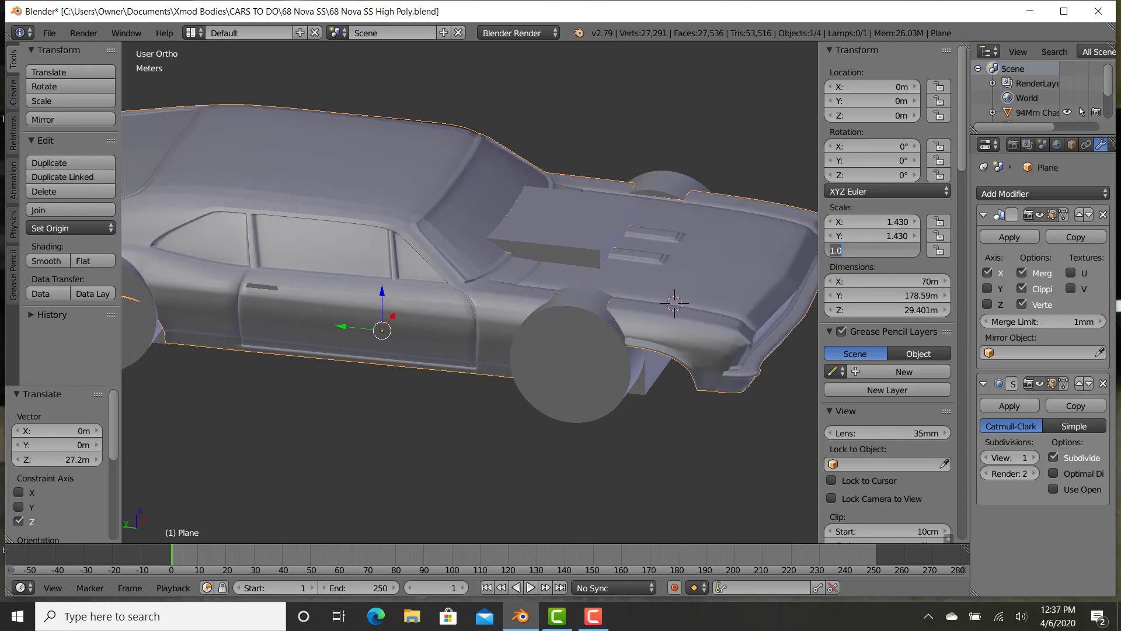
{"action": "type", "text": "1.43"}
{"action": "key", "text": "Return"}
Check from the side how the body's wheel arches line up with the chassis wheels.
{"action": "middle_click_drag", "start_coordinate": [497, 455], "coordinate": [304, 335]}
{"action": "key", "text": "KP_3"}
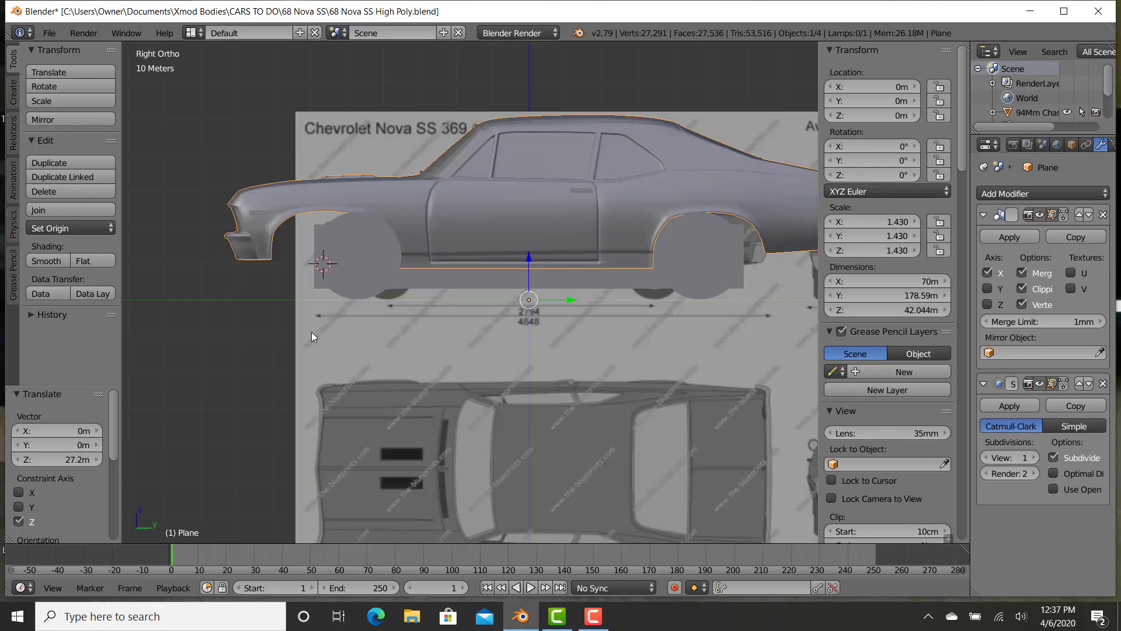
{"action": "scroll", "coordinate": [513, 234], "scroll_direction": "up", "scroll_amount": 2}
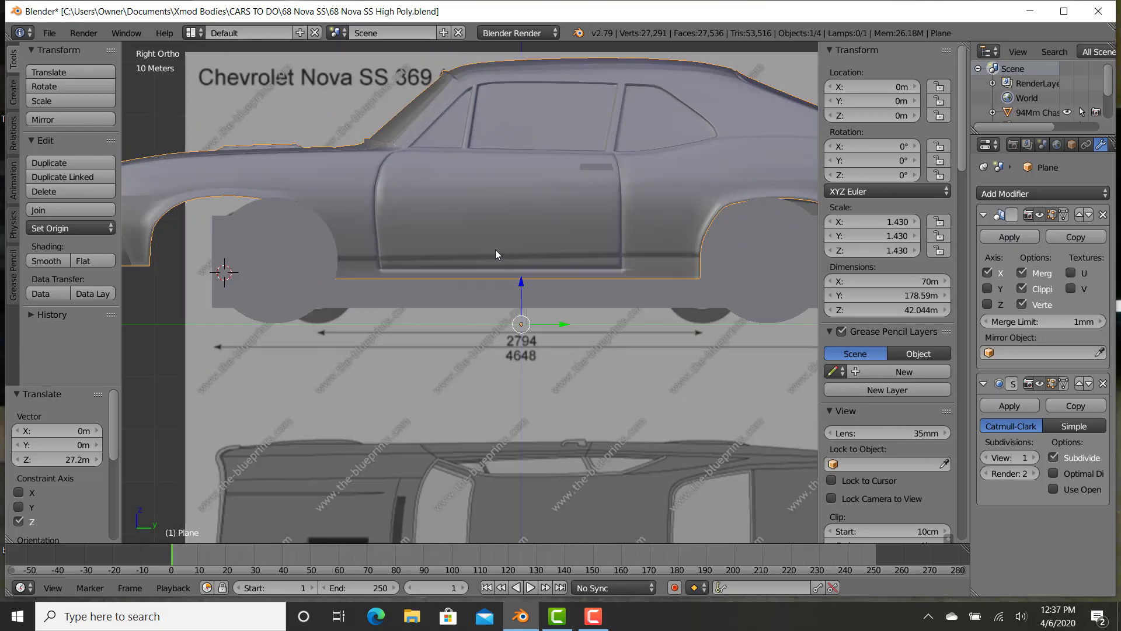
{"action": "middle_click_drag", "start_coordinate": [519, 274], "coordinate": [506, 331]}
{"action": "scroll", "coordinate": [603, 310], "scroll_direction": "down", "scroll_amount": 2}
{"action": "scroll", "coordinate": [474, 338], "scroll_direction": "up", "scroll_amount": 1}
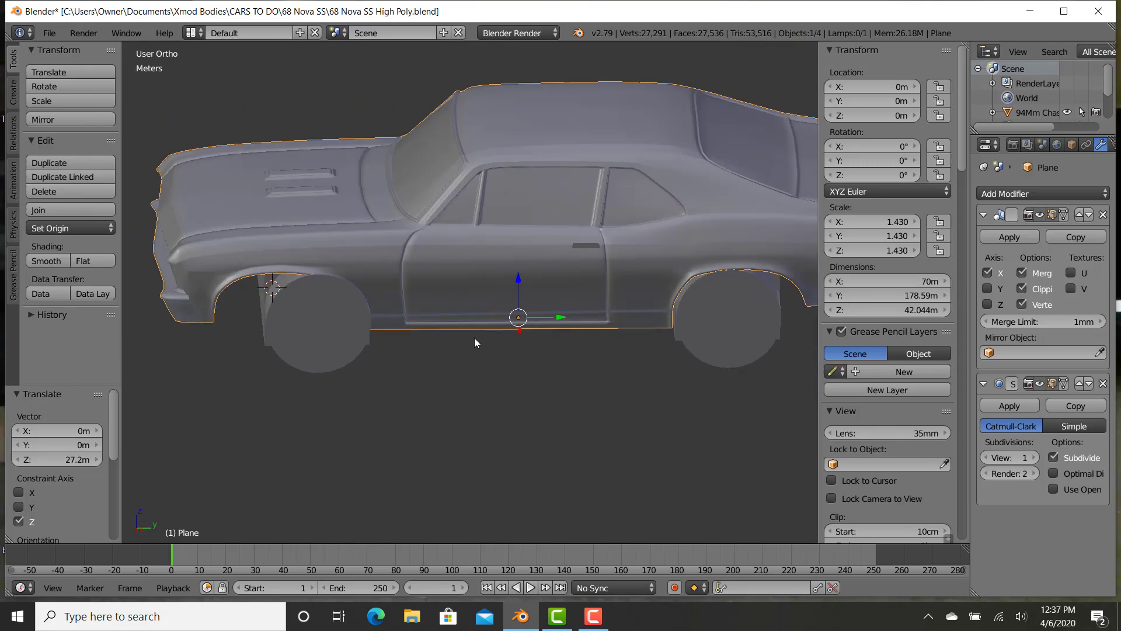
{"action": "mouse_move", "coordinate": [412, 356]}
{"action": "middle_mouse_down"}
{"action": "mouse_move", "coordinate": [568, 334]}
{"action": "mouse_move", "coordinate": [534, 330]}
{"action": "mouse_move", "coordinate": [515, 353]}
{"action": "mouse_move", "coordinate": [394, 354]}
{"action": "mouse_move", "coordinate": [404, 359]}
{"action": "middle_mouse_up"}
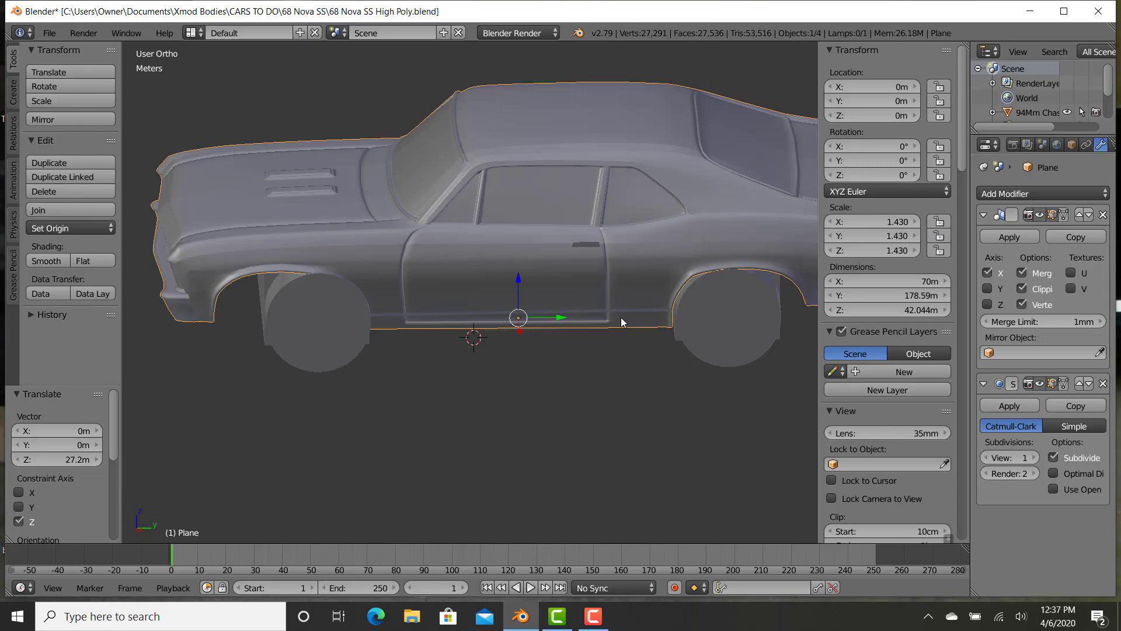
{"action": "middle_click_drag", "start_coordinate": [626, 278], "coordinate": [807, 208]}
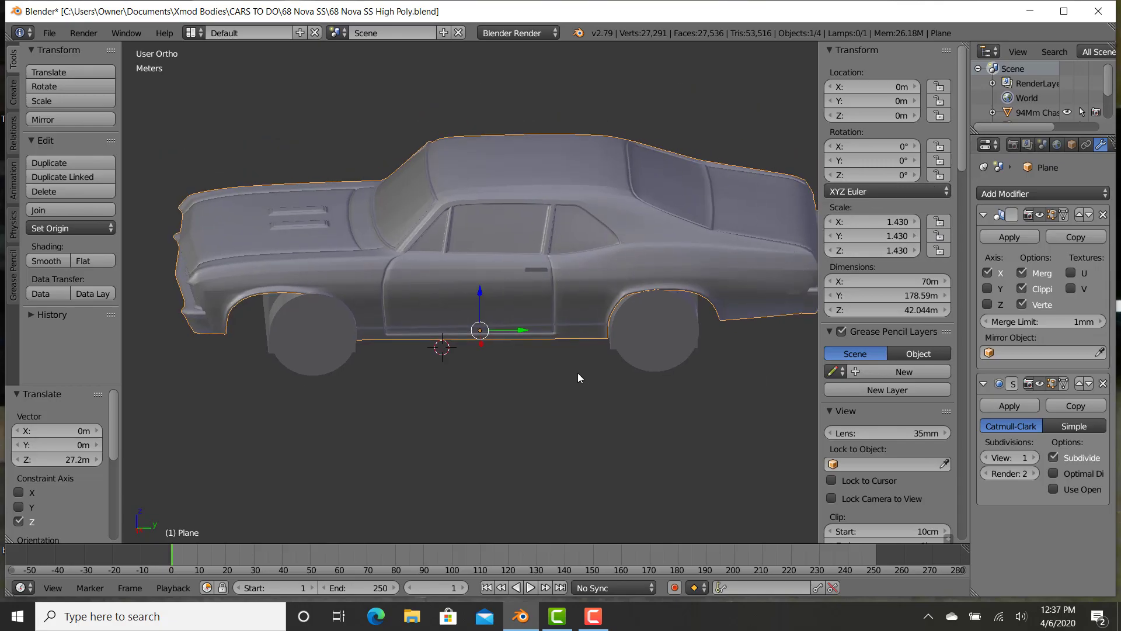
Reduce the car body's Y scale to 1.27 and slide it to about 2.41 m on Y, aligning the arches with the wheels.
{"action": "scroll", "coordinate": [580, 375], "scroll_direction": "up", "scroll_amount": 2}
{"action": "mouse_move", "coordinate": [872, 235]}
{"action": "left_mouse_down"}
{"action": "mouse_move", "coordinate": [858, 236]}
{"action": "mouse_move", "coordinate": [899, 250]}
{"action": "mouse_move", "coordinate": [858, 235]}
{"action": "left_mouse_up"}
{"action": "left_click_drag", "start_coordinate": [513, 301], "coordinate": [556, 292]}
{"action": "left_click_drag", "start_coordinate": [849, 238], "coordinate": [813, 238]}
{"action": "left_click_drag", "start_coordinate": [522, 305], "coordinate": [527, 303]}
{"action": "left_click_drag", "start_coordinate": [836, 237], "coordinate": [782, 248]}
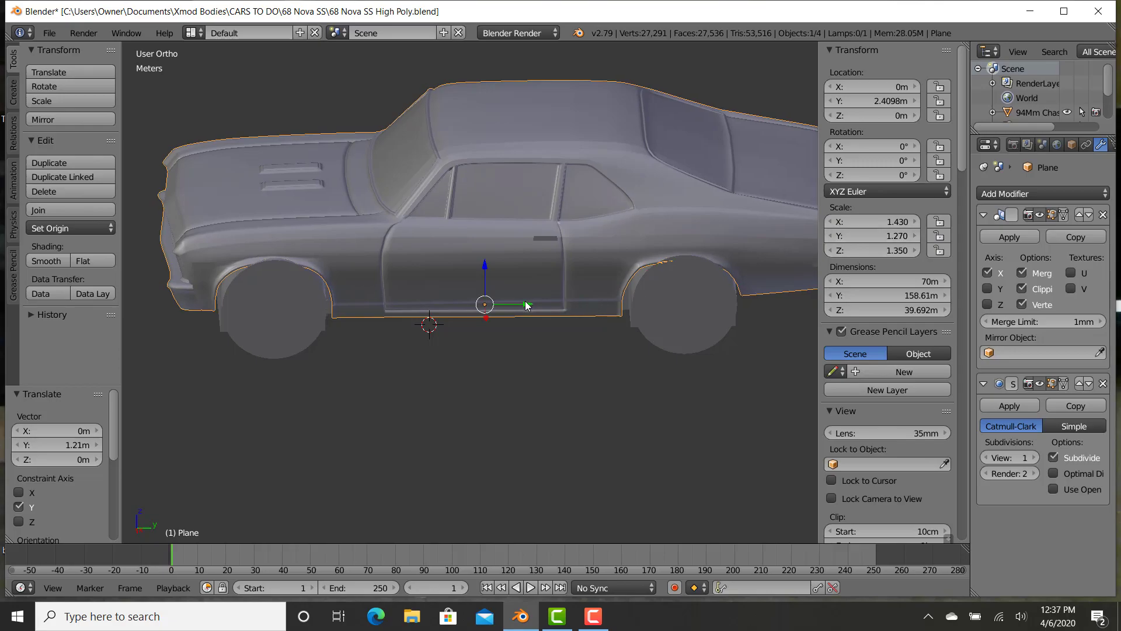
Reduce the car body's Z scale to 1.27 and raise it about 3.74 m along Z.
{"action": "left_click_drag", "start_coordinate": [828, 252], "coordinate": [792, 263]}
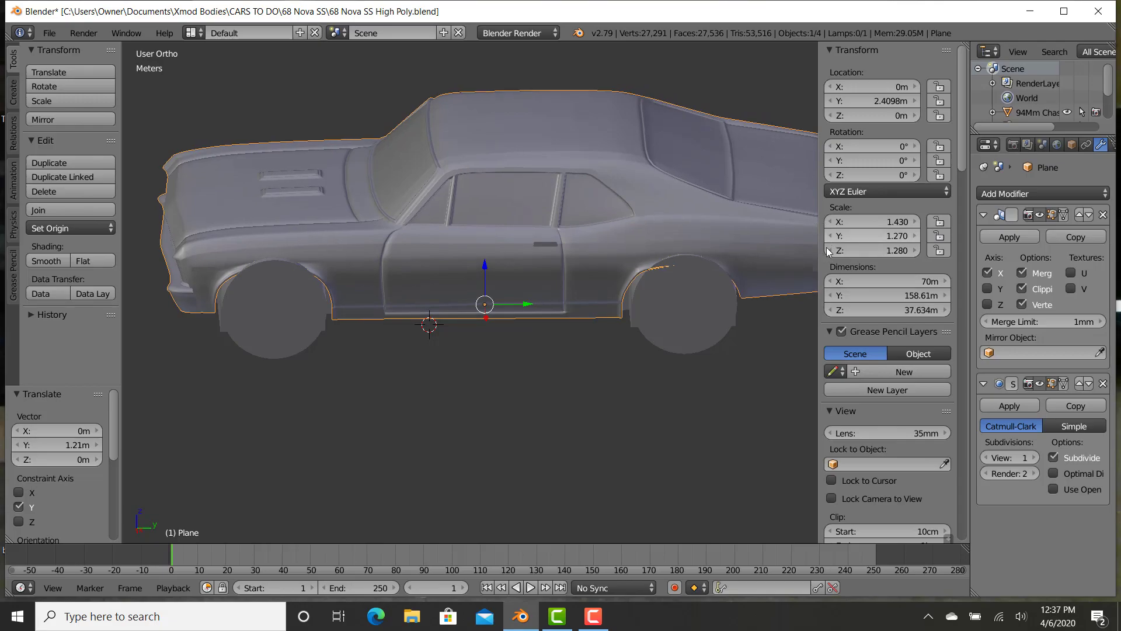
{"action": "key", "text": "KP_3"}
{"action": "scroll", "coordinate": [521, 259], "scroll_direction": "down", "scroll_amount": 2}
{"action": "middle_click_drag", "start_coordinate": [450, 301], "coordinate": [594, 310]}
{"action": "left_click_drag", "start_coordinate": [478, 322], "coordinate": [479, 307]}
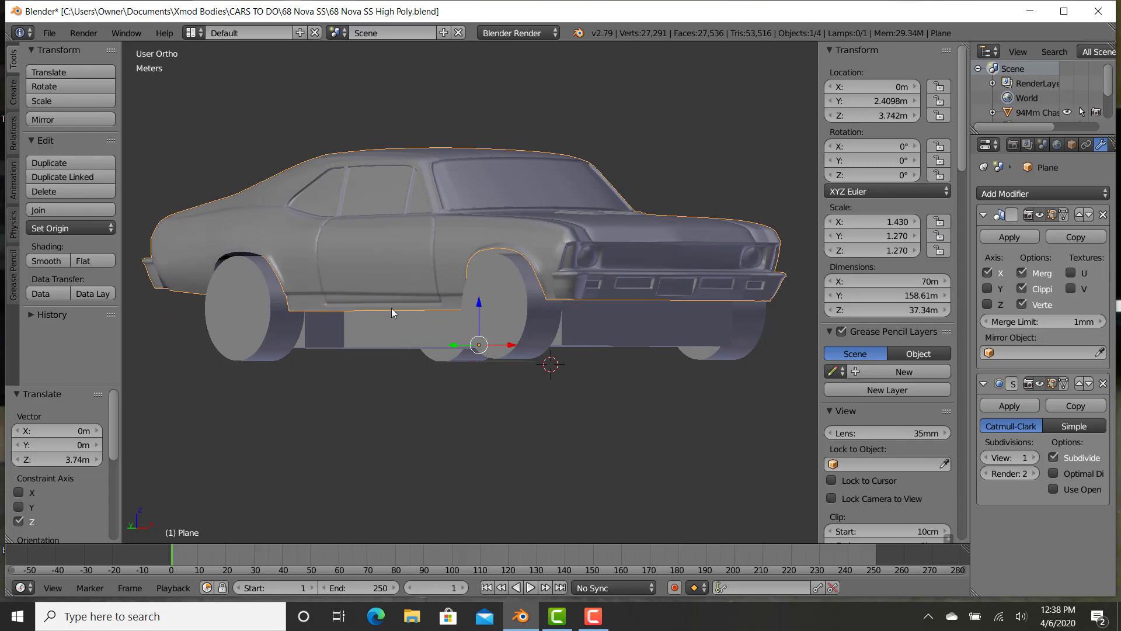
Increase the car body's Z scale to 1.35.
{"action": "middle_click_drag", "start_coordinate": [588, 367], "coordinate": [640, 388]}
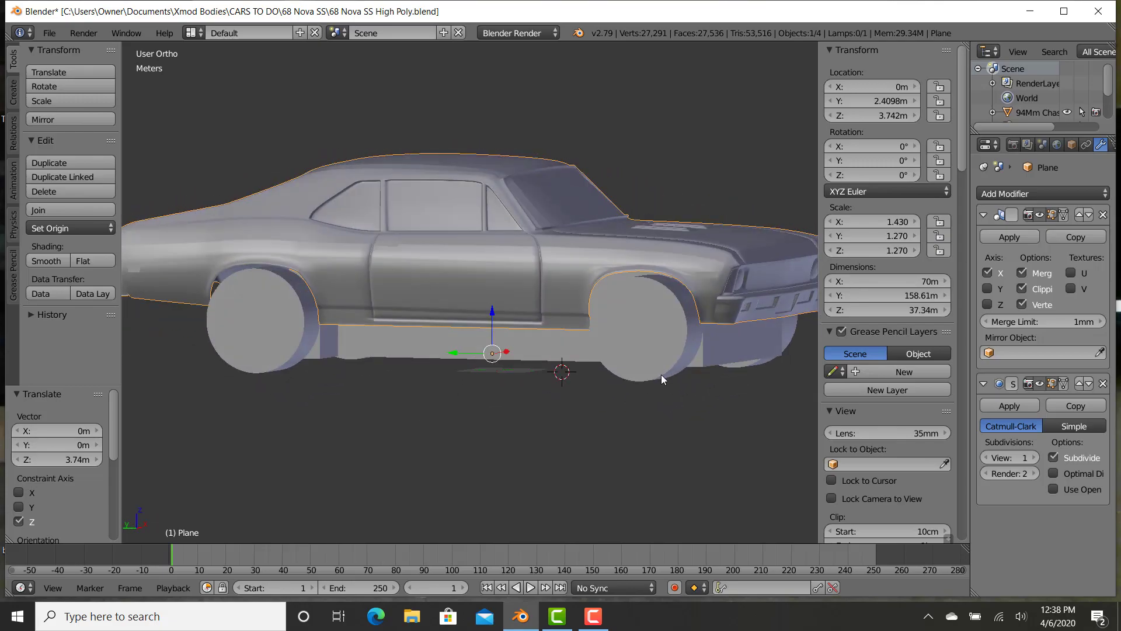
{"action": "left_click", "coordinate": [913, 251]}
{"action": "left_click", "coordinate": [913, 251]}
{"action": "left_click", "coordinate": [912, 251]}
{"action": "left_click", "coordinate": [913, 251]}
{"action": "left_click", "coordinate": [913, 251]}
{"action": "left_click", "coordinate": [912, 251]}
{"action": "left_click", "coordinate": [912, 251]}
{"action": "left_click", "coordinate": [912, 251]}
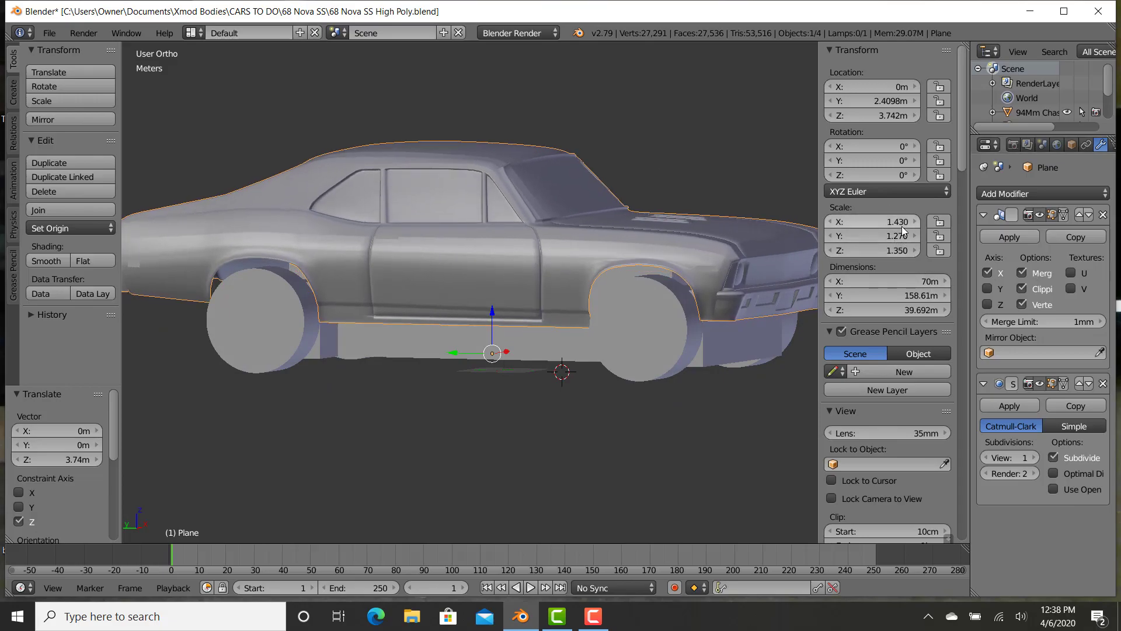
Lower the car body about 1.74 m along Z and increase its Z scale to 1.36.
{"action": "middle_click_drag", "start_coordinate": [341, 401], "coordinate": [541, 285]}
{"action": "left_click_drag", "start_coordinate": [411, 304], "coordinate": [421, 316]}
{"action": "scroll", "coordinate": [679, 405], "scroll_direction": "down", "scroll_amount": 3}
{"action": "middle_click_drag", "start_coordinate": [626, 412], "coordinate": [705, 420]}
{"action": "middle_click_drag", "start_coordinate": [687, 415], "coordinate": [700, 350]}
{"action": "scroll", "coordinate": [647, 420], "scroll_direction": "up", "scroll_amount": 3}
{"action": "left_click", "coordinate": [914, 251]}
Examine the fit of the rescaled body over the chassis, focusing on the front and rear wheel arches.
{"action": "middle_click_drag", "start_coordinate": [620, 380], "coordinate": [892, 237]}
{"action": "scroll", "coordinate": [585, 399], "scroll_direction": "up", "scroll_amount": 2}
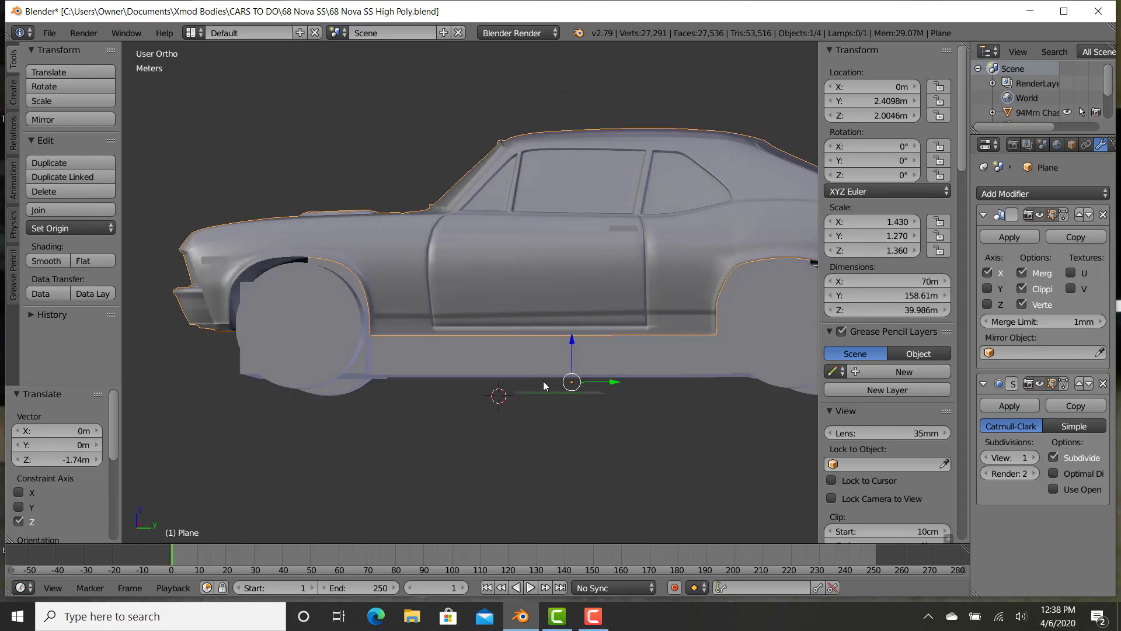
{"action": "scroll", "coordinate": [544, 385], "scroll_direction": "down", "scroll_amount": 1}
{"action": "middle_click_drag", "start_coordinate": [552, 397], "coordinate": [537, 400]}
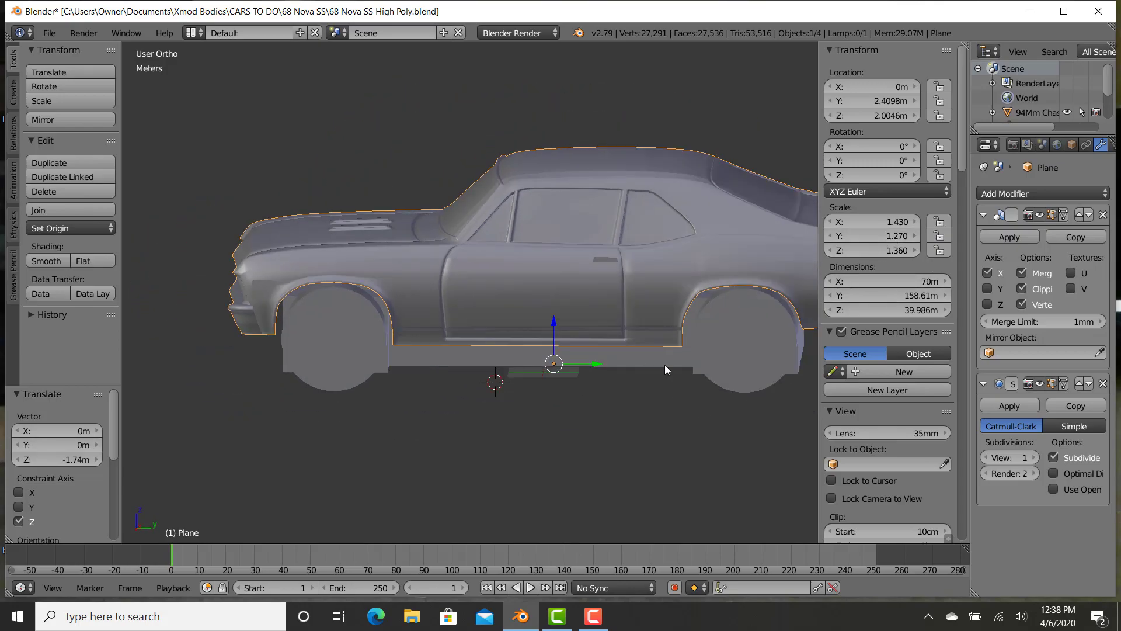
{"action": "scroll", "coordinate": [425, 302], "scroll_direction": "up", "scroll_amount": 3}
{"action": "middle_click_drag", "start_coordinate": [315, 370], "coordinate": [401, 424], "text": "shift"}
{"action": "scroll", "coordinate": [397, 436], "scroll_direction": "down", "scroll_amount": 4}
{"action": "scroll", "coordinate": [402, 424], "scroll_direction": "up", "scroll_amount": 2}
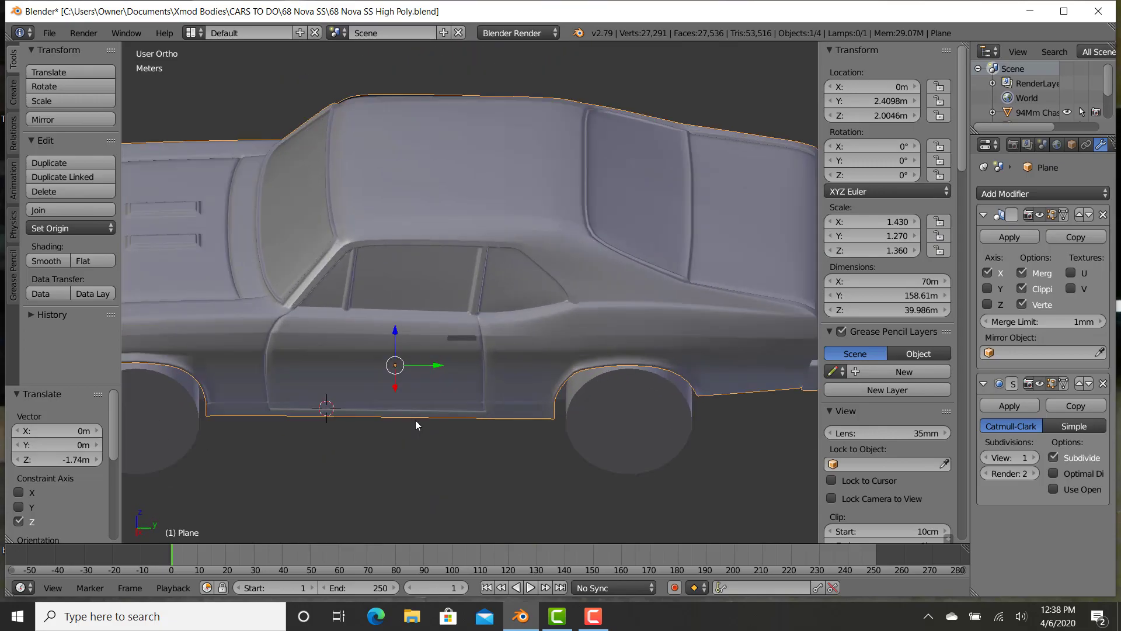
Select the front half of the car body mesh, from the vertical edge line through the door's middle to the front bumper.
{"action": "middle_click_drag", "start_coordinate": [428, 411], "coordinate": [503, 391]}
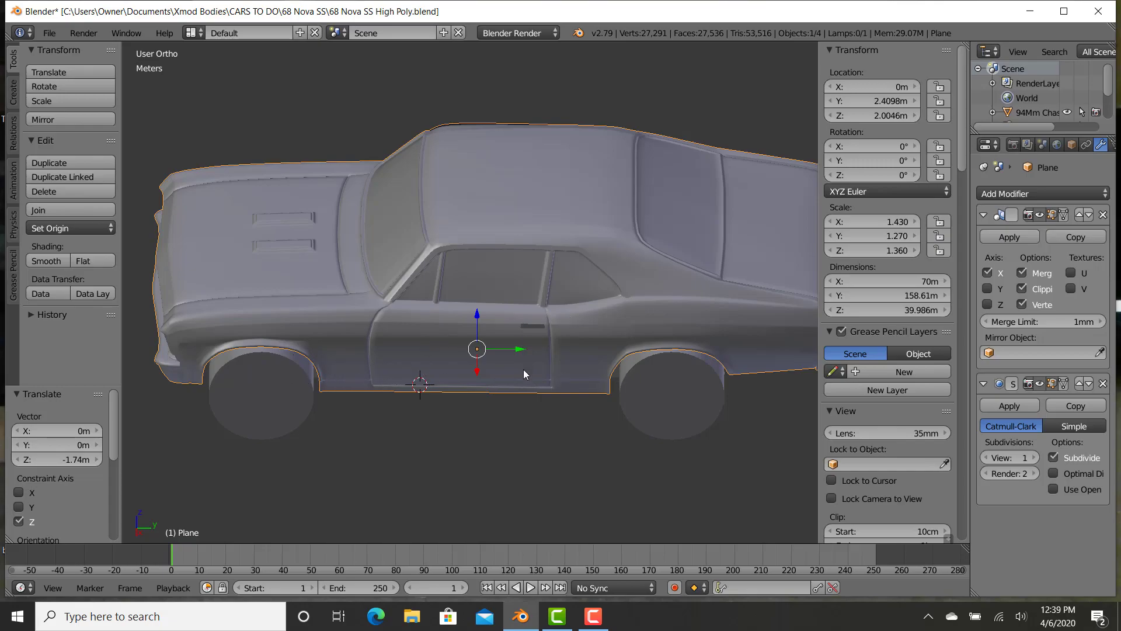
{"action": "key", "text": "Tab"}
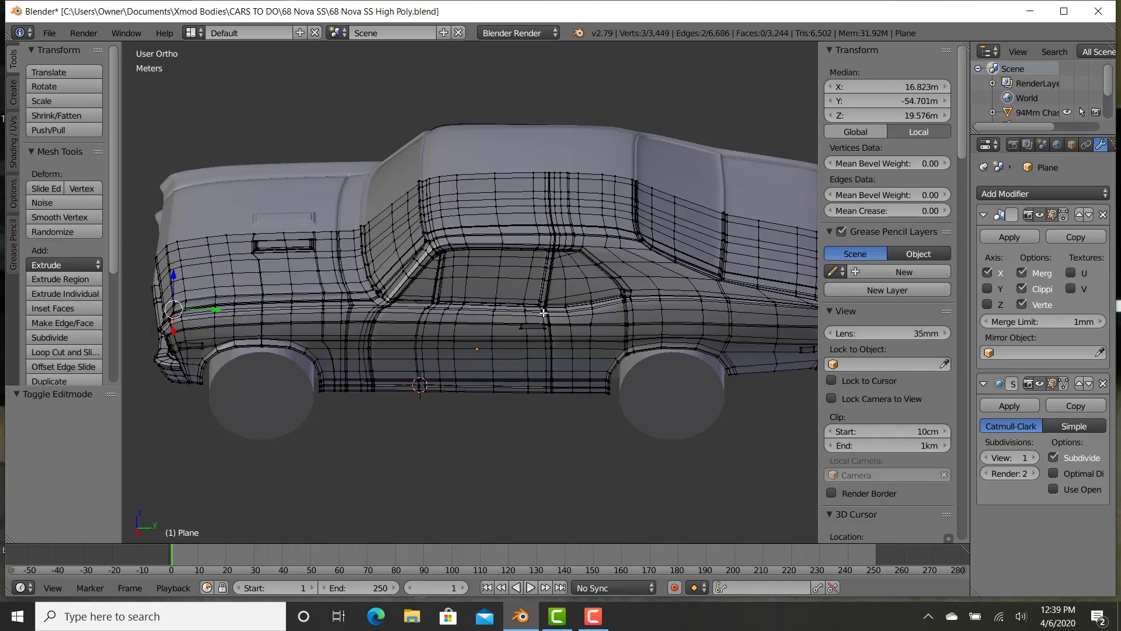
{"action": "scroll", "coordinate": [574, 43], "scroll_direction": "up", "scroll_amount": 3}
{"action": "right_click", "coordinate": [508, 86]}
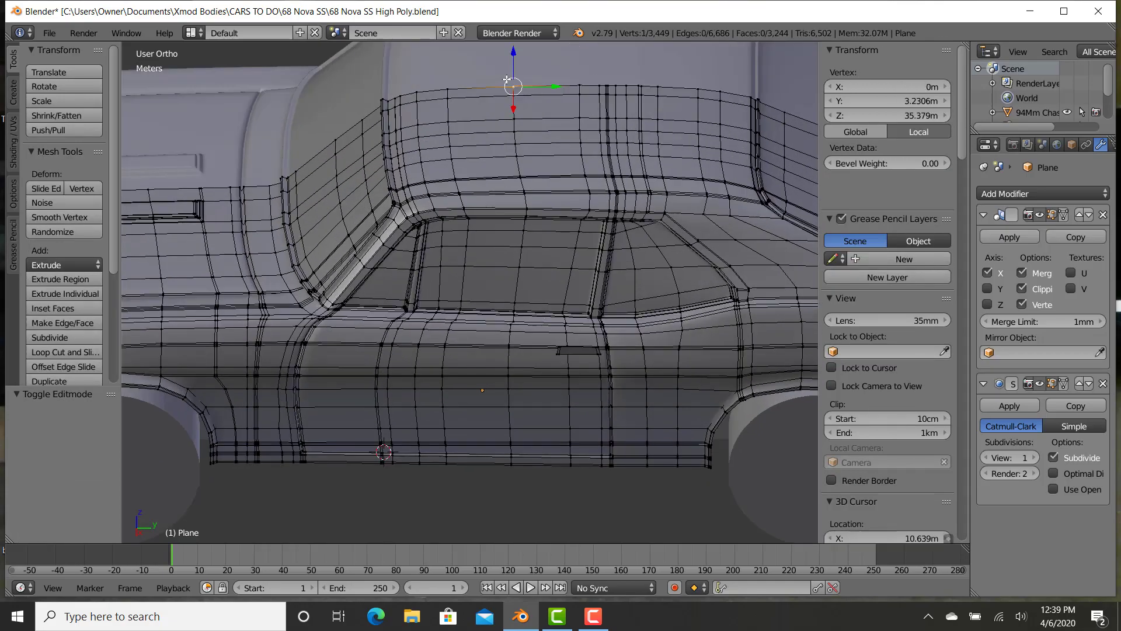
{"action": "right_click", "coordinate": [509, 467], "text": "ctrl"}
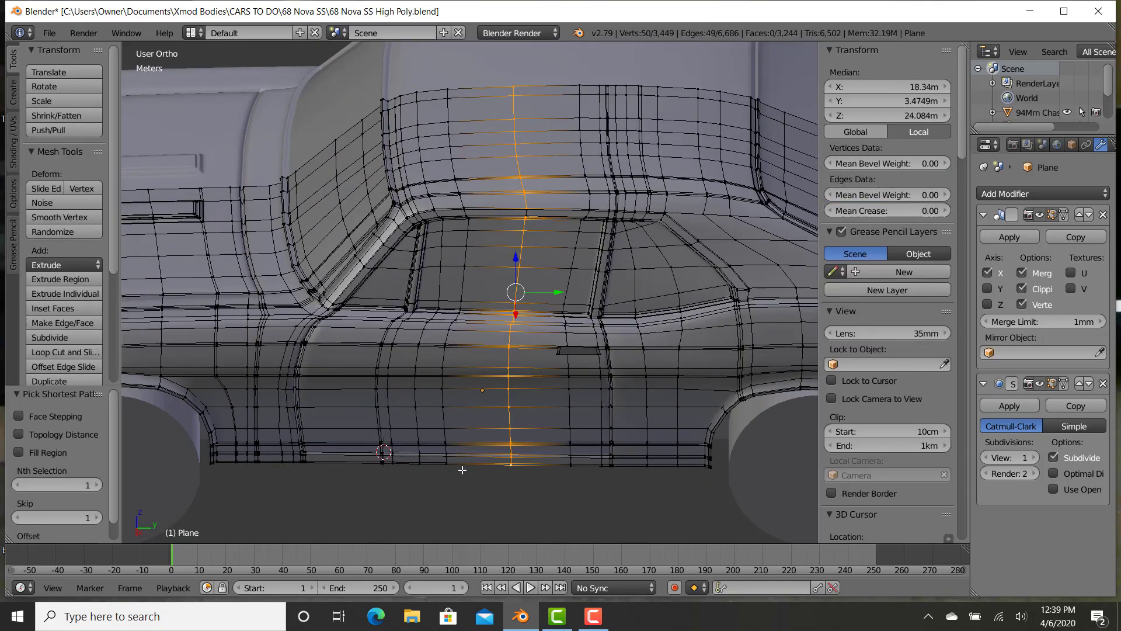
{"action": "scroll", "coordinate": [470, 454], "scroll_direction": "down", "scroll_amount": 3}
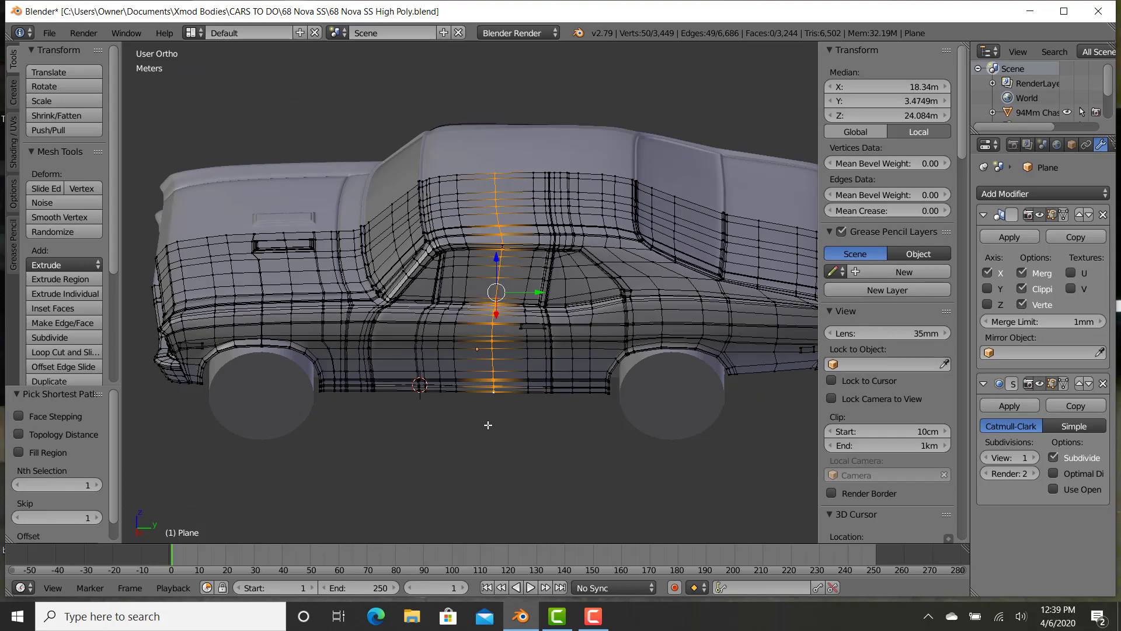
{"action": "key", "text": "z"}
{"action": "key", "text": "b"}
{"action": "left_click_drag", "start_coordinate": [487, 436], "coordinate": [137, 100]}
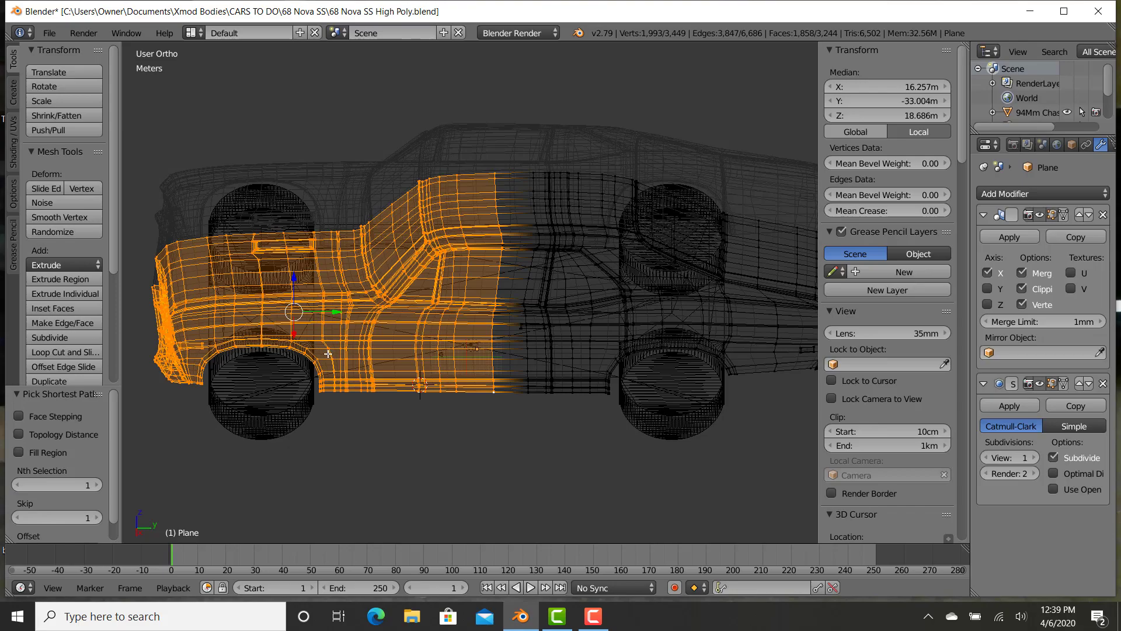
Move the selected front half of the body about 2.41 m rearward along Y in the side view.
{"action": "key", "text": "KP_3"}
{"action": "scroll", "coordinate": [409, 350], "scroll_direction": "up", "scroll_amount": 4}
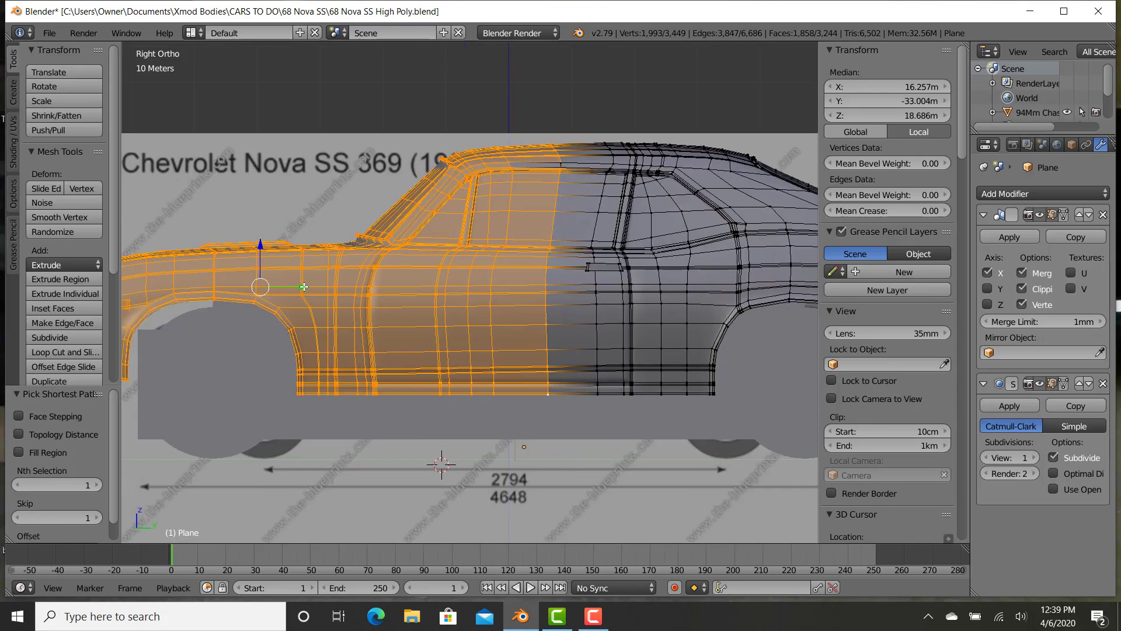
{"action": "key", "text": "KP_Divide"}
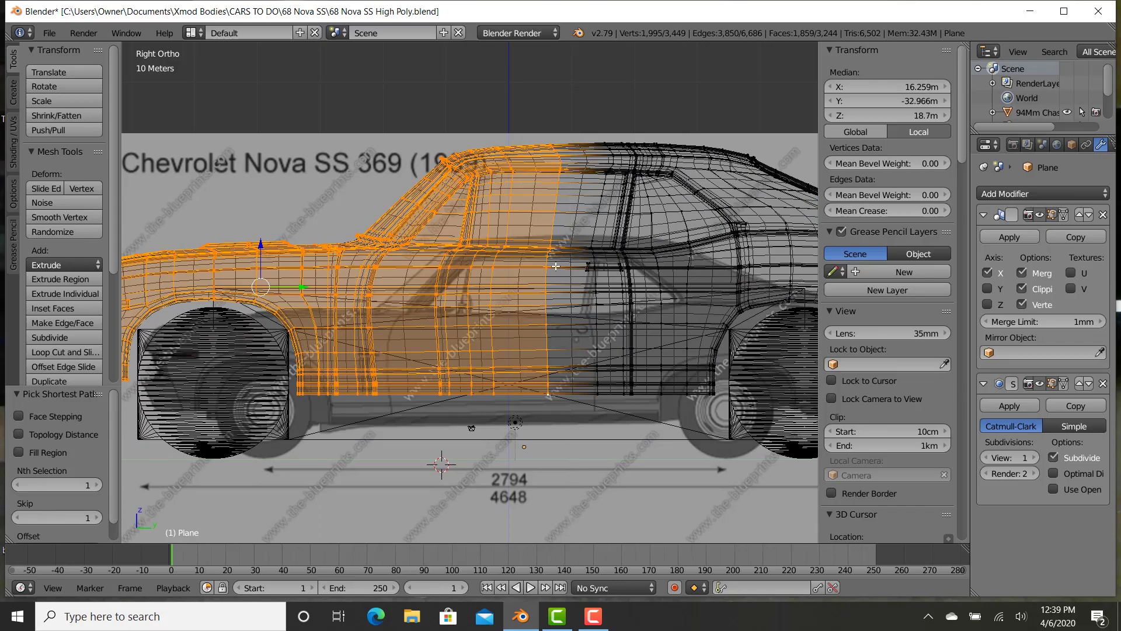
{"action": "key", "text": "KP_Divide"}
{"action": "middle_click_drag", "start_coordinate": [339, 293], "coordinate": [499, 353]}
{"action": "key", "text": "z"}
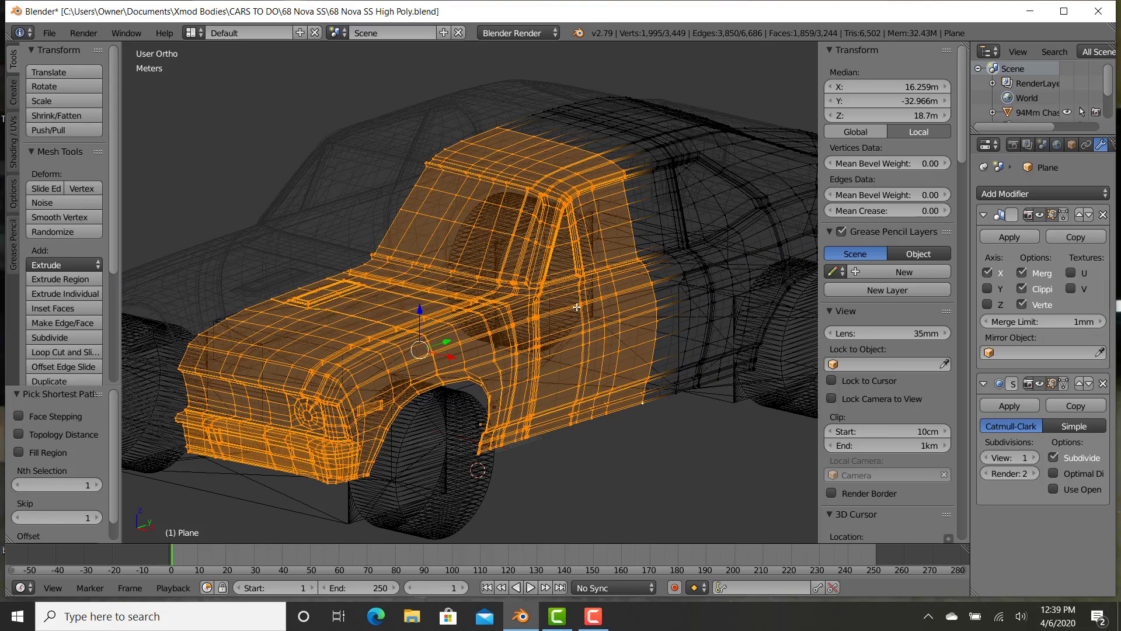
{"action": "key", "text": "KP_3"}
{"action": "middle_click_drag", "start_coordinate": [334, 334], "coordinate": [416, 327], "text": "shift"}
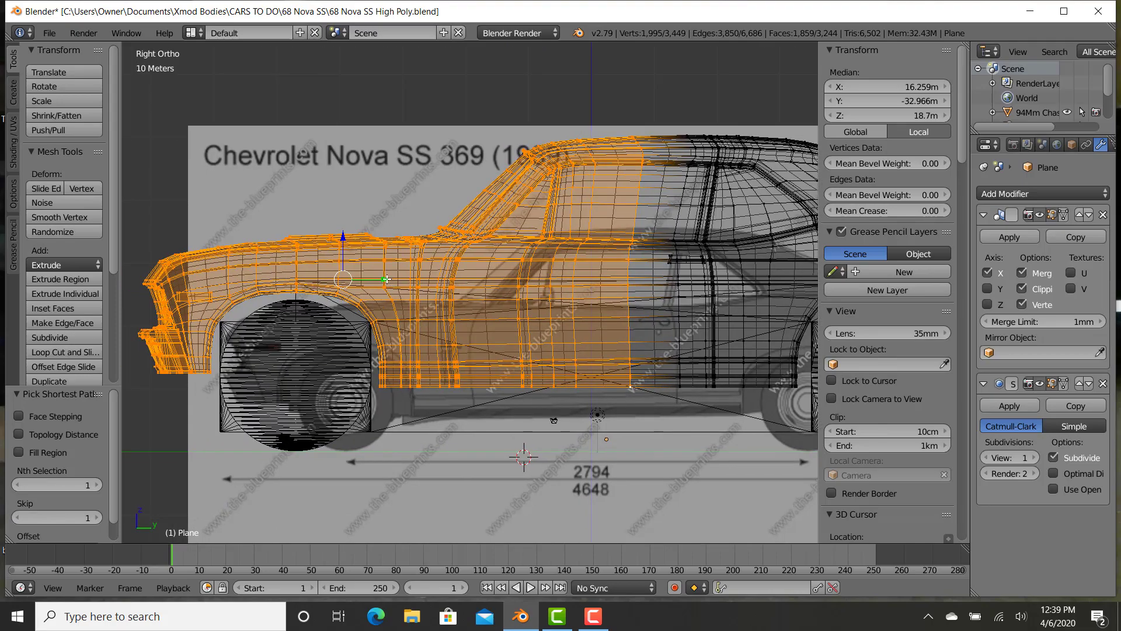
{"action": "key", "text": "z"}
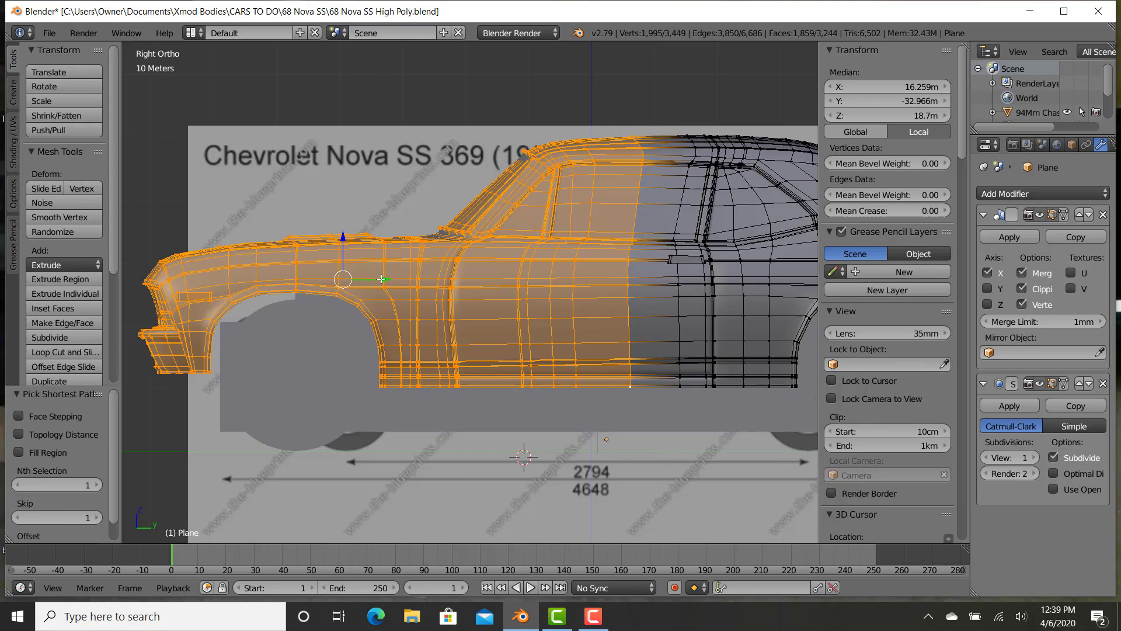
{"action": "left_click_drag", "start_coordinate": [385, 279], "coordinate": [400, 279]}
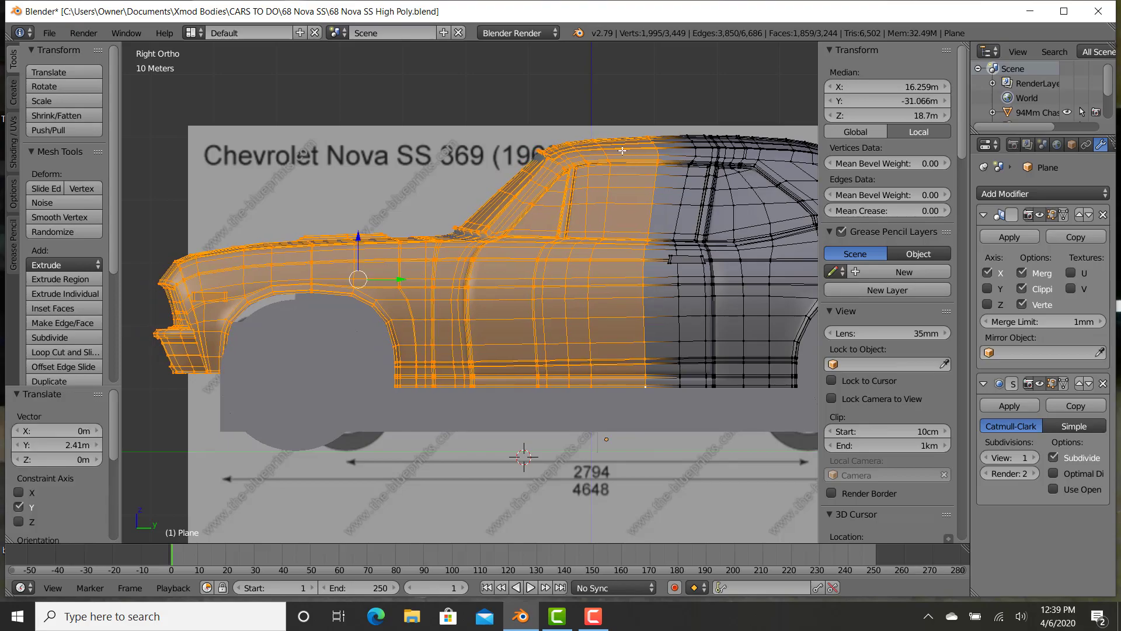
Select the shortest vertical edge path through the door, from the roof centreline down to the sill, one section further forward.
{"action": "right_click", "coordinate": [601, 143]}
{"action": "middle_click_drag", "start_coordinate": [618, 156], "coordinate": [611, 221]}
{"action": "left_click", "coordinate": [586, 452], "text": "ctrl"}
{"action": "key", "text": "z"}
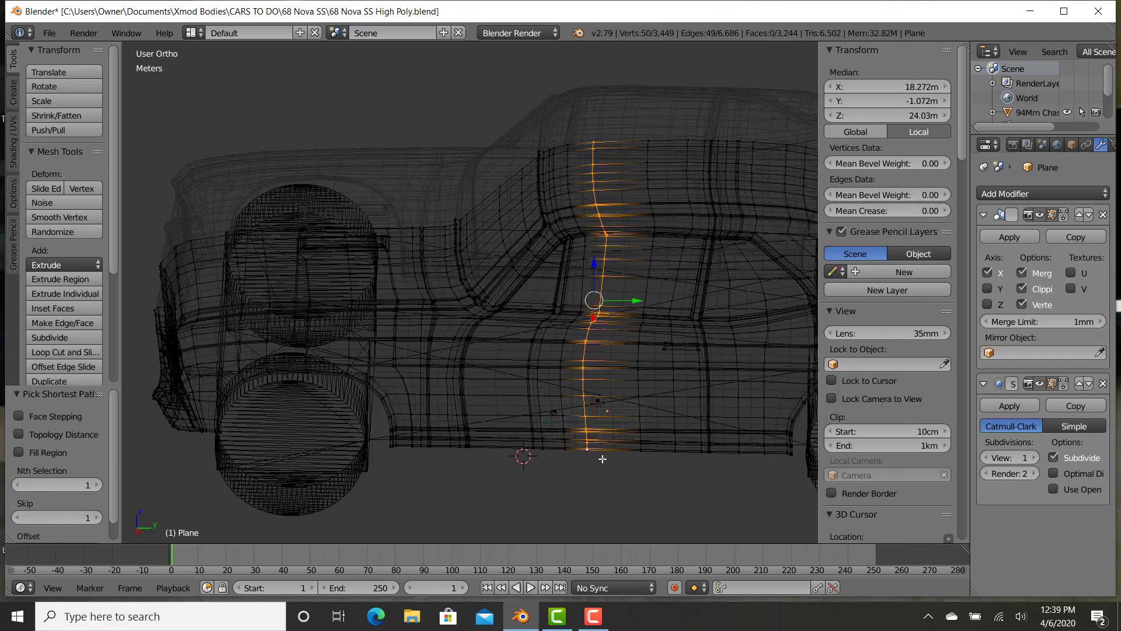
Extend the selection to all body geometry ahead of the selected door edge line, through to the front bumper.
{"action": "key", "text": "b"}
{"action": "left_click_drag", "start_coordinate": [604, 466], "coordinate": [350, 129]}
{"action": "right_click", "coordinate": [616, 248], "text": "shift"}
{"action": "scroll", "coordinate": [525, 320], "scroll_direction": "down", "scroll_amount": 2}
{"action": "key", "text": "b"}
{"action": "mouse_move", "coordinate": [481, 442]}
{"action": "left_mouse_down"}
{"action": "mouse_move", "coordinate": [360, 343]}
{"action": "mouse_move", "coordinate": [230, 162]}
{"action": "left_mouse_up"}
{"action": "key", "text": "z"}
{"action": "mouse_move", "coordinate": [438, 450]}
{"action": "middle_mouse_down"}
{"action": "mouse_move", "coordinate": [492, 475]}
{"action": "mouse_move", "coordinate": [438, 441]}
{"action": "middle_mouse_up"}
{"action": "key", "text": "KP_3"}
{"action": "scroll", "coordinate": [376, 372], "scroll_direction": "up", "scroll_amount": 4}
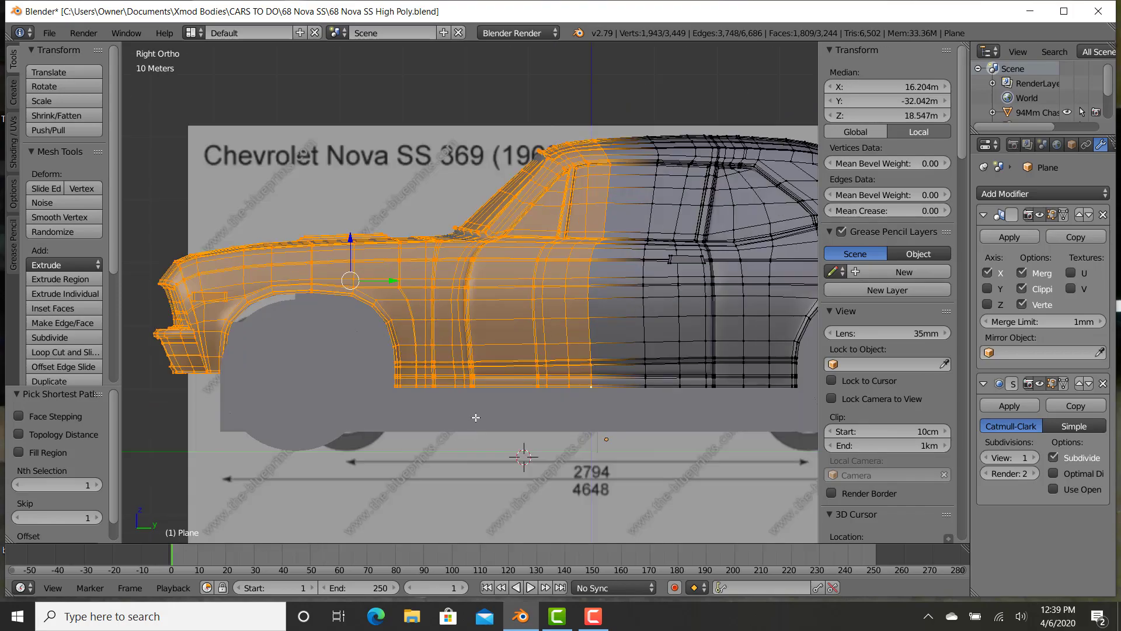
Move the selected front section about 1.58 m rearward along Y and check the wheel arches in Object Mode.
{"action": "left_click_drag", "start_coordinate": [337, 317], "coordinate": [379, 299]}
{"action": "key", "text": "z"}
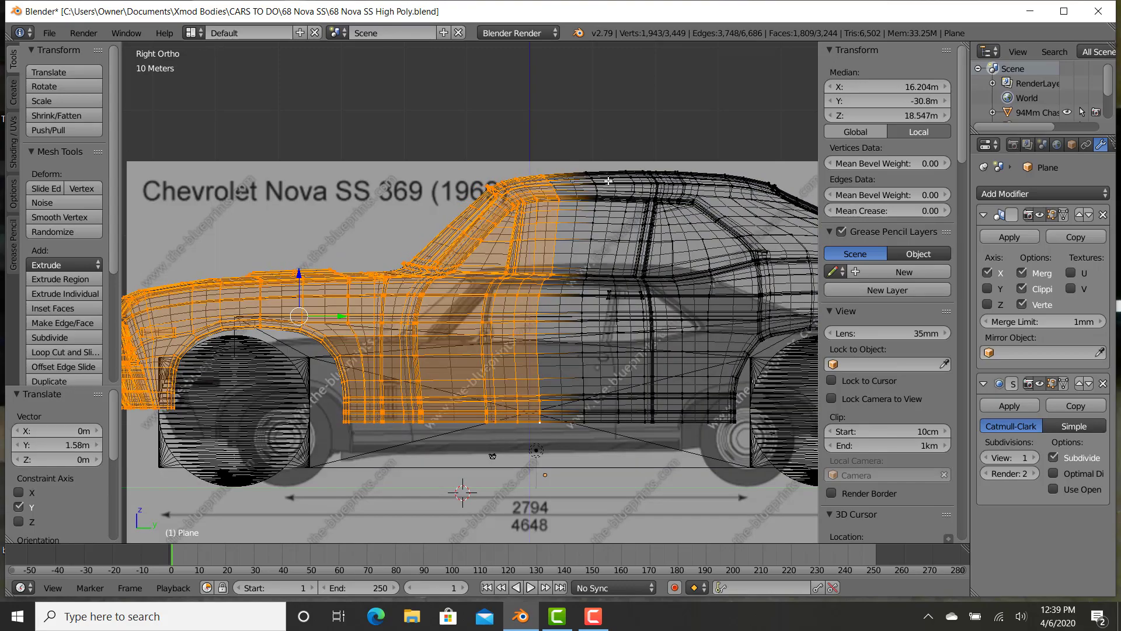
{"action": "key", "text": "z"}
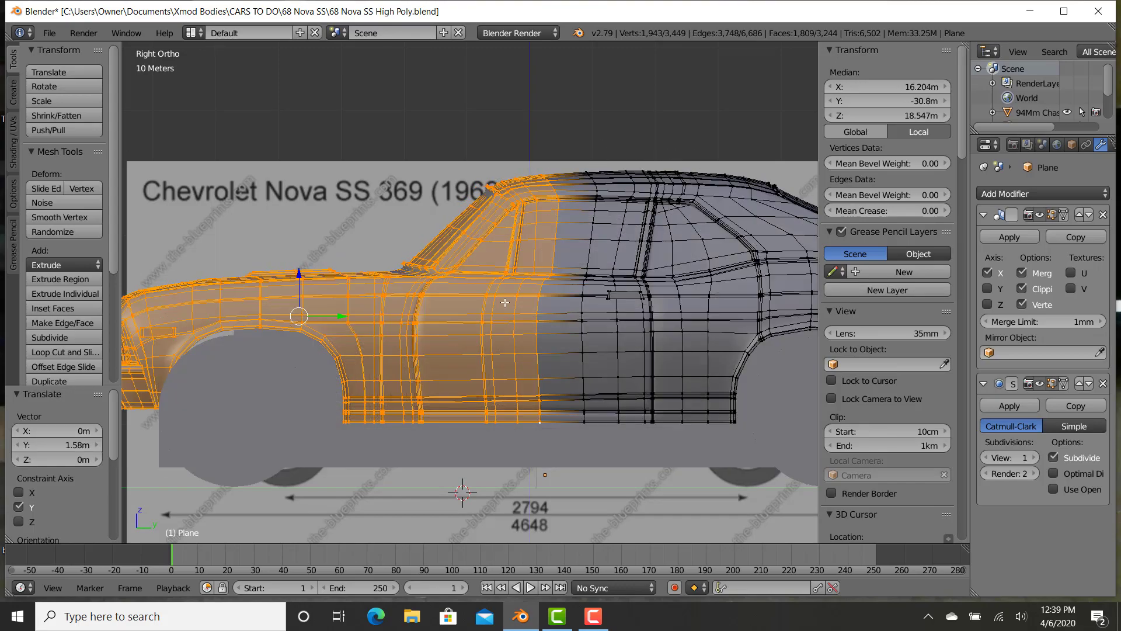
{"action": "scroll", "coordinate": [477, 362], "scroll_direction": "down", "scroll_amount": 3}
{"action": "key", "text": "Tab"}
{"action": "middle_click_drag", "start_coordinate": [478, 362], "coordinate": [471, 422]}
{"action": "scroll", "coordinate": [382, 415], "scroll_direction": "up", "scroll_amount": 2}
{"action": "middle_click_drag", "start_coordinate": [382, 416], "coordinate": [358, 443]}
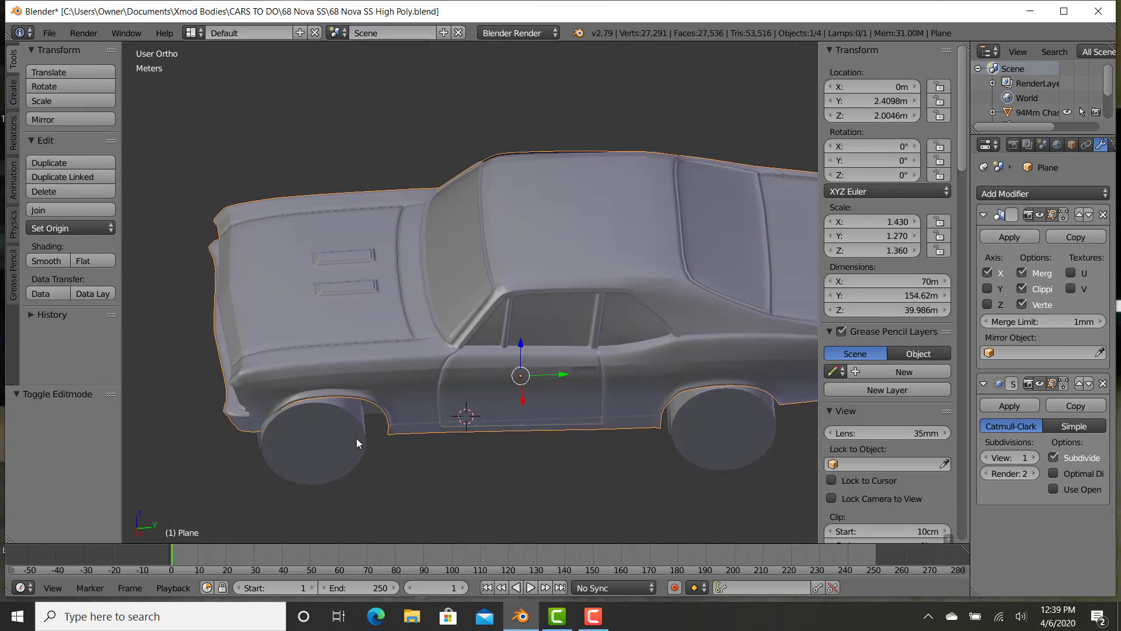
{"action": "middle_click_drag", "start_coordinate": [513, 437], "coordinate": [584, 422]}
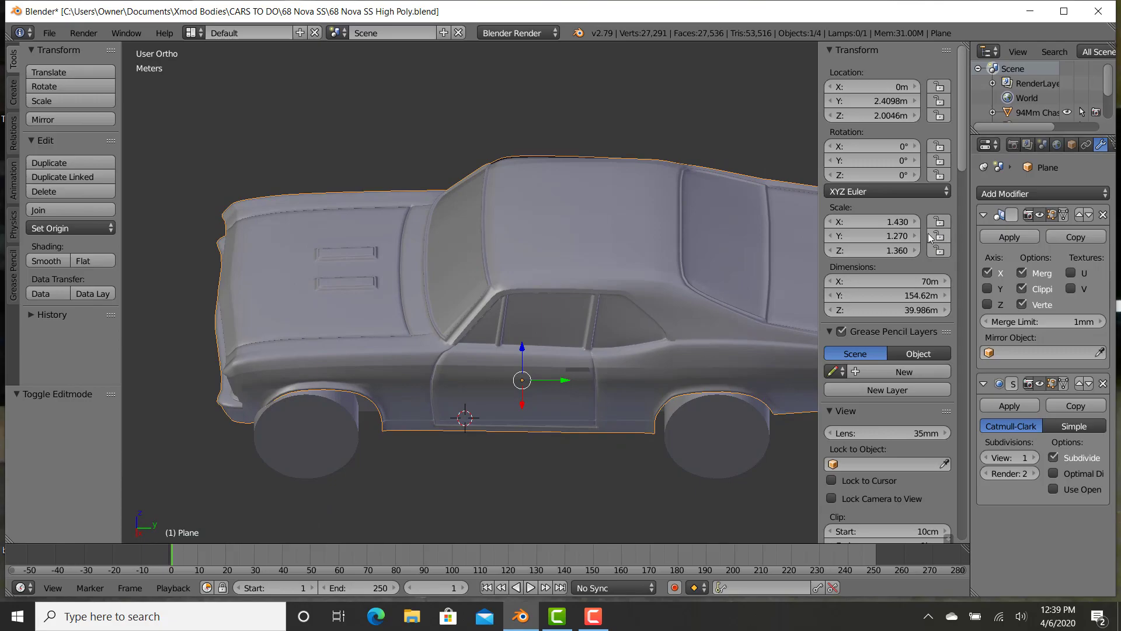
Increase the car body's Y scale to 1.33 and move it about 1.07 m forward along negative Y.
{"action": "left_click_drag", "start_coordinate": [916, 239], "coordinate": [932, 239]}
{"action": "key", "text": "g"}
{"action": "key", "text": "y"}
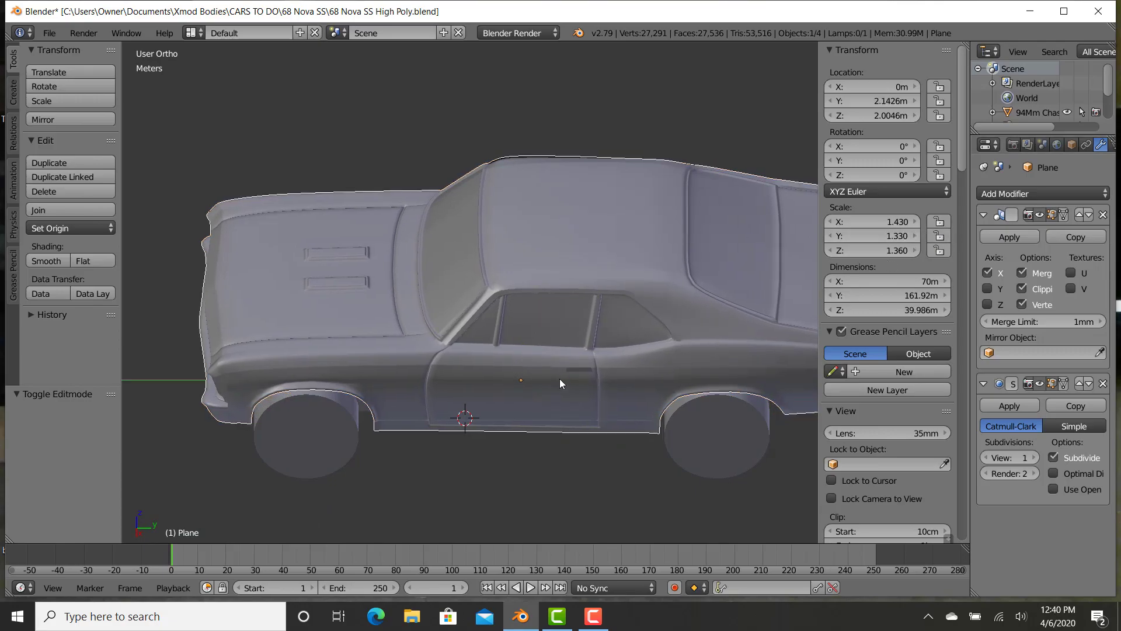
{"action": "left_click", "coordinate": [571, 397]}
{"action": "middle_click_drag", "start_coordinate": [571, 397], "coordinate": [583, 401], "text": "shift"}
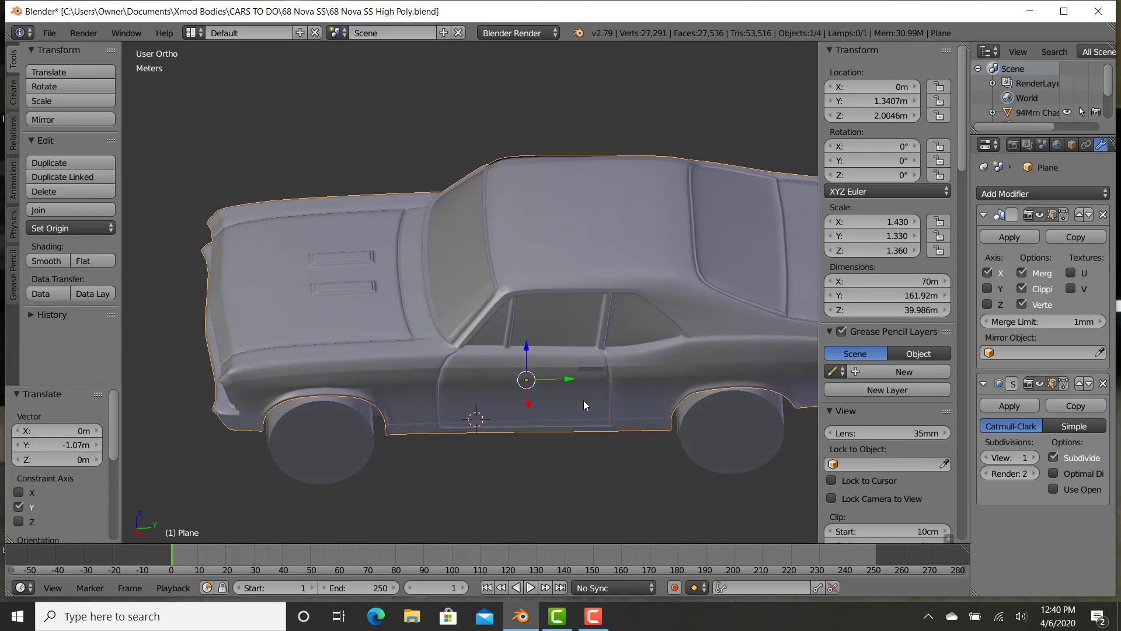
Increase the car body's Y scale to 1.35 and shift it about 67 cm forward along negative Y.
{"action": "left_click_drag", "start_coordinate": [919, 236], "coordinate": [930, 236]}
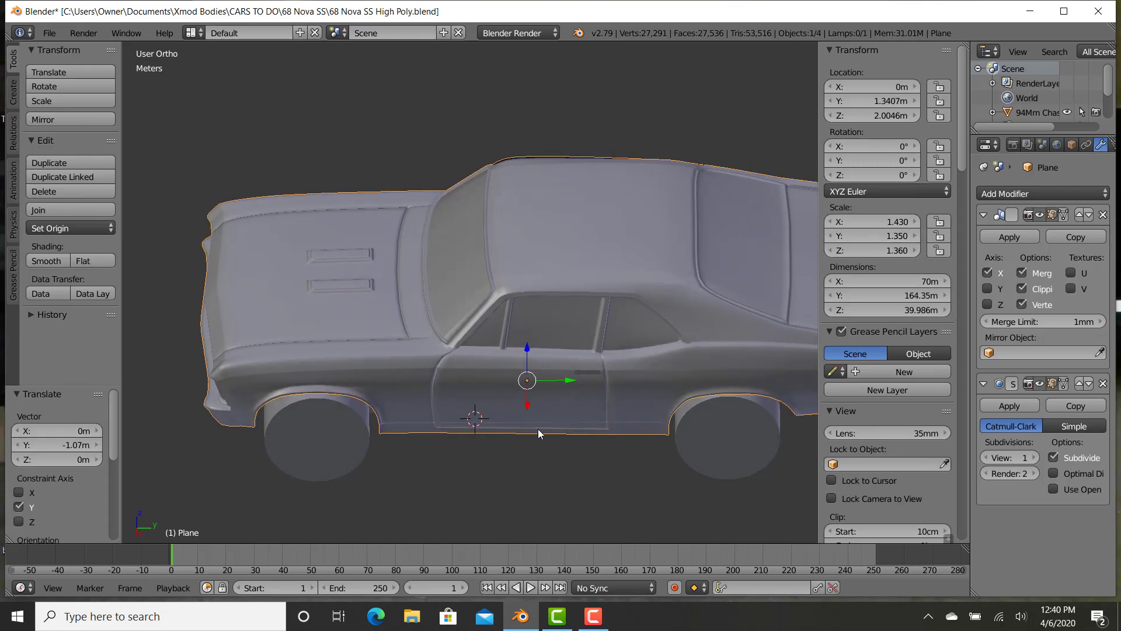
{"action": "key", "text": "g"}
{"action": "key", "text": "y"}
{"action": "left_click", "coordinate": [565, 380]}
Reduce the car body's Y scale to 1.34 and shift it about 40 cm forward along negative Y.
{"action": "left_click", "coordinate": [829, 235]}
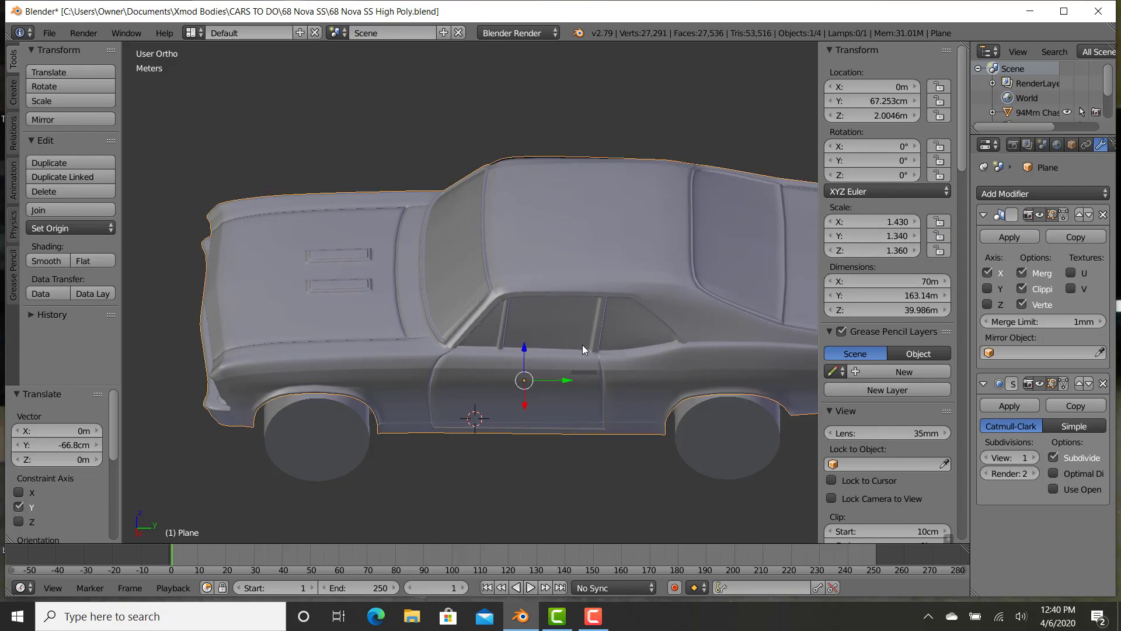
{"action": "left_click_drag", "start_coordinate": [565, 380], "coordinate": [567, 380]}
{"action": "key", "text": "KP_3"}
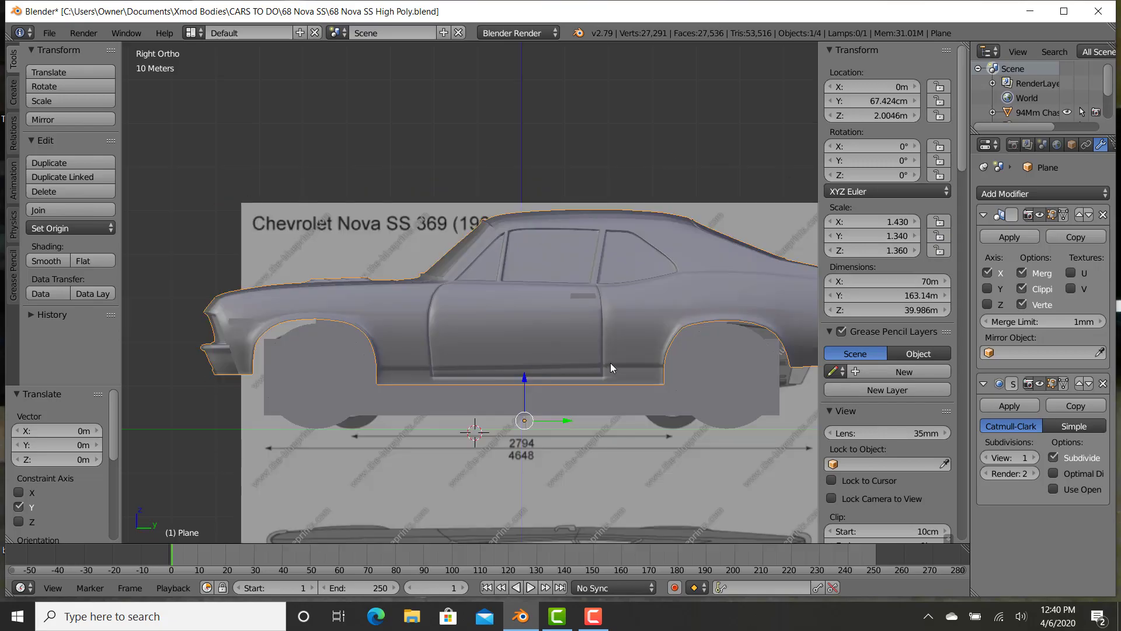
{"action": "middle_click_drag", "start_coordinate": [617, 360], "coordinate": [629, 353]}
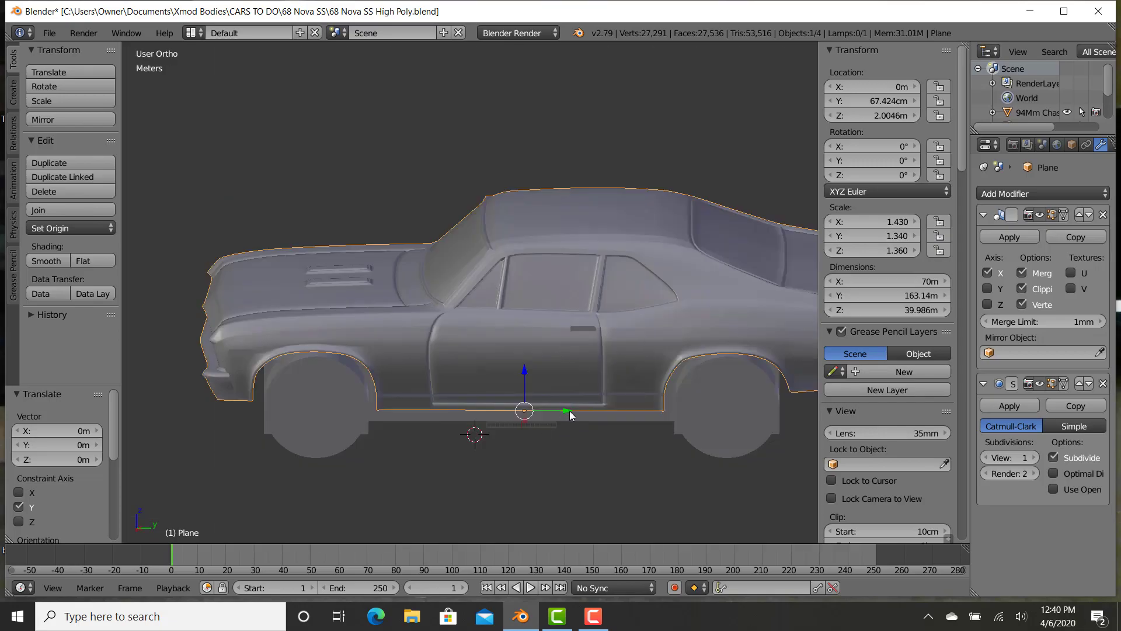
{"action": "left_click_drag", "start_coordinate": [569, 412], "coordinate": [568, 414]}
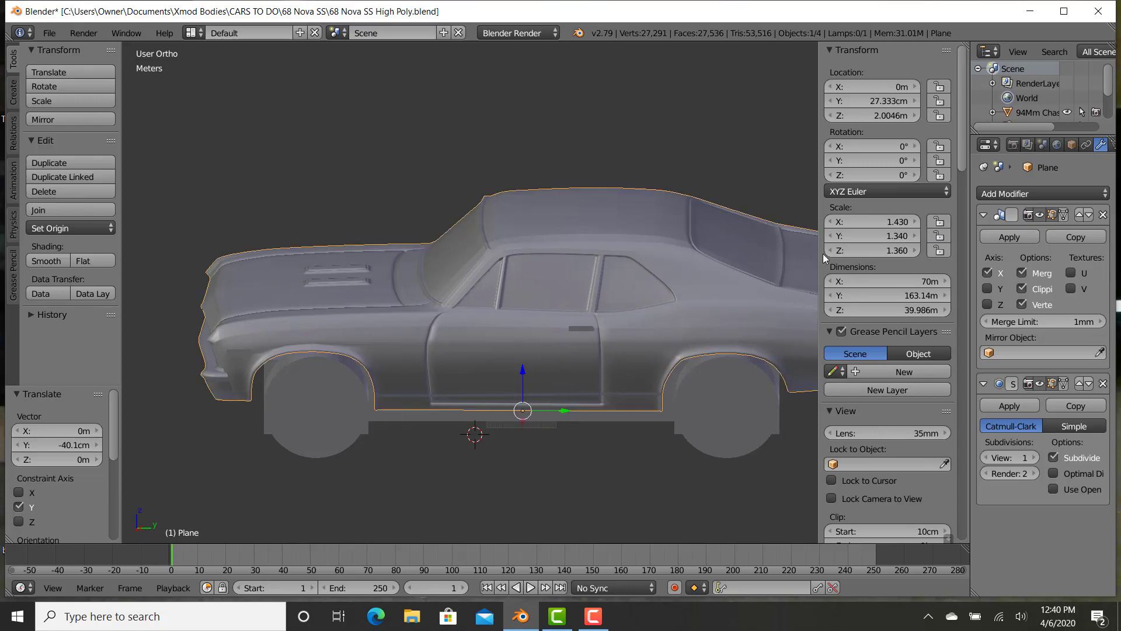
Reduce the car body's Y scale to 1.33 and move it rearward to a Y location of about 94 cm.
{"action": "left_click", "coordinate": [831, 236]}
{"action": "left_click_drag", "start_coordinate": [563, 407], "coordinate": [567, 411]}
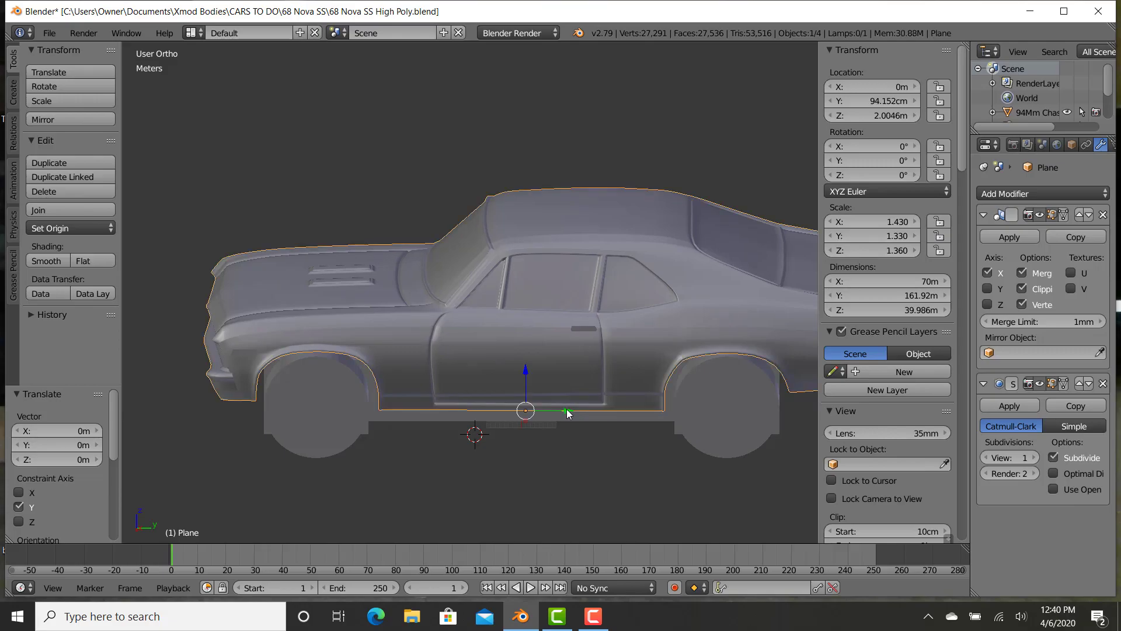
{"action": "key", "text": "Tab"}
{"action": "scroll", "coordinate": [467, 393], "scroll_direction": "down", "scroll_amount": 2}
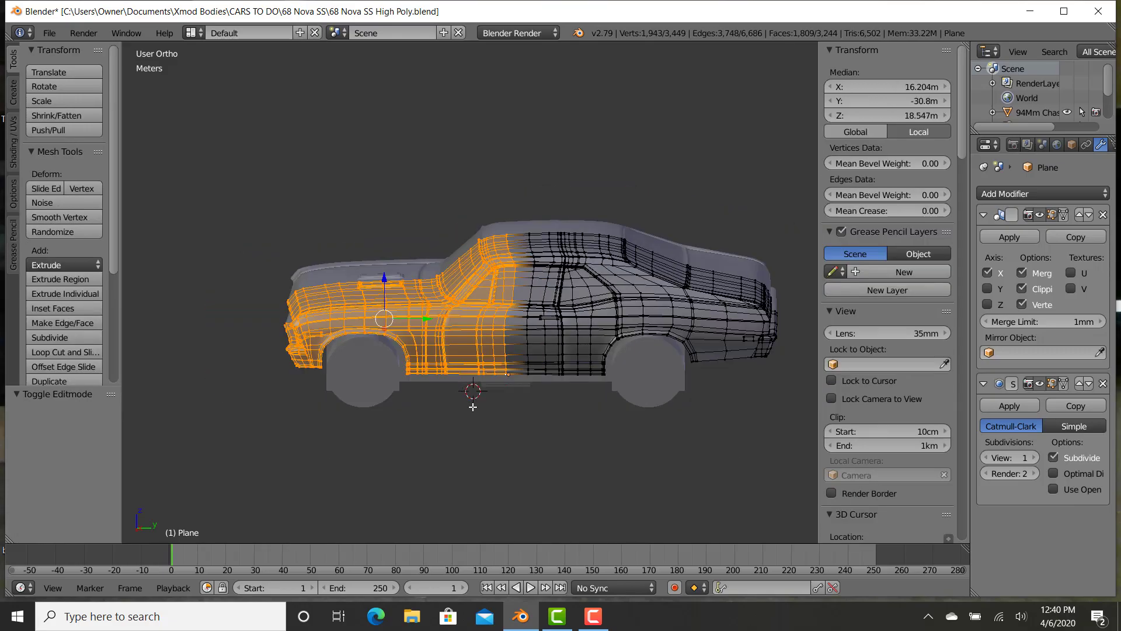
{"action": "key", "text": "Tab"}
{"action": "mouse_move", "coordinate": [503, 441]}
{"action": "middle_mouse_down"}
{"action": "mouse_move", "coordinate": [621, 444]}
{"action": "mouse_move", "coordinate": [707, 407]}
{"action": "mouse_move", "coordinate": [486, 432]}
{"action": "middle_mouse_up"}
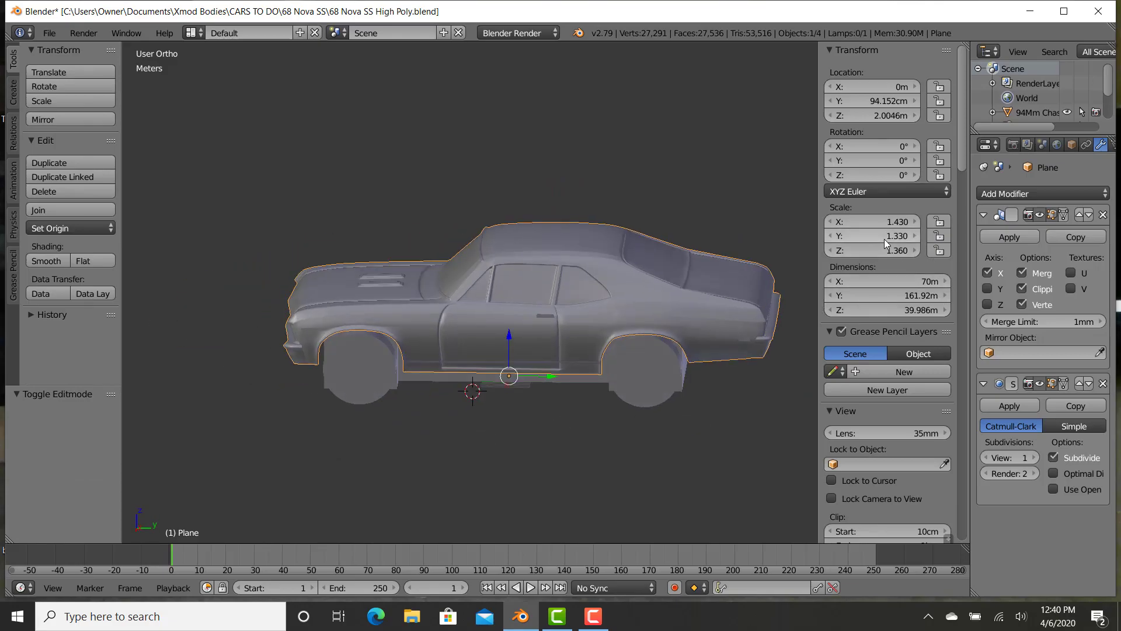
Select the outer edge path along the rear side of the front wheel arch, from the sill up to the arch top.
{"action": "scroll", "coordinate": [531, 331], "scroll_direction": "up", "scroll_amount": 3}
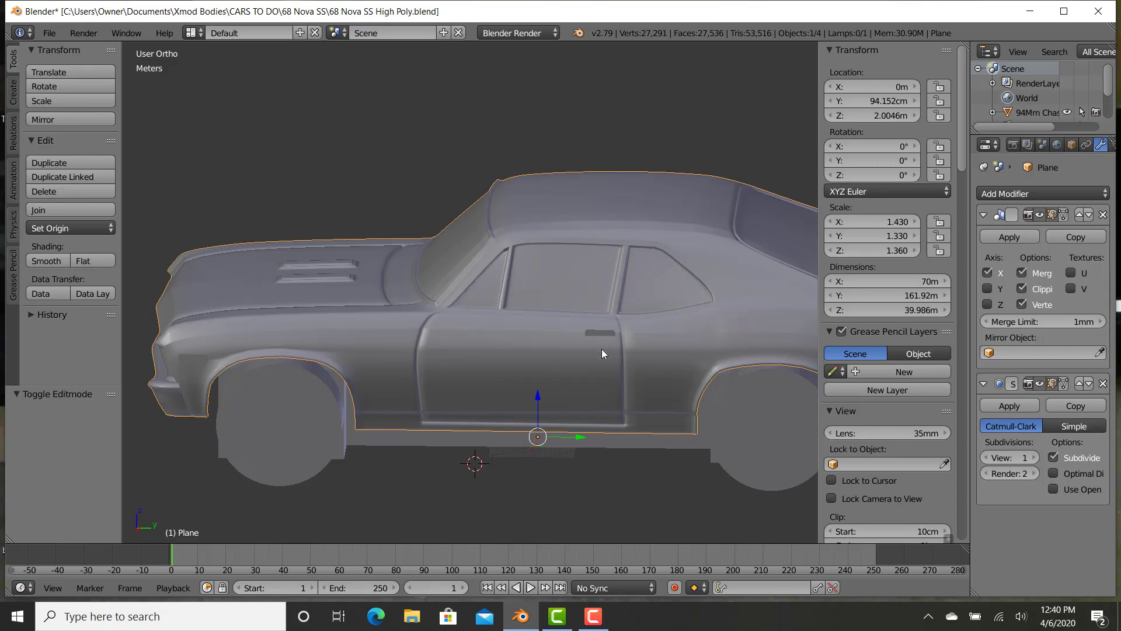
{"action": "mouse_move", "coordinate": [432, 447]}
{"action": "middle_mouse_down"}
{"action": "mouse_move", "coordinate": [438, 430]}
{"action": "mouse_move", "coordinate": [430, 441]}
{"action": "middle_mouse_up"}
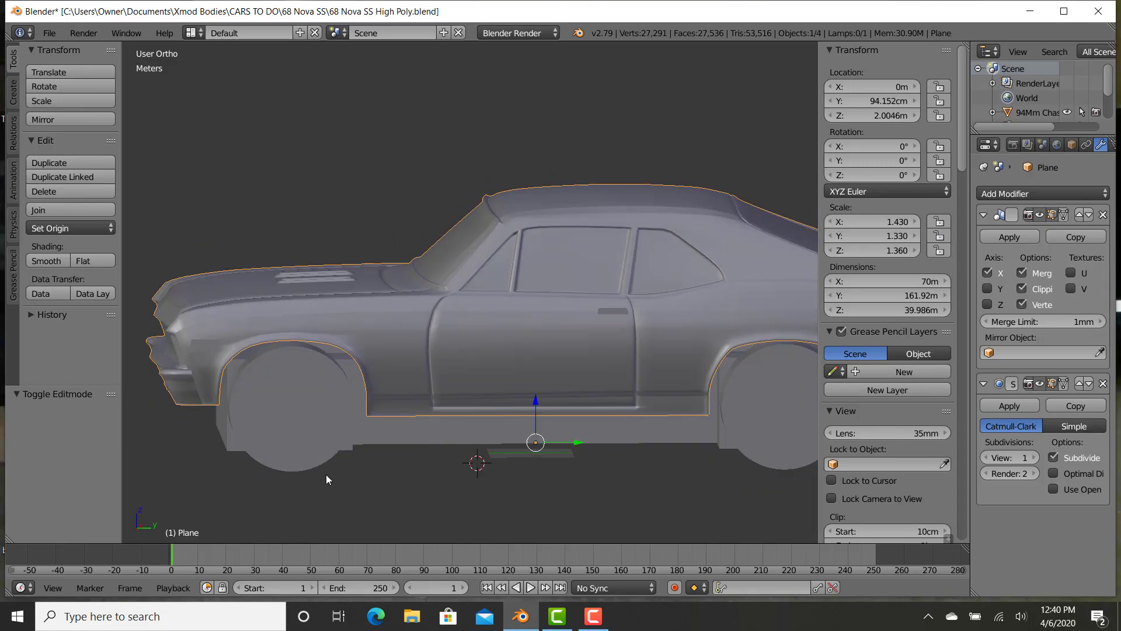
{"action": "key", "text": "Tab"}
{"action": "scroll", "coordinate": [326, 483], "scroll_direction": "up", "scroll_amount": 2}
{"action": "scroll", "coordinate": [327, 483], "scroll_direction": "up", "scroll_amount": 3}
{"action": "middle_click_drag", "start_coordinate": [374, 469], "coordinate": [456, 398], "text": "shift"}
{"action": "right_click", "coordinate": [461, 384]}
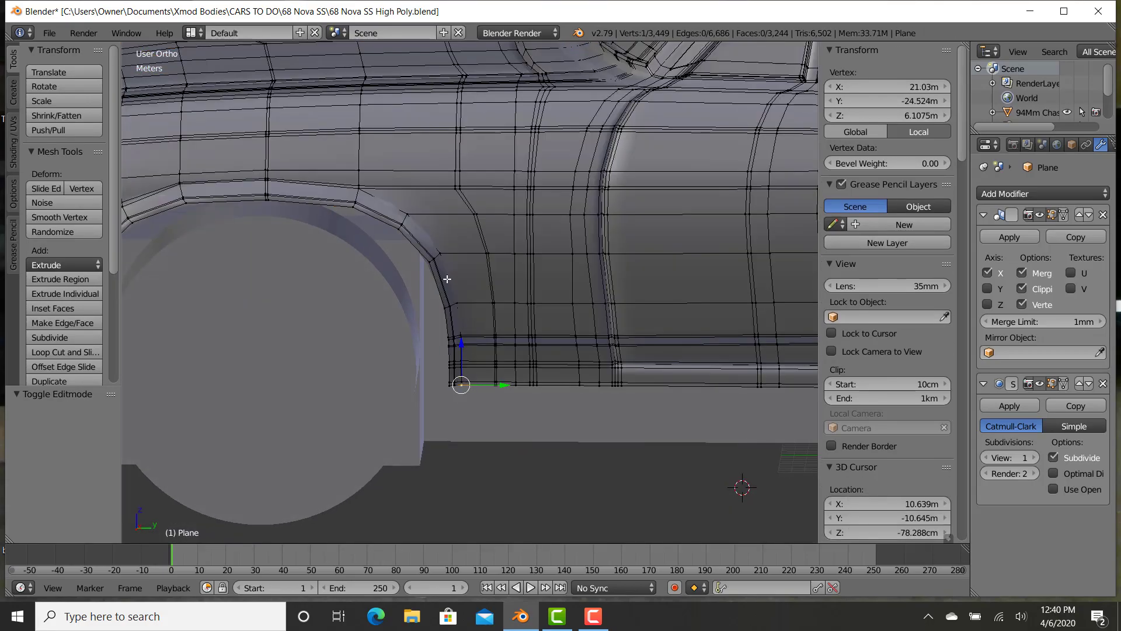
{"action": "right_click", "coordinate": [358, 186], "text": "ctrl"}
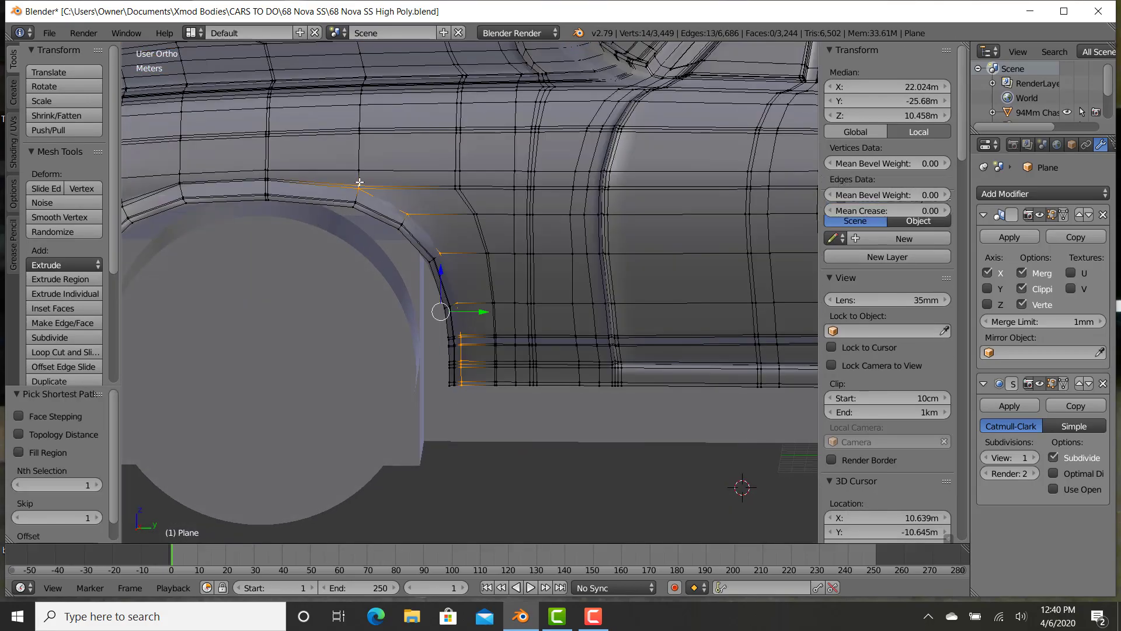
Extend the selection to the full lip thickness along the rear side of the front wheel arch.
{"action": "key", "text": "z"}
{"action": "key", "text": "e"}
{"action": "left_click", "coordinate": [462, 409]}
{"action": "key", "text": "b"}
{"action": "left_click_drag", "start_coordinate": [466, 410], "coordinate": [414, 241]}
{"action": "key", "text": "z"}
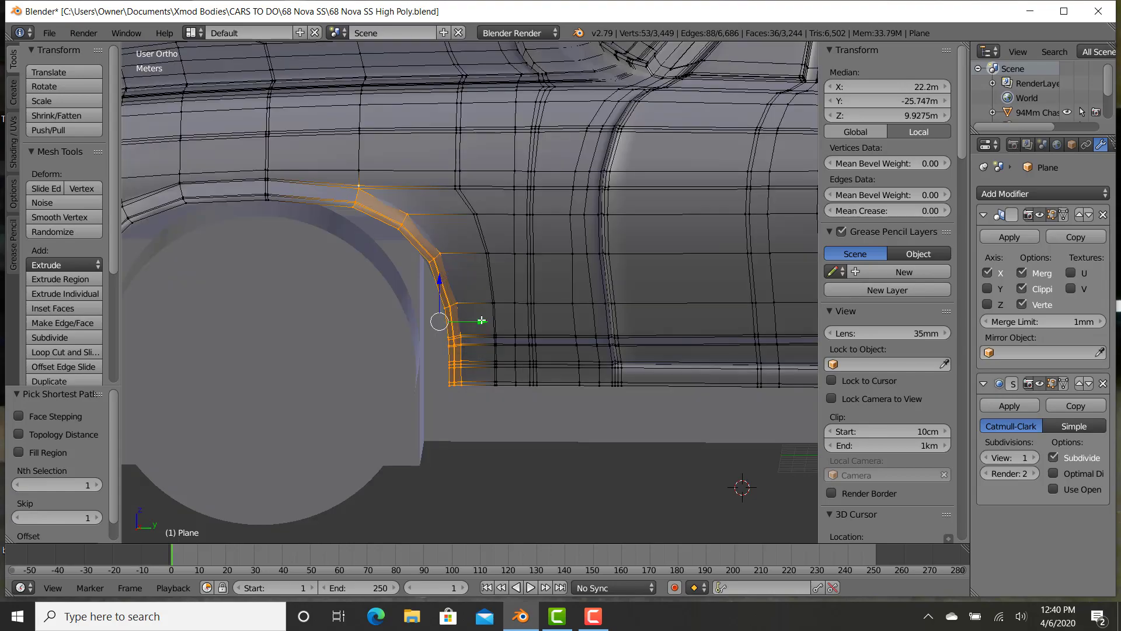
Move the selected front wheel arch lip rearward along Y, scale it along Y, and return to Object Mode.
{"action": "left_click_drag", "start_coordinate": [486, 322], "coordinate": [499, 321]}
{"action": "left_click", "coordinate": [489, 328]}
{"action": "key", "text": "s"}
{"action": "key", "text": "y"}
{"action": "left_click", "coordinate": [537, 340]}
{"action": "left_click_drag", "start_coordinate": [501, 319], "coordinate": [506, 322]}
{"action": "key", "text": "Tab"}
{"action": "scroll", "coordinate": [653, 366], "scroll_direction": "down", "scroll_amount": 5}
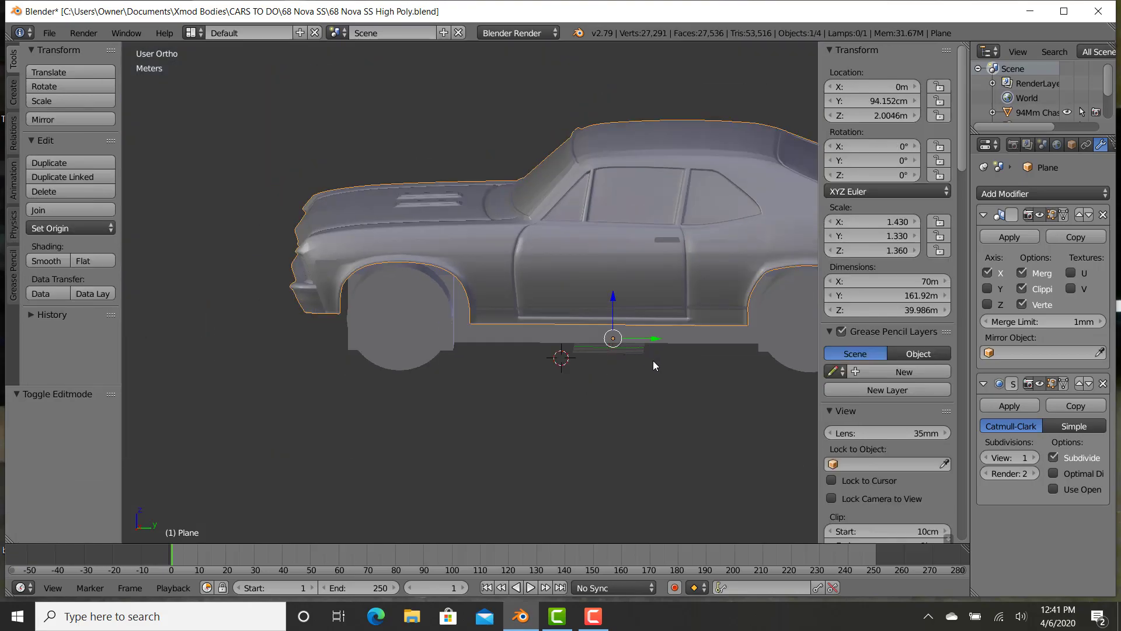
Select the lip along the front side of the rear wheel arch, scale it about 1.23 along Y, and return to Object Mode.
{"action": "scroll", "coordinate": [396, 383], "scroll_direction": "up", "scroll_amount": 2}
{"action": "scroll", "coordinate": [474, 401], "scroll_direction": "up", "scroll_amount": 5}
{"action": "key", "text": "Tab"}
{"action": "right_click", "coordinate": [510, 432]}
{"action": "scroll", "coordinate": [514, 435], "scroll_direction": "up", "scroll_amount": 2}
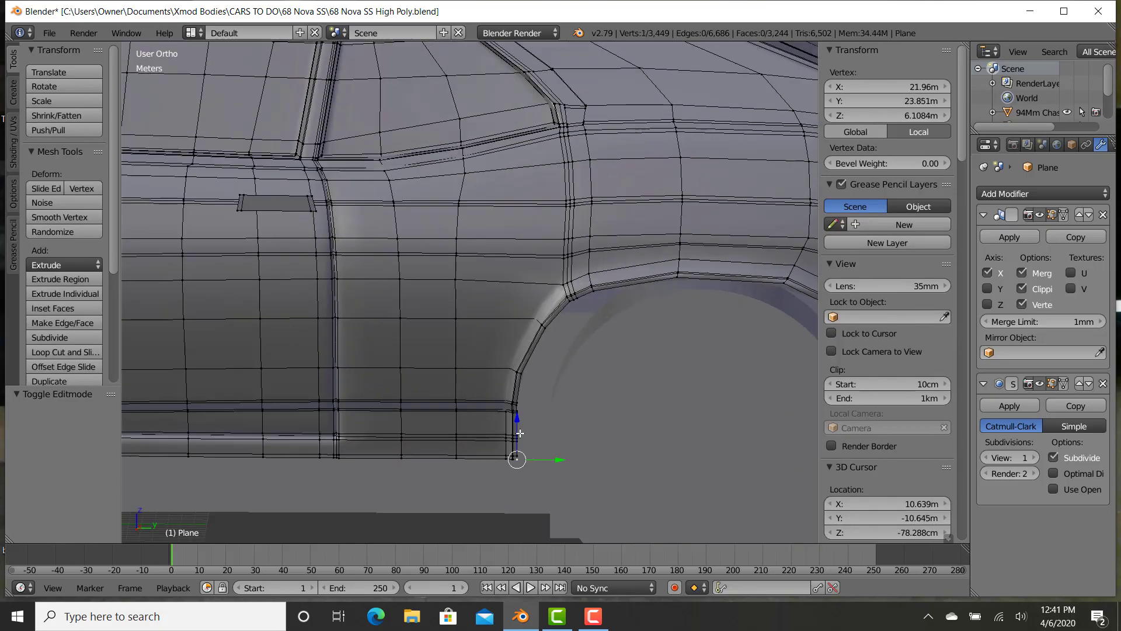
{"action": "key", "text": "z"}
{"action": "left_click_drag", "start_coordinate": [504, 461], "coordinate": [632, 279]}
{"action": "left_click_drag", "start_coordinate": [537, 300], "coordinate": [620, 266]}
{"action": "key", "text": "z"}
{"action": "key", "text": "s"}
{"action": "key", "text": "y"}
{"action": "left_click", "coordinate": [578, 376]}
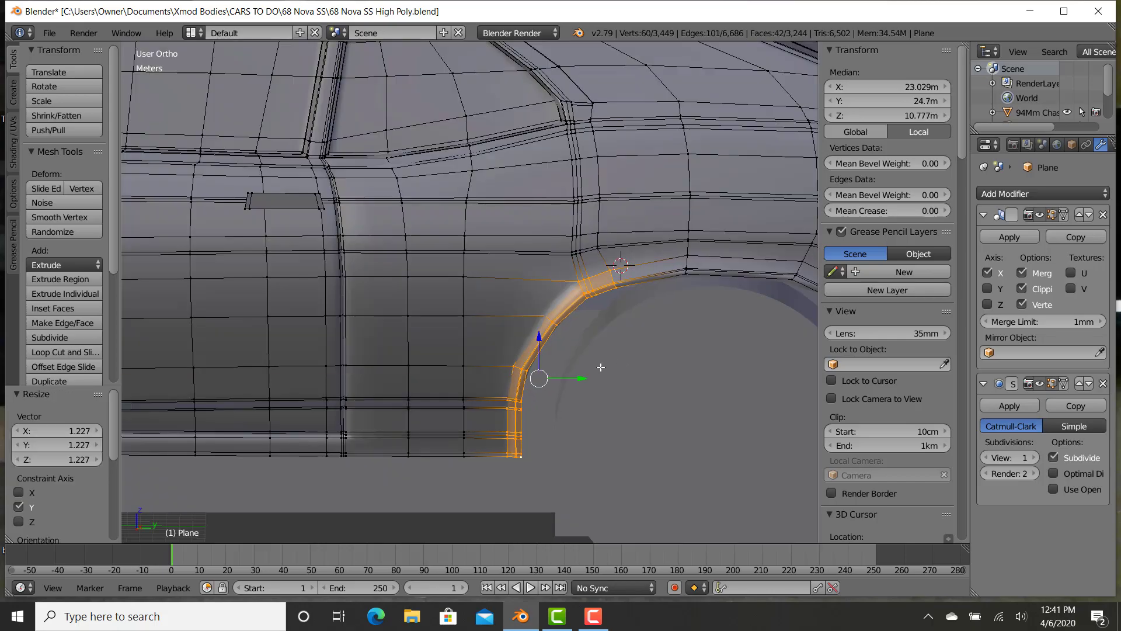
{"action": "left_click", "coordinate": [561, 382]}
{"action": "key", "text": "Tab"}
Examine how both wheel arches sit around the chassis wheels from the side.
{"action": "scroll", "coordinate": [569, 388], "scroll_direction": "down", "scroll_amount": 6}
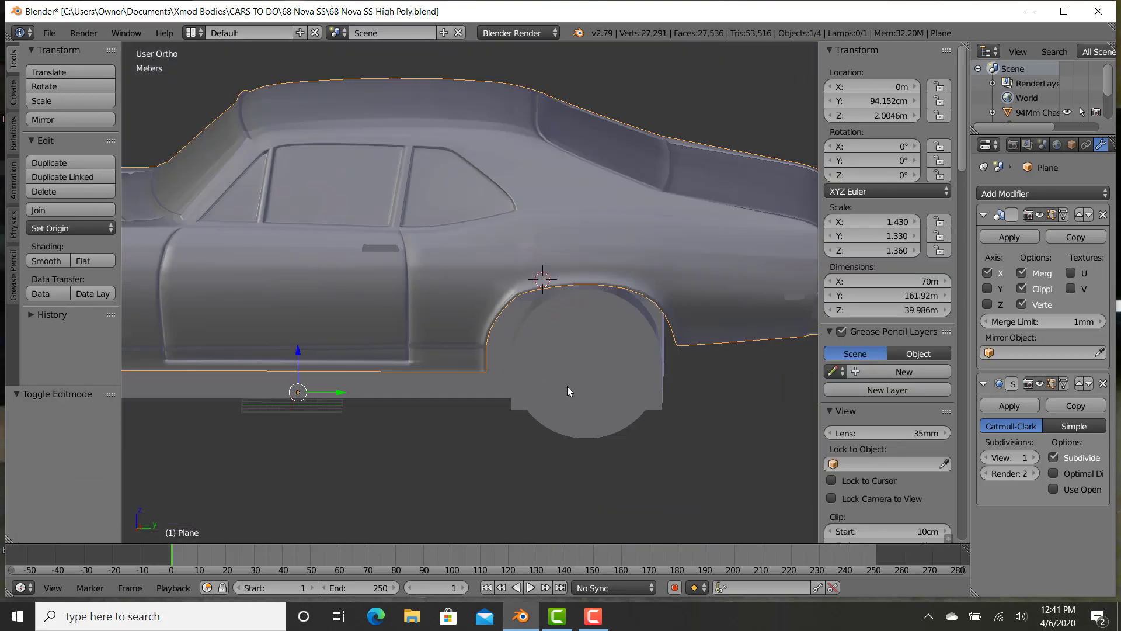
{"action": "middle_click_drag", "start_coordinate": [194, 399], "coordinate": [245, 385], "text": "shift"}
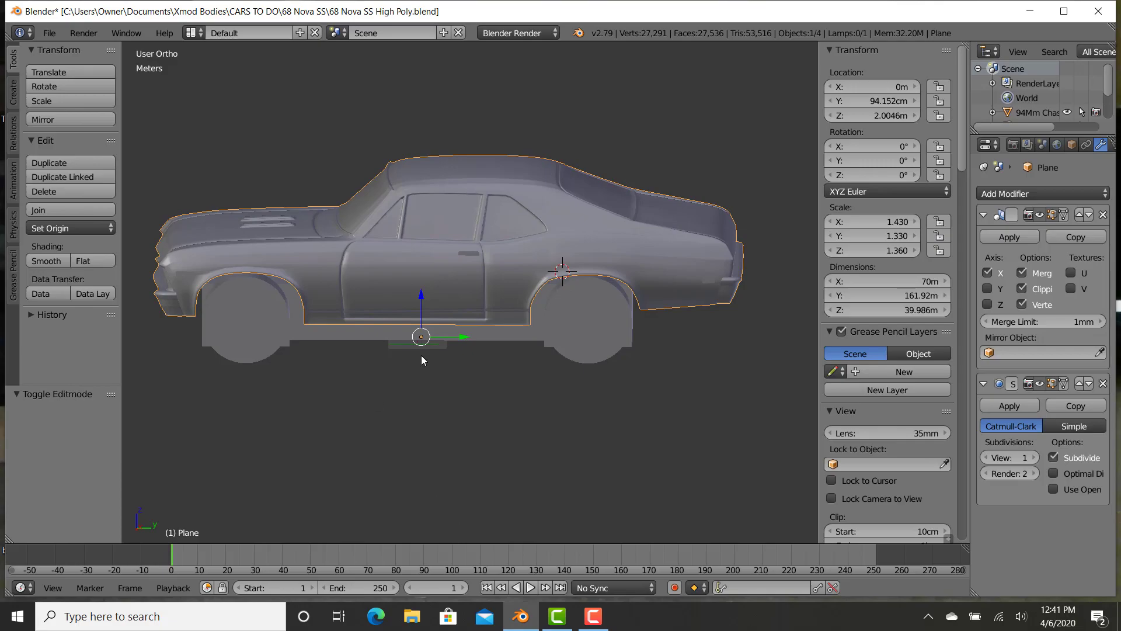
{"action": "scroll", "coordinate": [511, 287], "scroll_direction": "up", "scroll_amount": 3}
{"action": "middle_click_drag", "start_coordinate": [582, 321], "coordinate": [589, 345]}
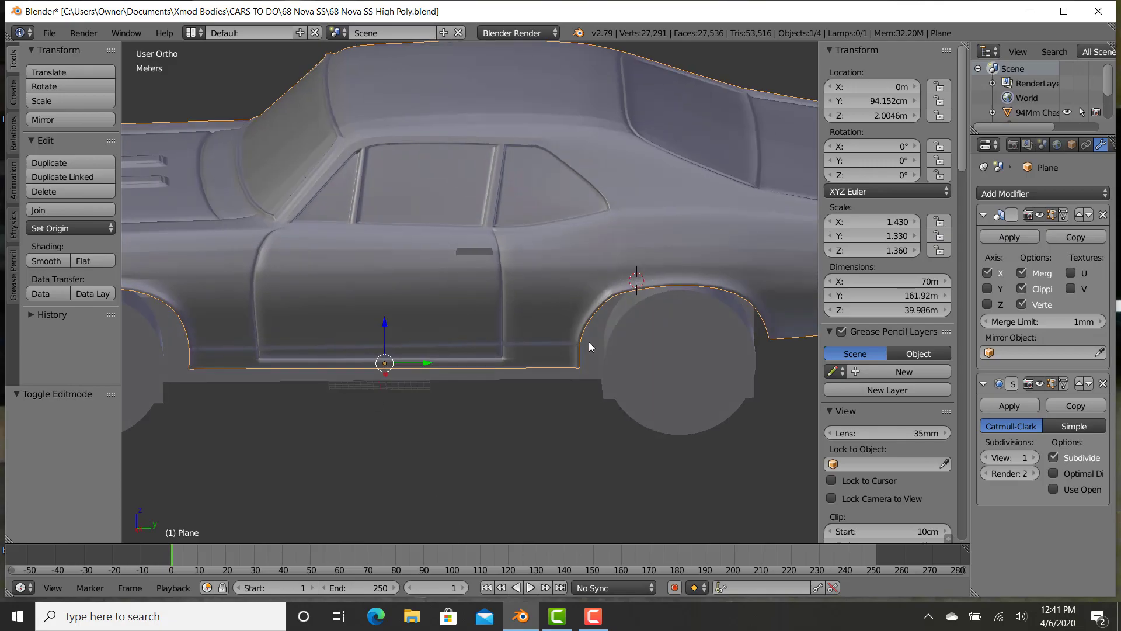
{"action": "scroll", "coordinate": [682, 346], "scroll_direction": "down", "scroll_amount": 3}
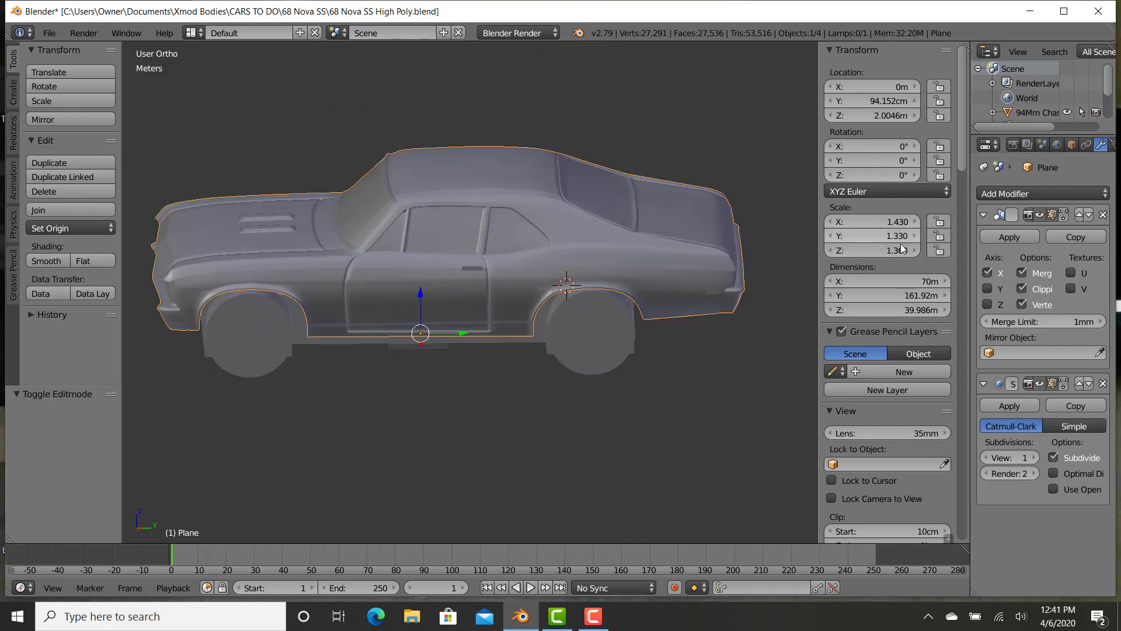
{"action": "scroll", "coordinate": [300, 346], "scroll_direction": "up", "scroll_amount": 1}
{"action": "middle_click_drag", "start_coordinate": [292, 348], "coordinate": [407, 328], "text": "shift"}
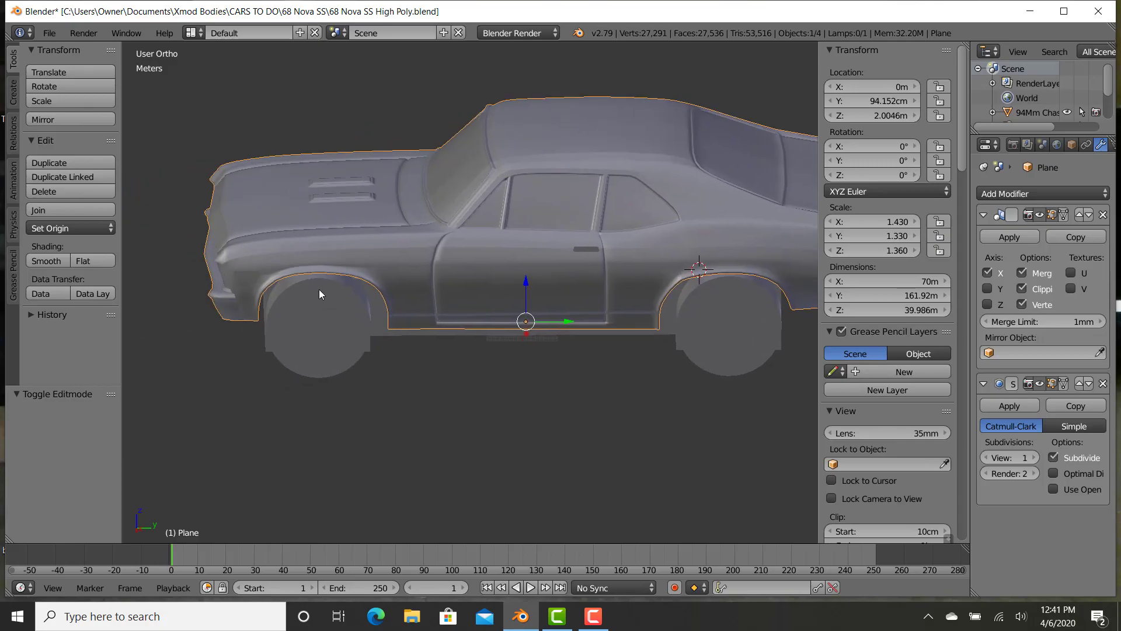
{"action": "key", "text": "KP_3"}
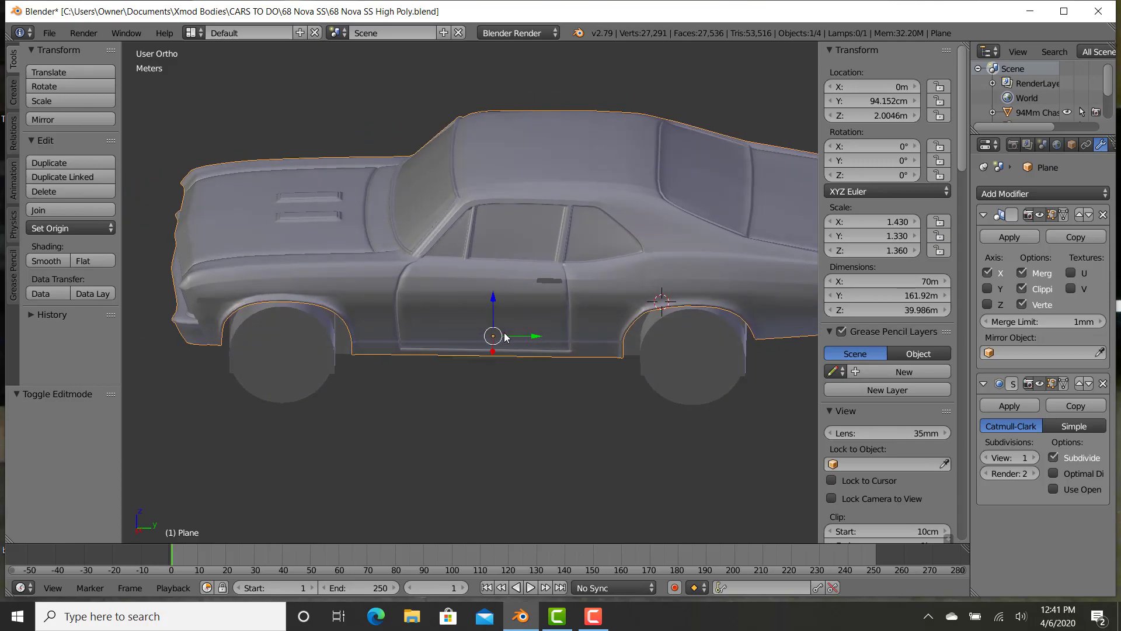
Set the car body's Y scale to 1.36.
{"action": "middle_click_drag", "start_coordinate": [506, 337], "coordinate": [526, 324]}
{"action": "left_click", "coordinate": [915, 236]}
{"action": "left_click", "coordinate": [914, 236]}
{"action": "left_click", "coordinate": [915, 236]}
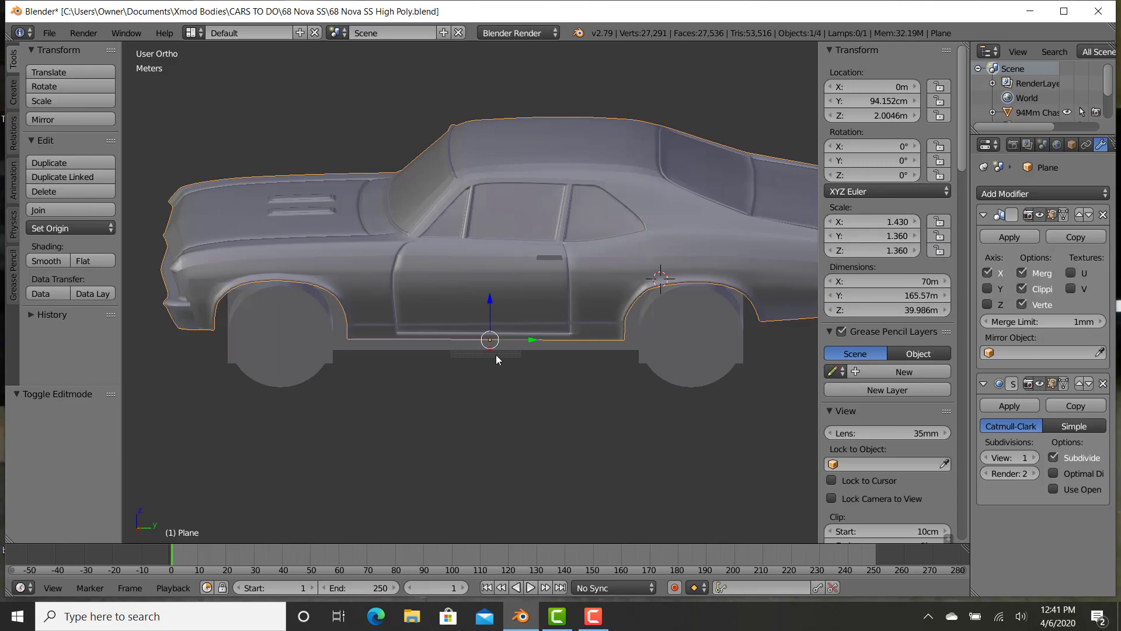
{"action": "left_click", "coordinate": [529, 339]}
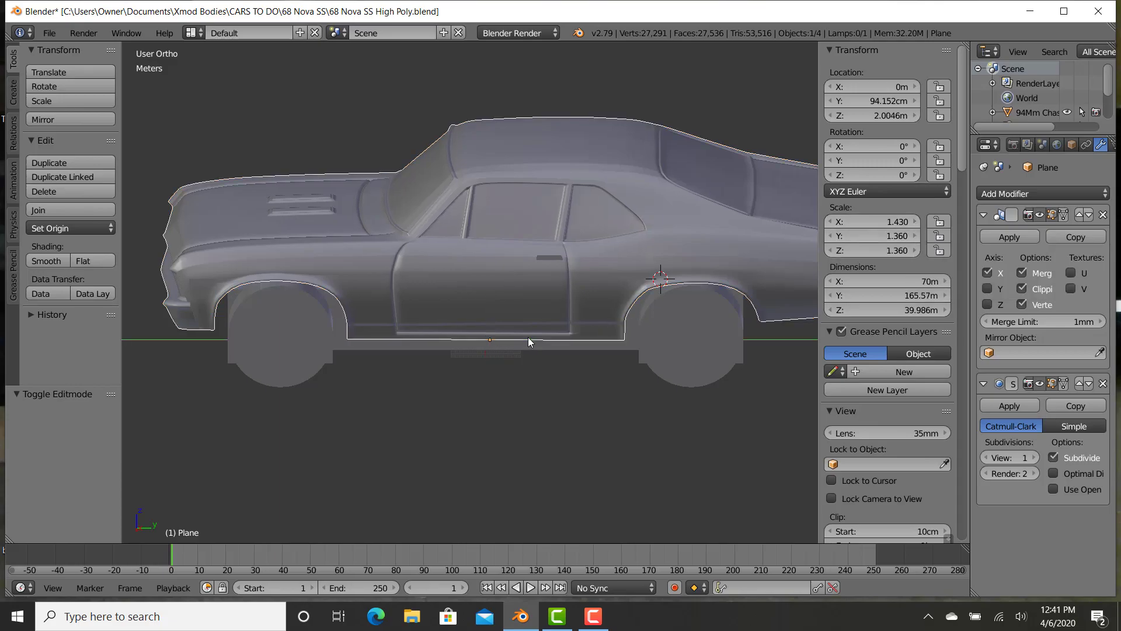
{"action": "left_click", "coordinate": [528, 337]}
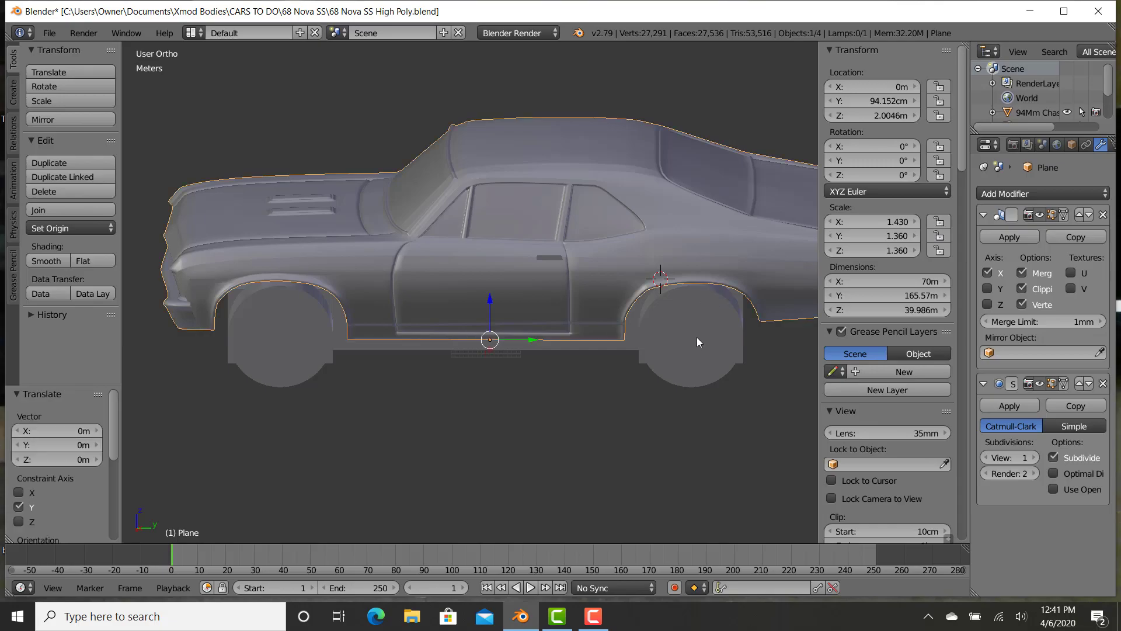
Set the car body's Z scale to 1.39 after checking the front wheel clearance.
{"action": "middle_click_drag", "start_coordinate": [393, 348], "coordinate": [435, 357], "text": "shift"}
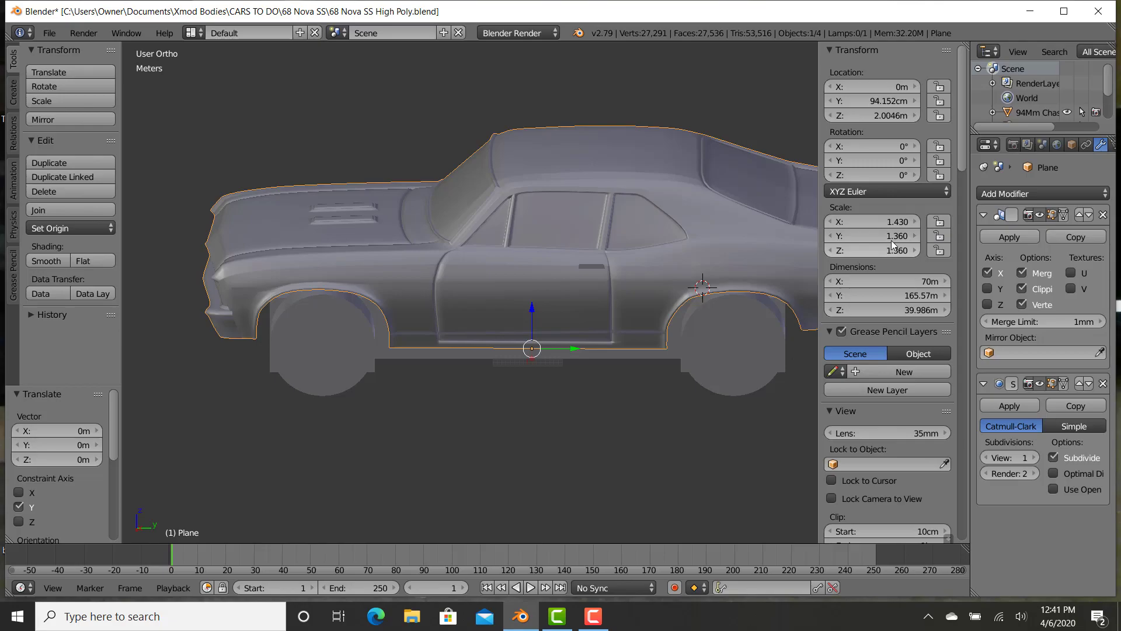
{"action": "middle_click_drag", "start_coordinate": [458, 357], "coordinate": [628, 389]}
{"action": "scroll", "coordinate": [628, 388], "scroll_direction": "up", "scroll_amount": 4}
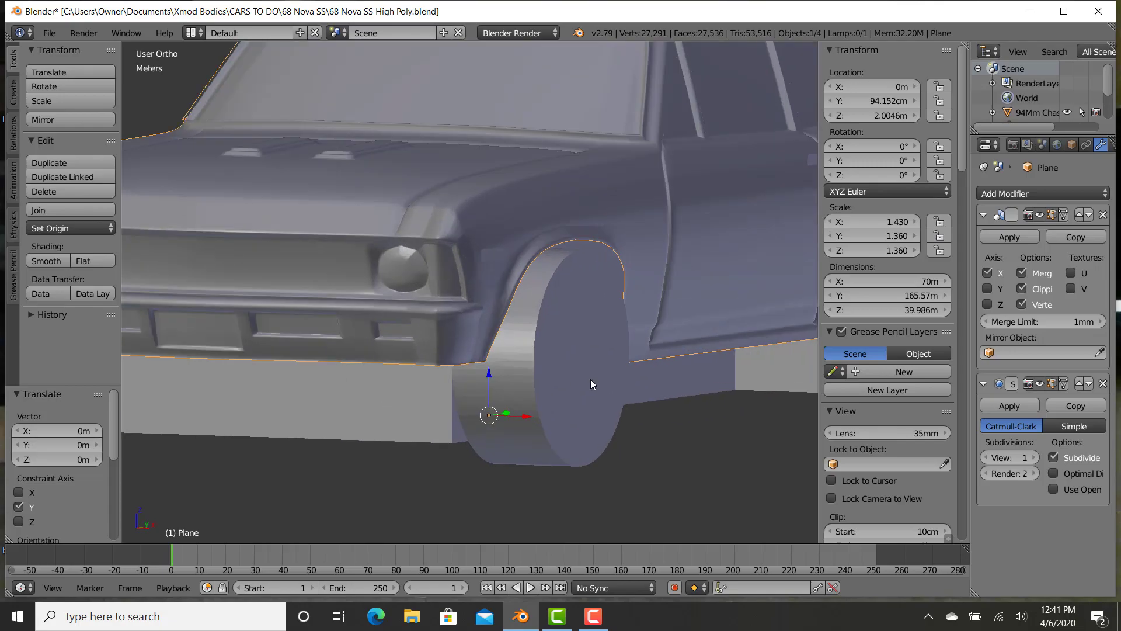
{"action": "left_click", "coordinate": [914, 251]}
{"action": "left_click", "coordinate": [914, 250]}
{"action": "left_click", "coordinate": [914, 251]}
{"action": "scroll", "coordinate": [563, 324], "scroll_direction": "down", "scroll_amount": 4}
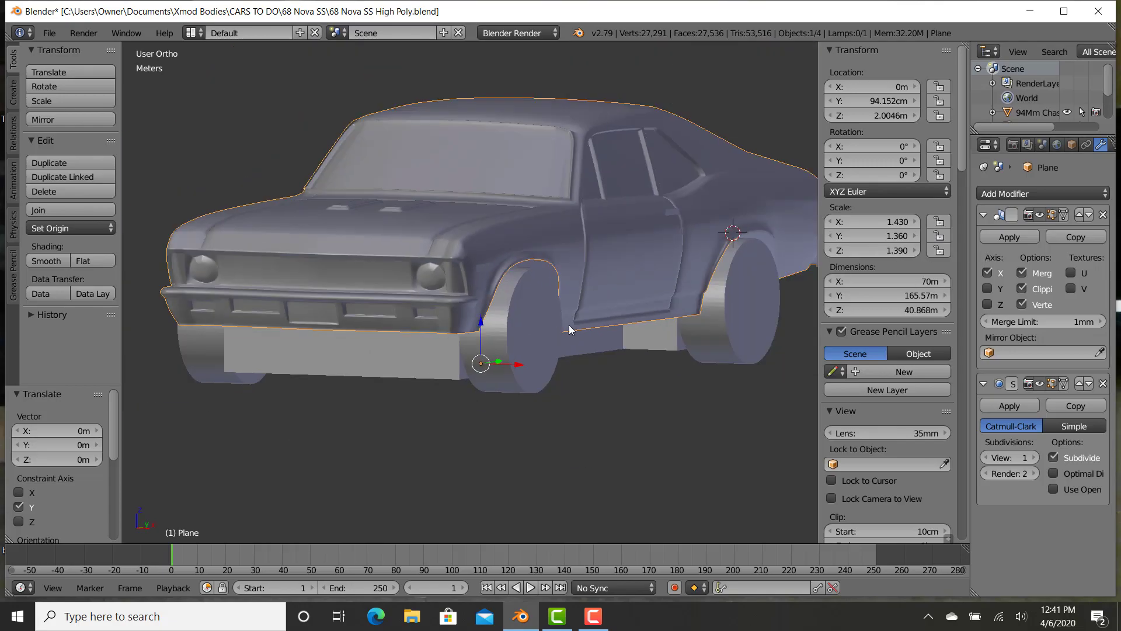
Lower the car body along Z by about 71 cm, to a Z location of about 1.29 m.
{"action": "middle_click_drag", "start_coordinate": [703, 345], "coordinate": [513, 359]}
{"action": "scroll", "coordinate": [479, 360], "scroll_direction": "up", "scroll_amount": 6}
{"action": "scroll", "coordinate": [513, 363], "scroll_direction": "down", "scroll_amount": 5}
{"action": "mouse_move", "coordinate": [635, 362]}
{"action": "middle_mouse_down"}
{"action": "mouse_move", "coordinate": [506, 361]}
{"action": "mouse_move", "coordinate": [577, 349]}
{"action": "mouse_move", "coordinate": [423, 358]}
{"action": "mouse_move", "coordinate": [615, 361]}
{"action": "middle_mouse_up"}
{"action": "scroll", "coordinate": [506, 362], "scroll_direction": "down", "scroll_amount": 3}
{"action": "scroll", "coordinate": [616, 361], "scroll_direction": "up", "scroll_amount": 5}
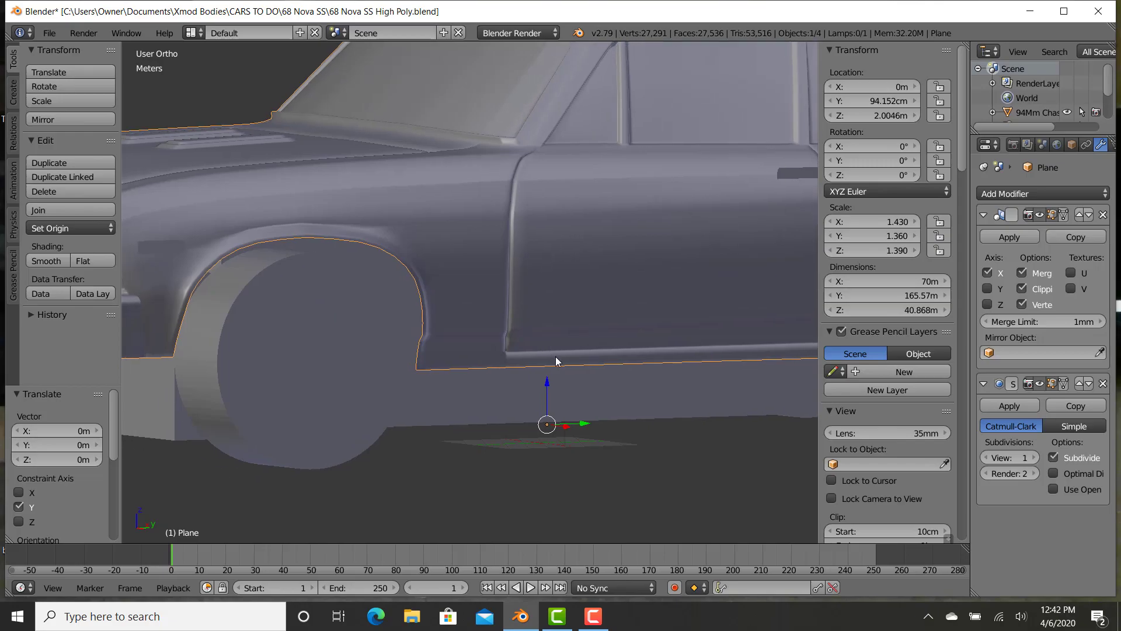
{"action": "left_click_drag", "start_coordinate": [549, 387], "coordinate": [548, 373]}
Select all front-end geometry ahead of the front wheel arch, move it forward along Y, and return to Object Mode.
{"action": "scroll", "coordinate": [548, 374], "scroll_direction": "down", "scroll_amount": 5}
{"action": "middle_click_drag", "start_coordinate": [520, 303], "coordinate": [381, 302]}
{"action": "scroll", "coordinate": [381, 302], "scroll_direction": "up", "scroll_amount": 3}
{"action": "middle_click_drag", "start_coordinate": [542, 285], "coordinate": [583, 363]}
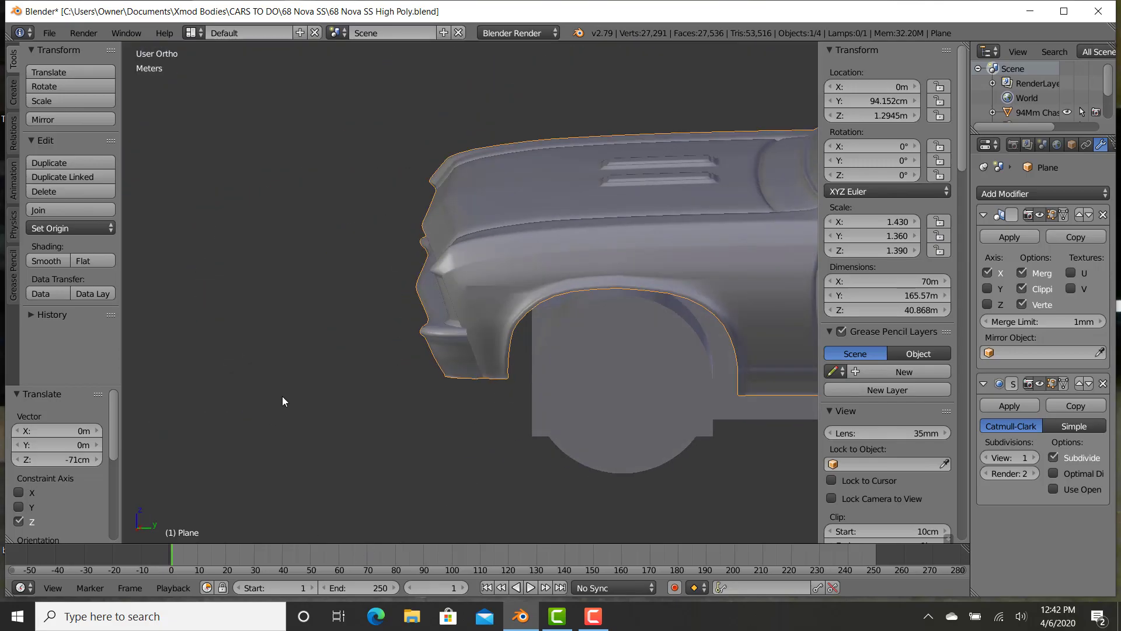
{"action": "key", "text": "Tab"}
{"action": "middle_click_drag", "start_coordinate": [370, 335], "coordinate": [519, 165]}
{"action": "right_click", "coordinate": [461, 123]}
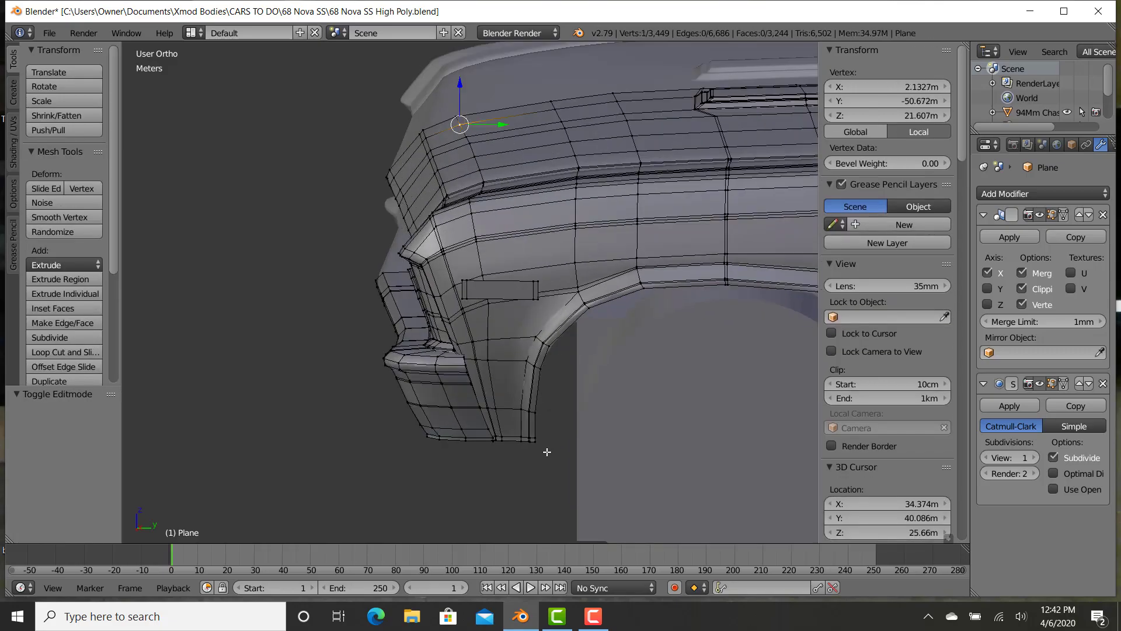
{"action": "left_click", "coordinate": [506, 444], "text": "ctrl"}
{"action": "middle_click_drag", "start_coordinate": [505, 443], "coordinate": [510, 458]}
{"action": "key", "text": "z"}
{"action": "left_click_drag", "start_coordinate": [512, 490], "coordinate": [327, 88]}
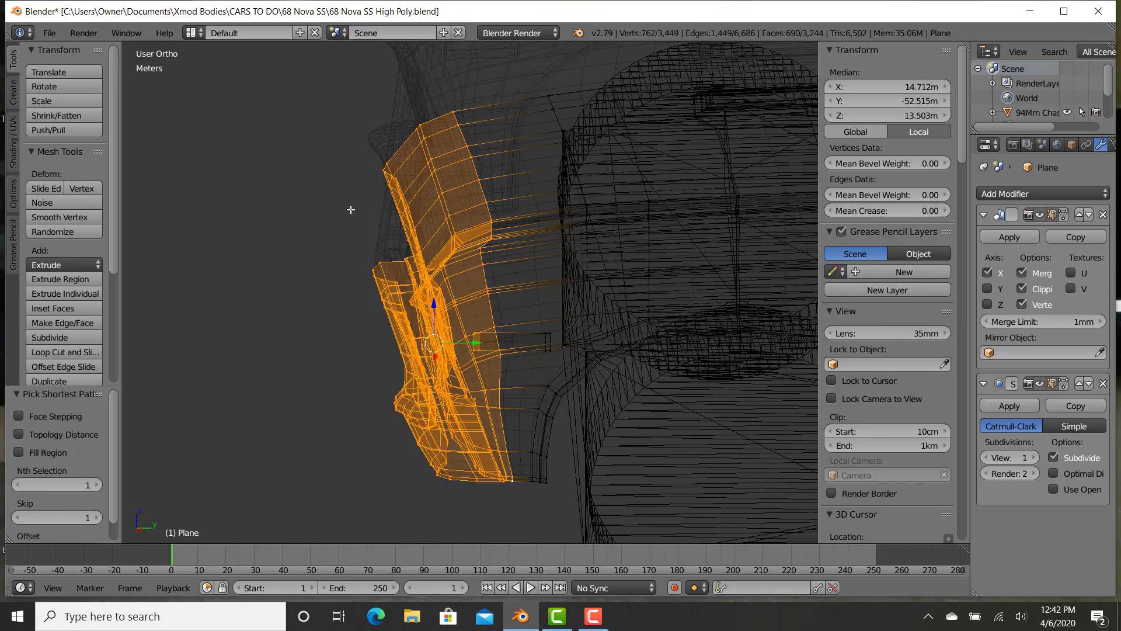
{"action": "key", "text": "z"}
{"action": "left_click_drag", "start_coordinate": [475, 347], "coordinate": [443, 343]}
{"action": "key", "text": "Tab"}
Inspect the front bumper and wheel clearance from below and from the front.
{"action": "scroll", "coordinate": [454, 358], "scroll_direction": "down", "scroll_amount": 7}
{"action": "middle_click_drag", "start_coordinate": [456, 340], "coordinate": [483, 289]}
{"action": "scroll", "coordinate": [451, 331], "scroll_direction": "up", "scroll_amount": 6}
{"action": "middle_click_drag", "start_coordinate": [525, 445], "coordinate": [400, 417]}
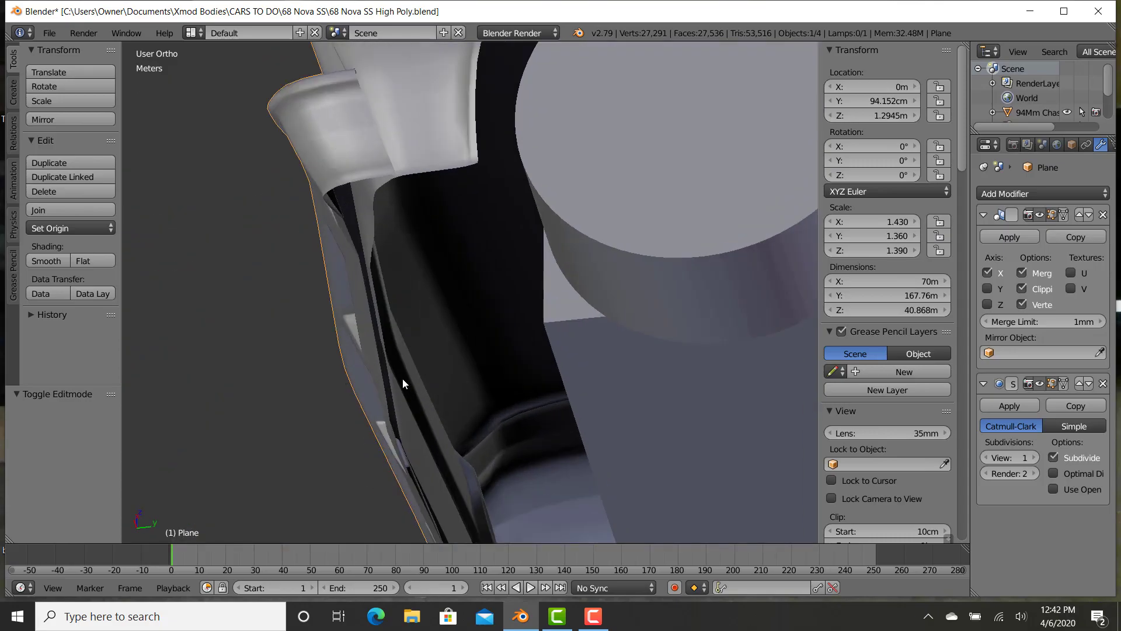
{"action": "scroll", "coordinate": [442, 475], "scroll_direction": "down", "scroll_amount": 4}
{"action": "middle_click_drag", "start_coordinate": [478, 305], "coordinate": [599, 413]}
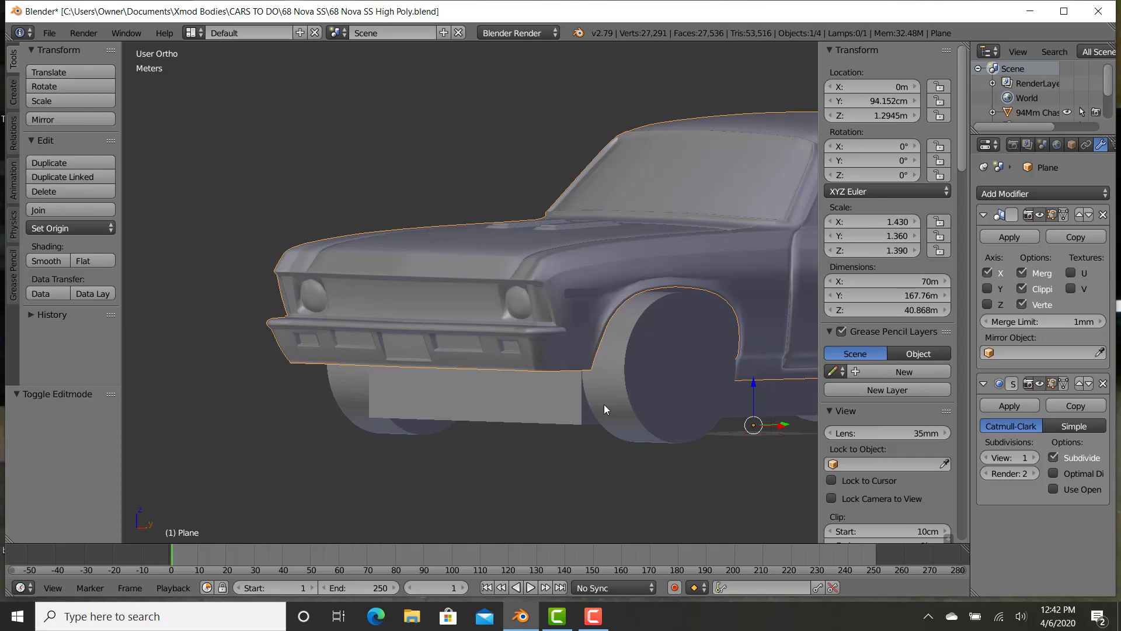
{"action": "middle_click_drag", "start_coordinate": [598, 363], "coordinate": [482, 398]}
From the right side view, move the bottom vertices of the front wheel arch's forward lip toward the bumper along Y.
{"action": "key", "text": "KP_3"}
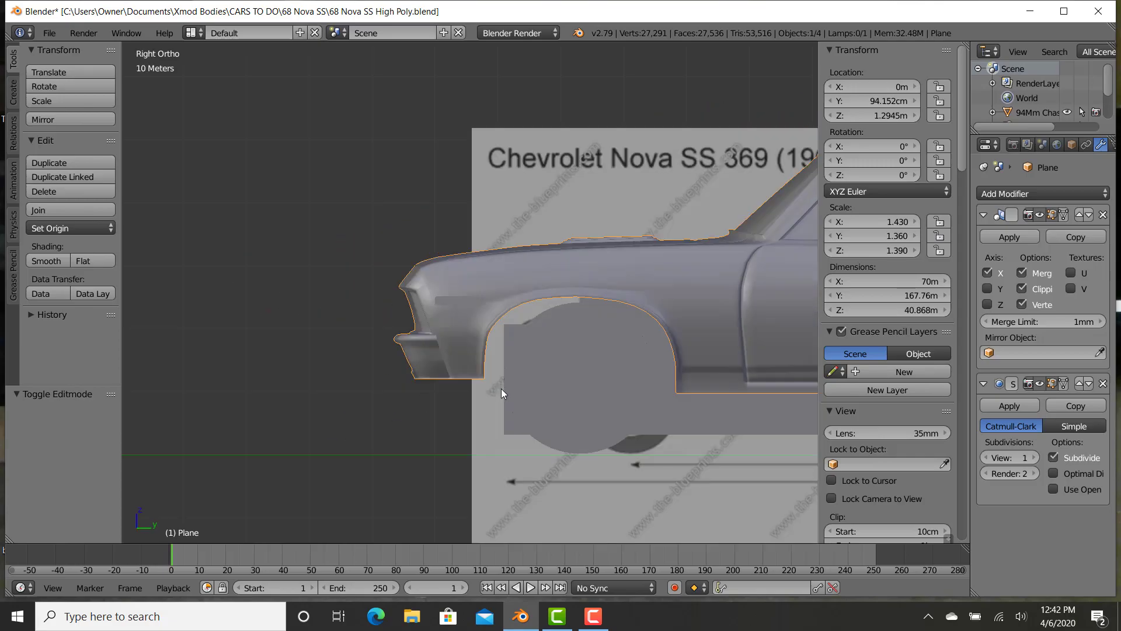
{"action": "key", "text": "Tab"}
{"action": "scroll", "coordinate": [501, 388], "scroll_direction": "up", "scroll_amount": 5}
{"action": "right_click", "coordinate": [503, 377]}
{"action": "key", "text": "z"}
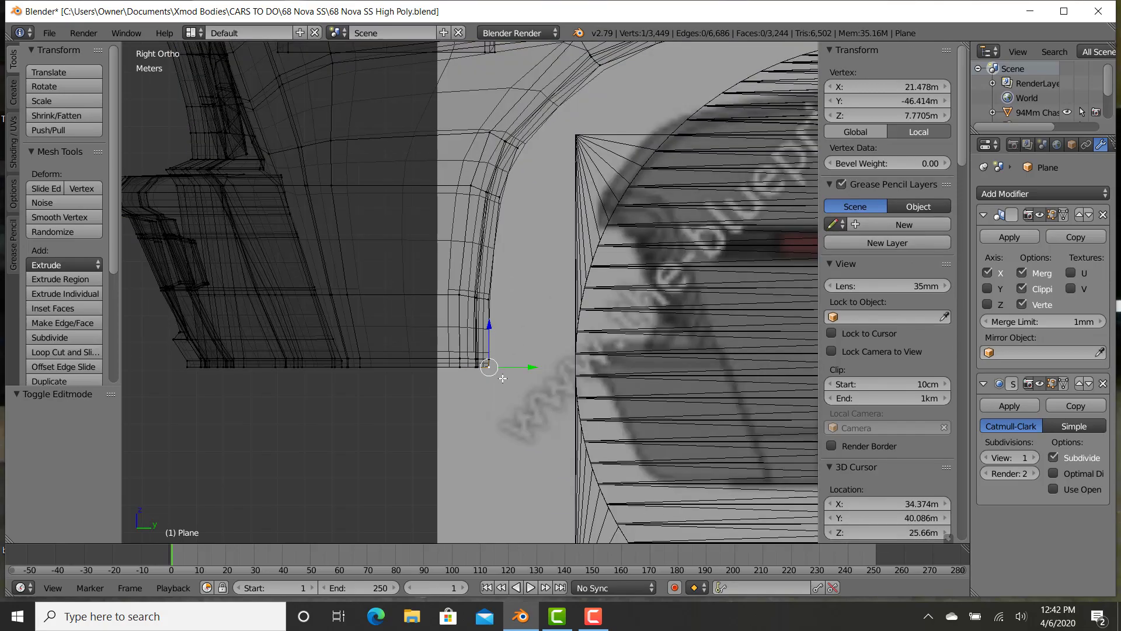
{"action": "left_click_drag", "start_coordinate": [421, 342], "coordinate": [421, 345]}
{"action": "key", "text": "g"}
{"action": "key", "text": "y"}
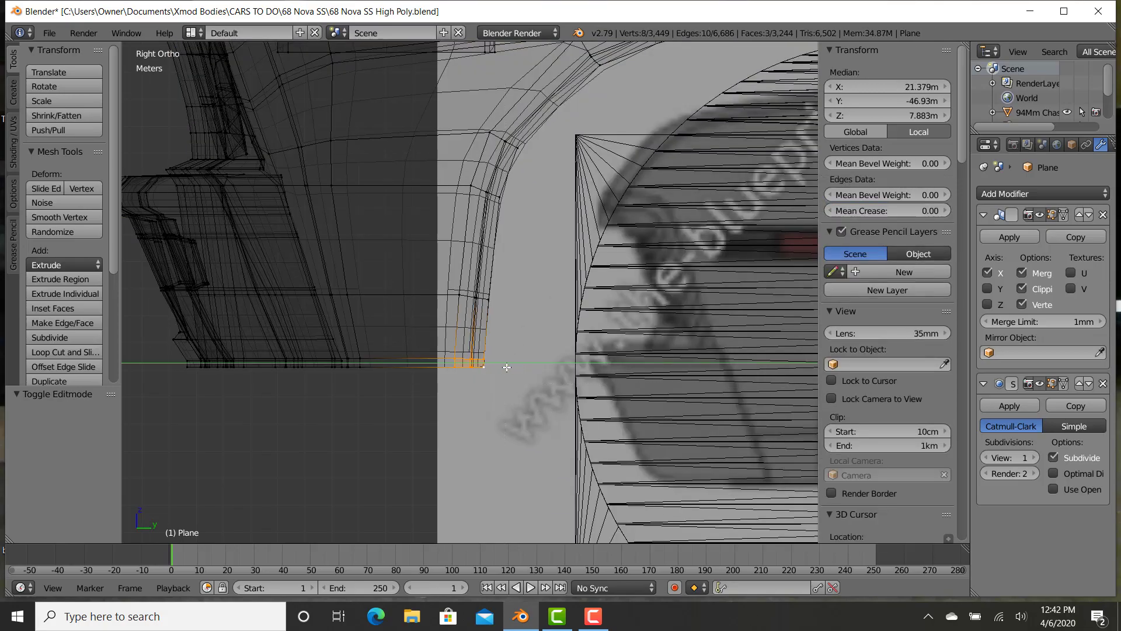
{"action": "left_click", "coordinate": [471, 290]}
Add the next row of lip vertices above to the selection and move them about 41 cm forward along Y.
{"action": "key", "text": "b"}
{"action": "left_click_drag", "start_coordinate": [448, 273], "coordinate": [494, 308]}
{"action": "key", "text": "g"}
{"action": "key", "text": "y"}
{"action": "left_click", "coordinate": [502, 327]}
Extend the lip selection up to the bend in the arch, move it forward along Y, and return to Object Mode.
{"action": "key", "text": "b"}
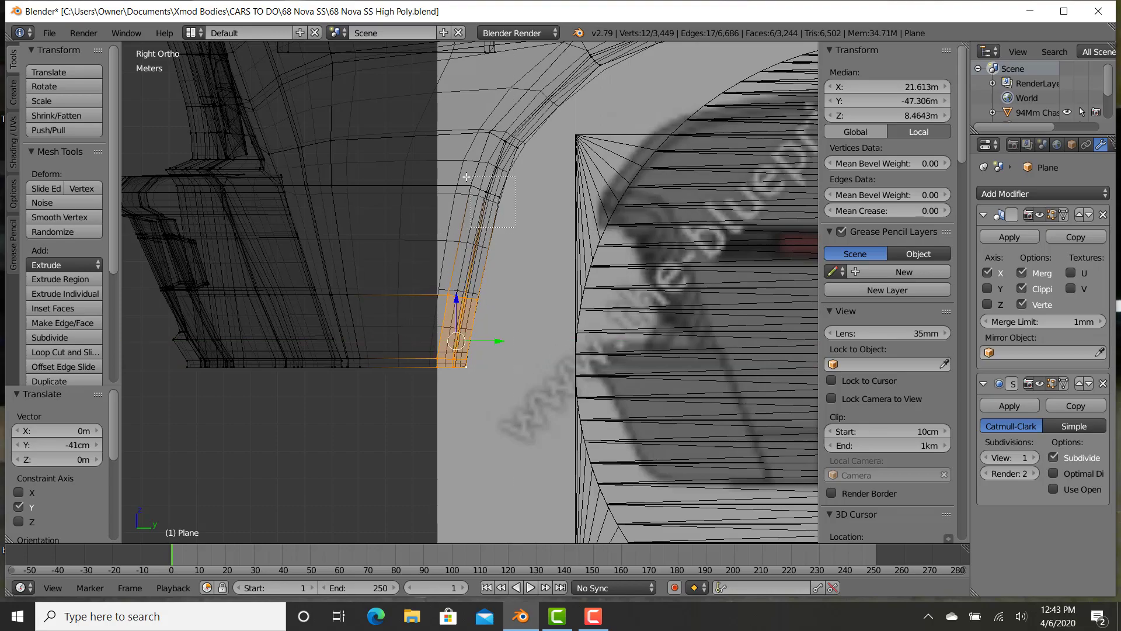
{"action": "left_click_drag", "start_coordinate": [471, 176], "coordinate": [469, 174]}
{"action": "left_click_drag", "start_coordinate": [502, 305], "coordinate": [491, 303]}
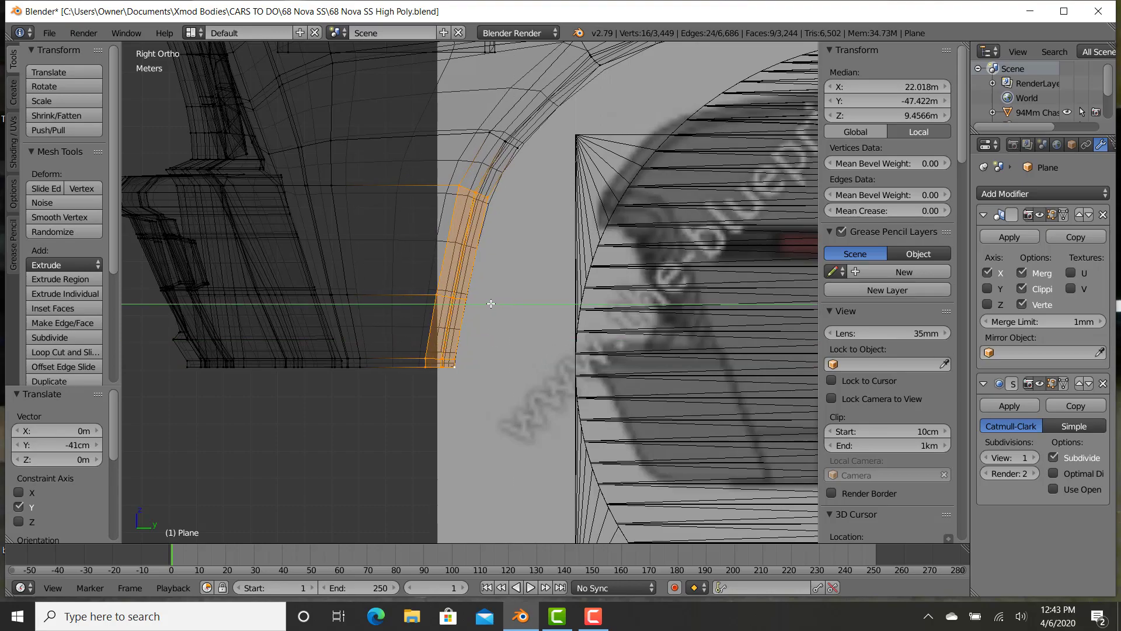
{"action": "key", "text": "Tab"}
{"action": "key", "text": "z"}
Move the selected forward lip of the front wheel arch about 31.5 cm further forward along Y.
{"action": "mouse_move", "coordinate": [552, 337]}
{"action": "middle_mouse_down"}
{"action": "mouse_move", "coordinate": [552, 404]}
{"action": "mouse_move", "coordinate": [605, 377]}
{"action": "mouse_move", "coordinate": [601, 393]}
{"action": "mouse_move", "coordinate": [649, 399]}
{"action": "mouse_move", "coordinate": [694, 244]}
{"action": "middle_mouse_up"}
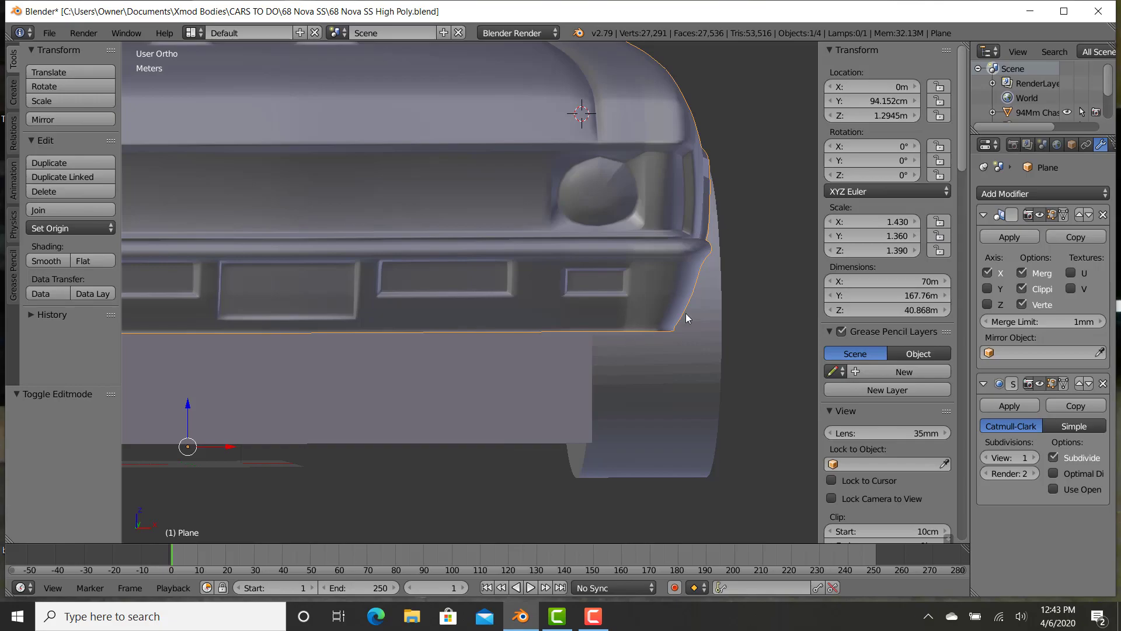
{"action": "middle_click_drag", "start_coordinate": [652, 333], "coordinate": [615, 397]}
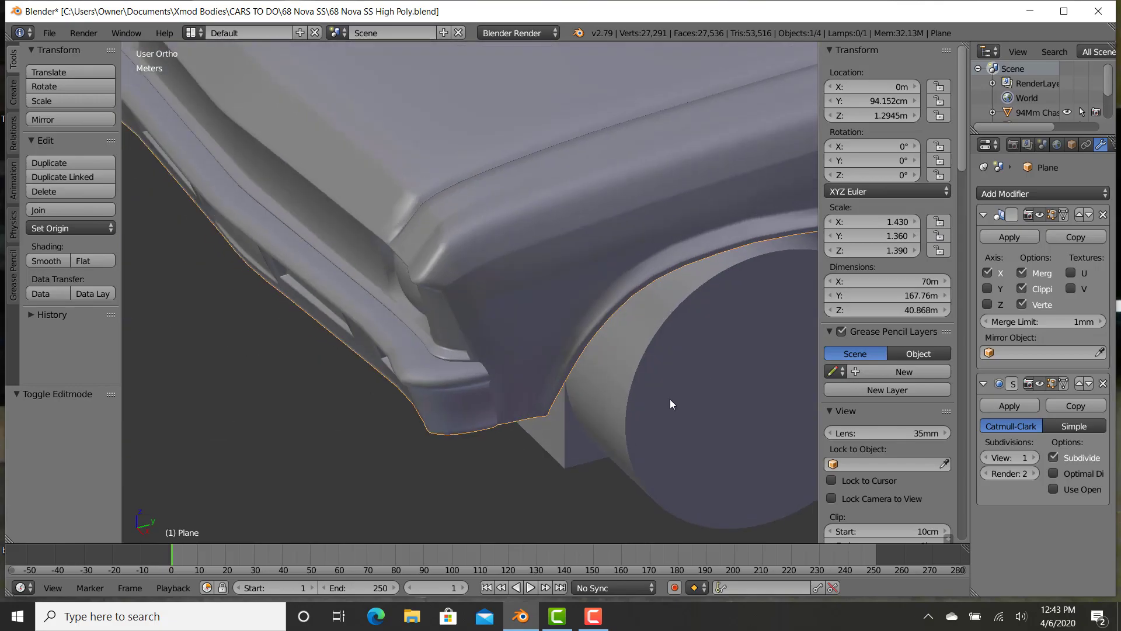
{"action": "middle_click_drag", "start_coordinate": [540, 400], "coordinate": [451, 389]}
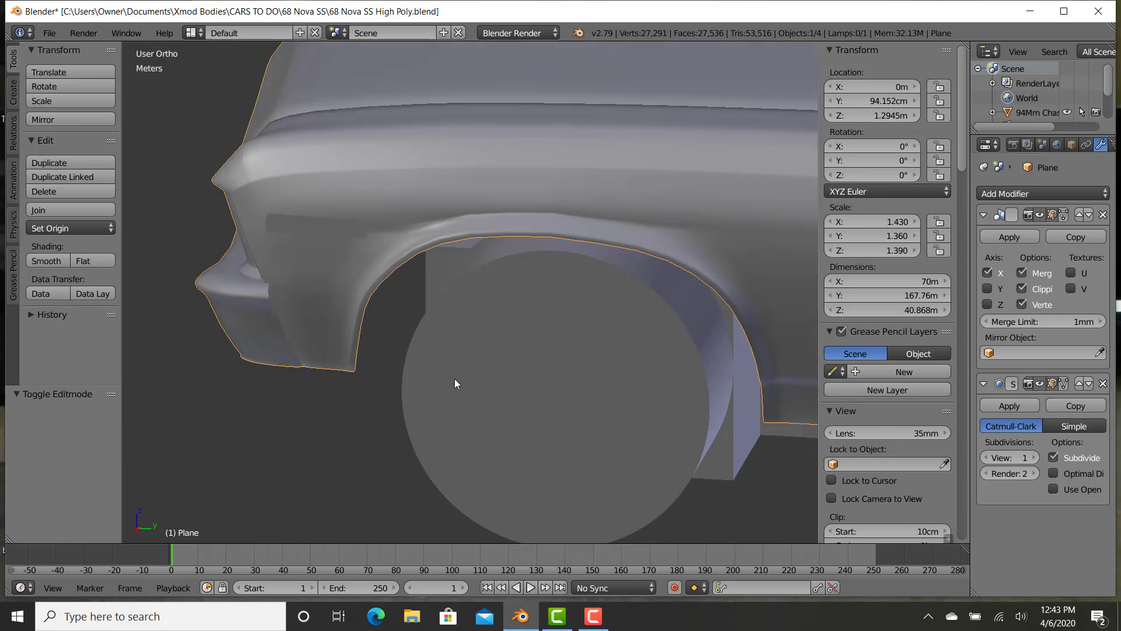
{"action": "key", "text": "Tab"}
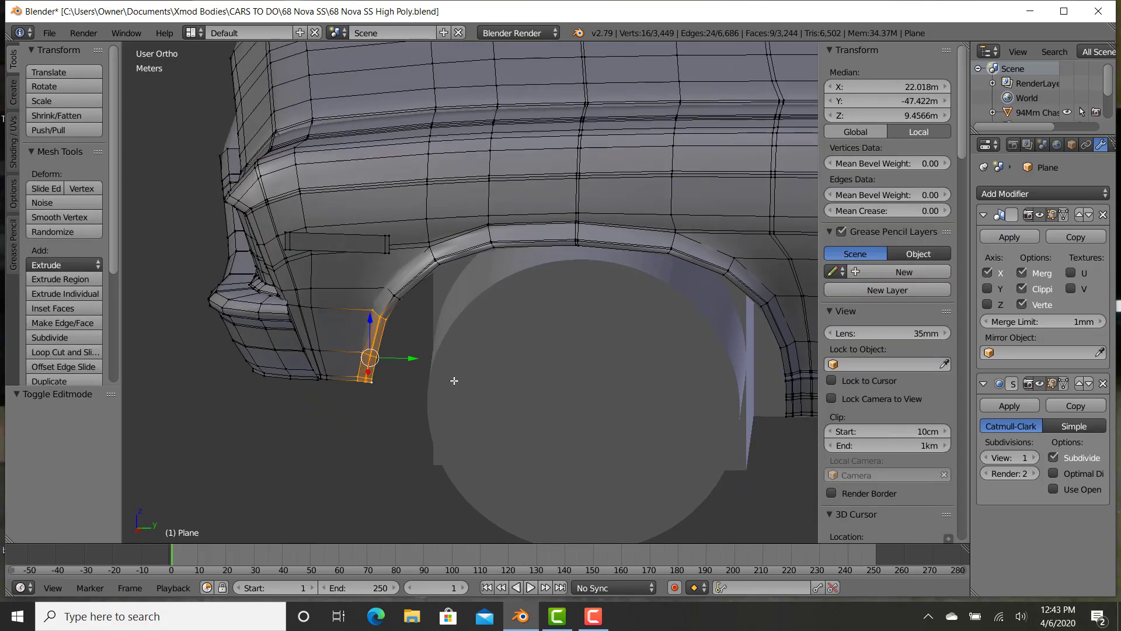
{"action": "left_click_drag", "start_coordinate": [413, 361], "coordinate": [408, 360]}
Extend the selection to the vertices above the bend, move the lip about 40.5 cm forward along Y, and return to Object Mode.
{"action": "key", "text": "z"}
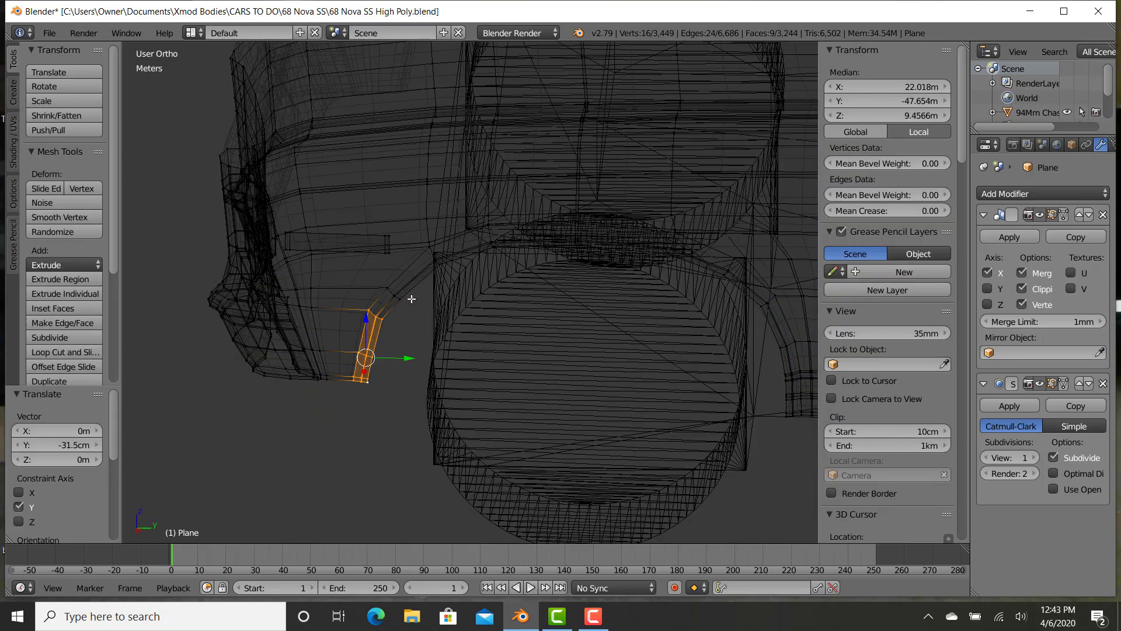
{"action": "left_click_drag", "start_coordinate": [375, 281], "coordinate": [375, 279]}
{"action": "left_click_drag", "start_coordinate": [413, 346], "coordinate": [408, 344]}
{"action": "key", "text": "x"}
{"action": "left_click", "coordinate": [391, 293], "text": "ctrl"}
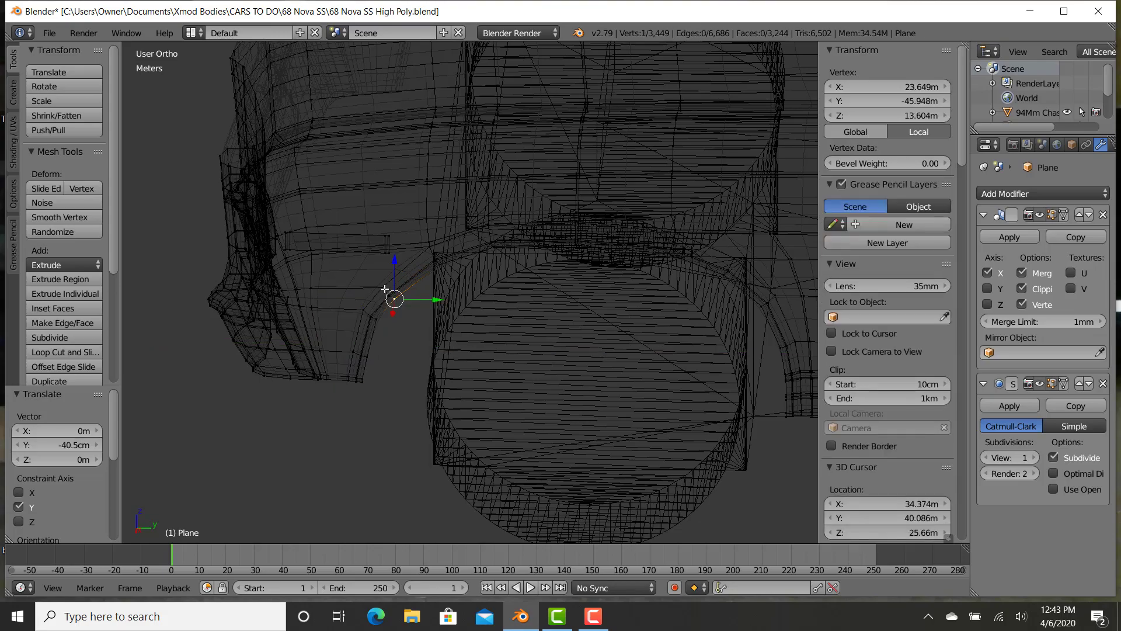
{"action": "key", "text": "z"}
{"action": "key", "text": "Tab"}
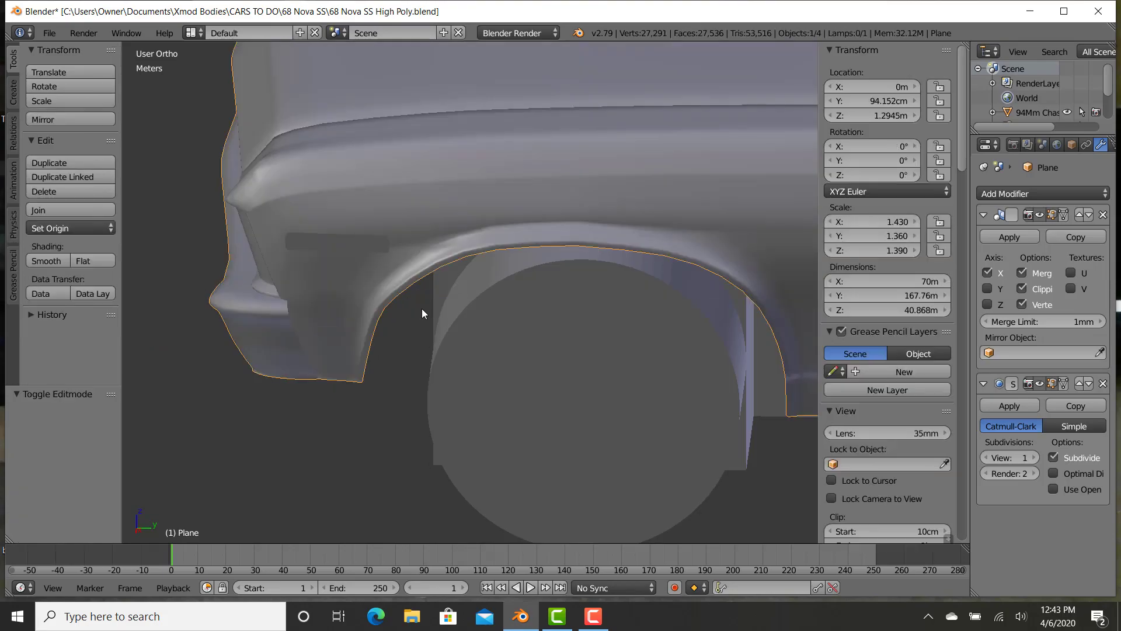
Examine the reshaped front wheel arch and the whole body's fit over the chassis wheels.
{"action": "scroll", "coordinate": [419, 307], "scroll_direction": "down", "scroll_amount": 4}
{"action": "scroll", "coordinate": [490, 339], "scroll_direction": "up", "scroll_amount": 4}
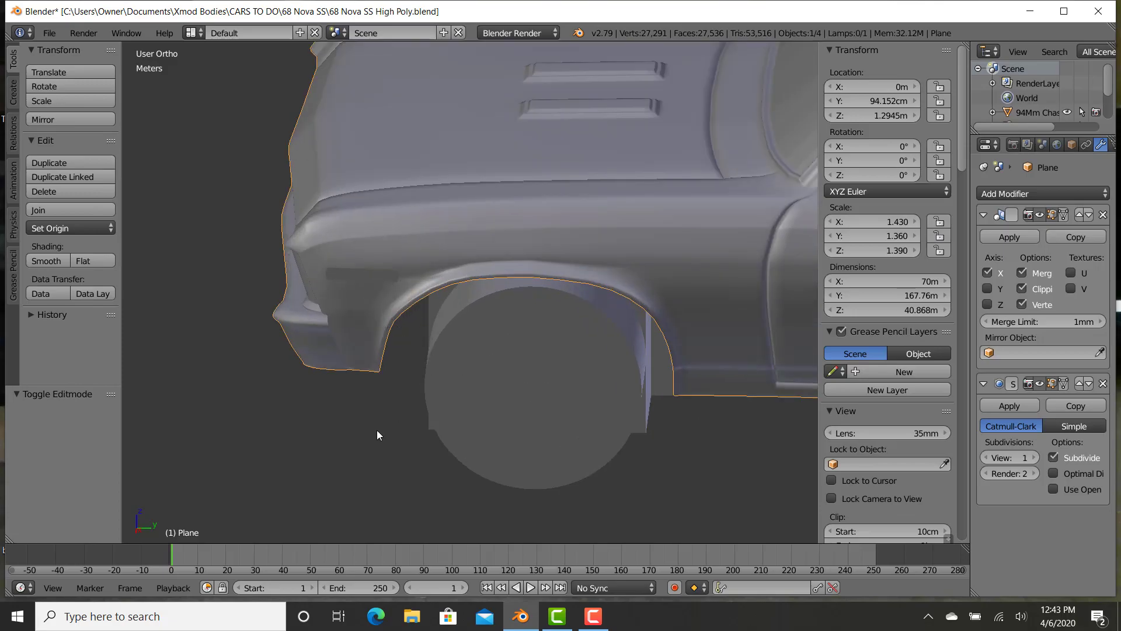
{"action": "middle_click_drag", "start_coordinate": [629, 369], "coordinate": [479, 358]}
{"action": "scroll", "coordinate": [391, 377], "scroll_direction": "up", "scroll_amount": 4}
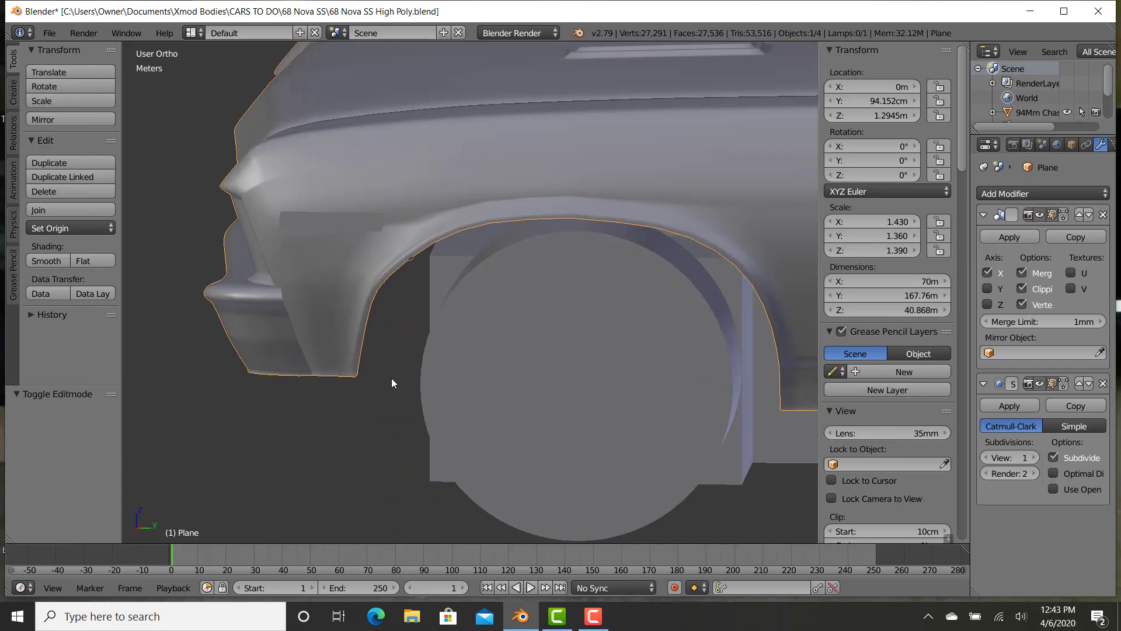
{"action": "key", "text": "Tab"}
{"action": "key", "text": "Tab"}
{"action": "scroll", "coordinate": [322, 413], "scroll_direction": "down", "scroll_amount": 5}
{"action": "middle_click_drag", "start_coordinate": [379, 388], "coordinate": [397, 408]}
{"action": "scroll", "coordinate": [397, 407], "scroll_direction": "down", "scroll_amount": 6}
{"action": "middle_click_drag", "start_coordinate": [620, 349], "coordinate": [478, 374]}
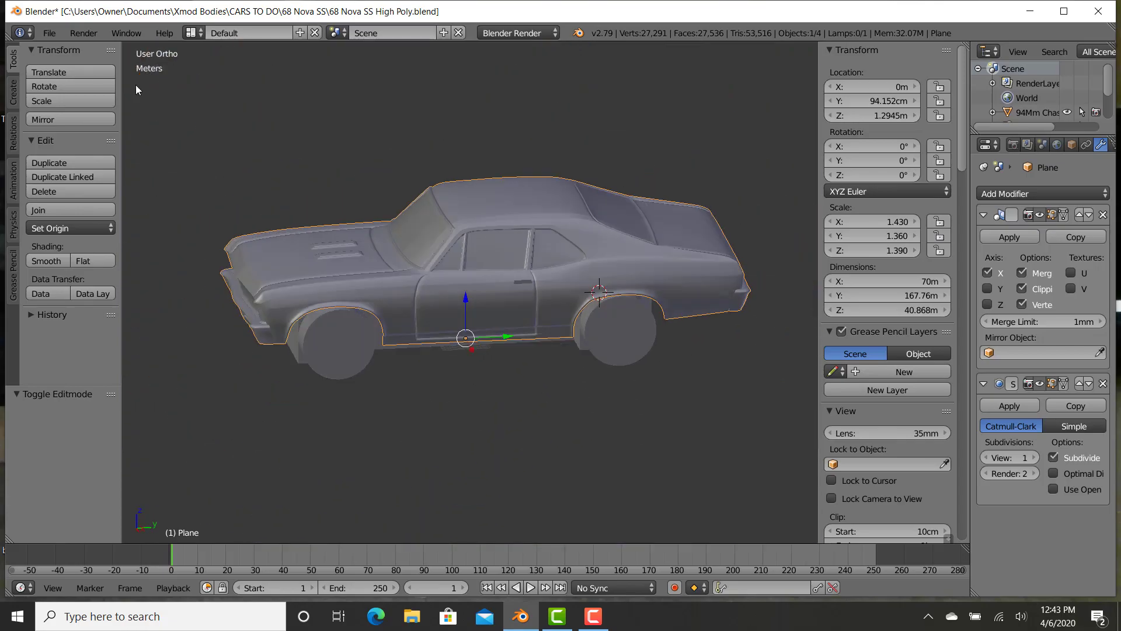
Save the project as a new file named 68 Nova SS Dispose.blend in the 68 Nova SS folder.
{"action": "left_click", "coordinate": [55, 28]}
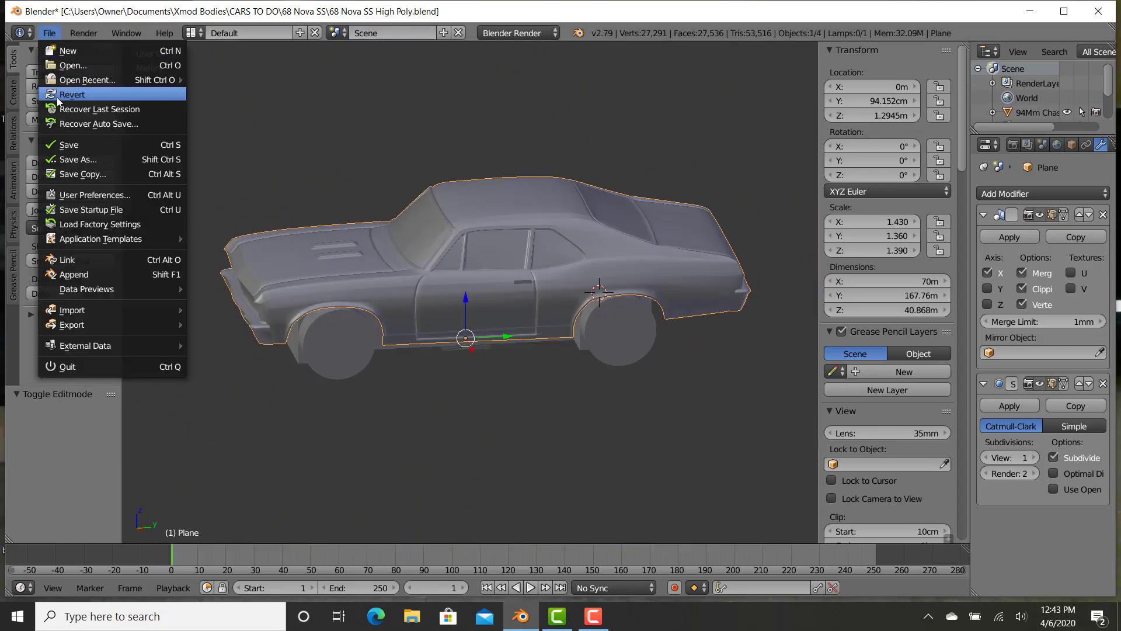
{"action": "left_click", "coordinate": [83, 161]}
{"action": "left_click", "coordinate": [254, 89]}
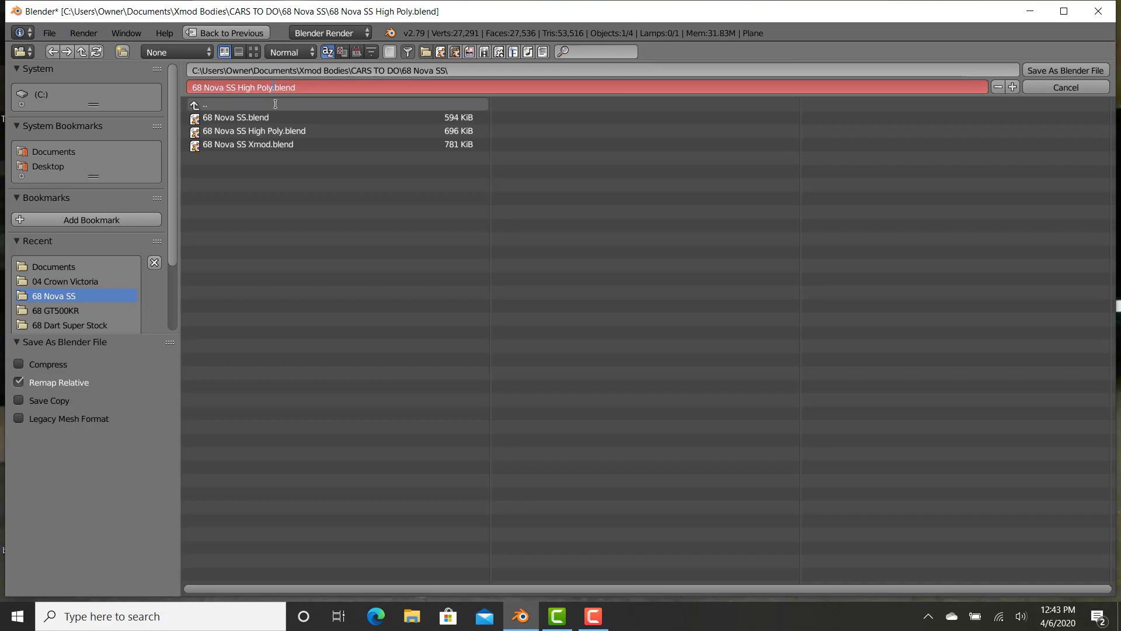
{"action": "key", "text": "BackSpace"}
{"action": "key", "text": "BackSpace"}
{"action": "key", "text": "BackSpace"}
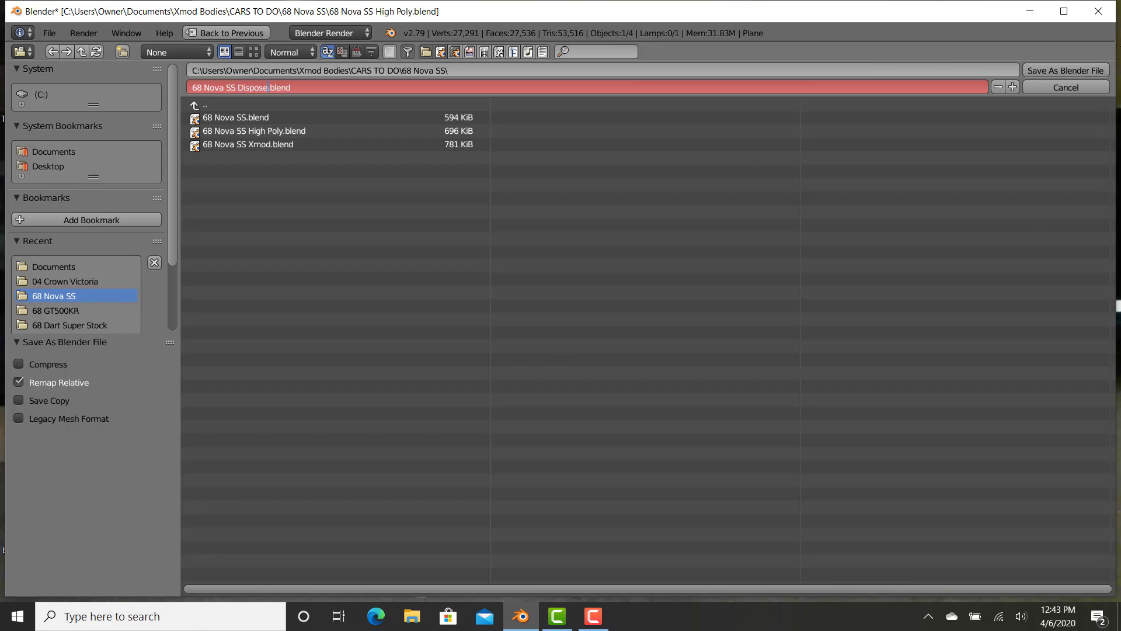
{"action": "left_click", "coordinate": [1067, 69]}
{"action": "left_click", "coordinate": [1068, 68]}
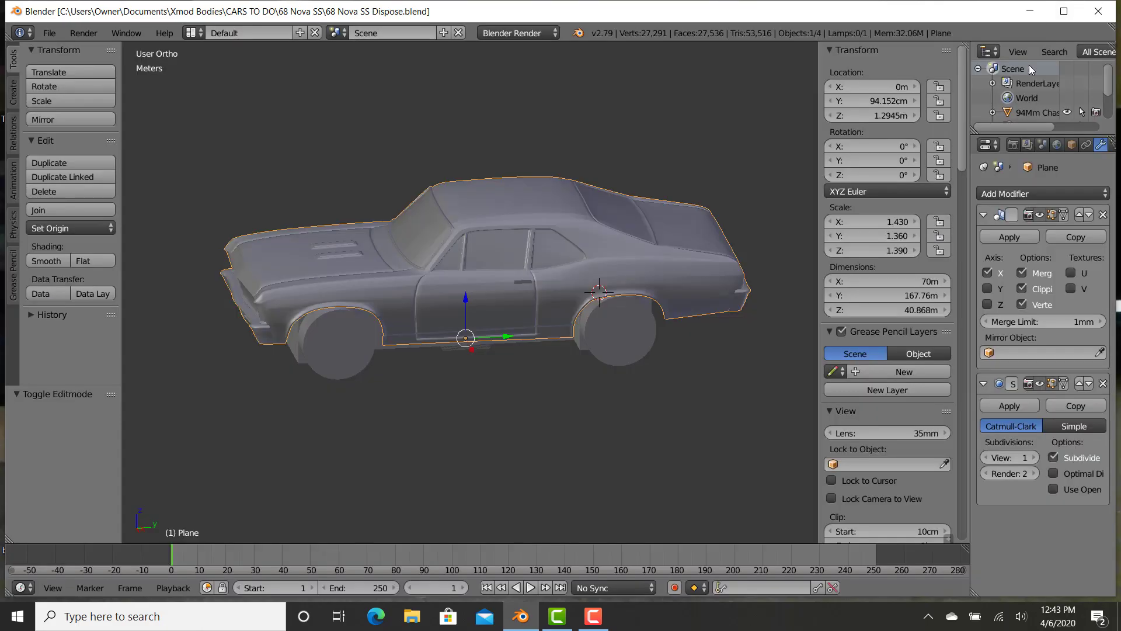
Delete the 94mm chassis template from the scene and save the file.
{"action": "middle_click_drag", "start_coordinate": [470, 302], "coordinate": [462, 310]}
{"action": "right_click", "coordinate": [329, 335]}
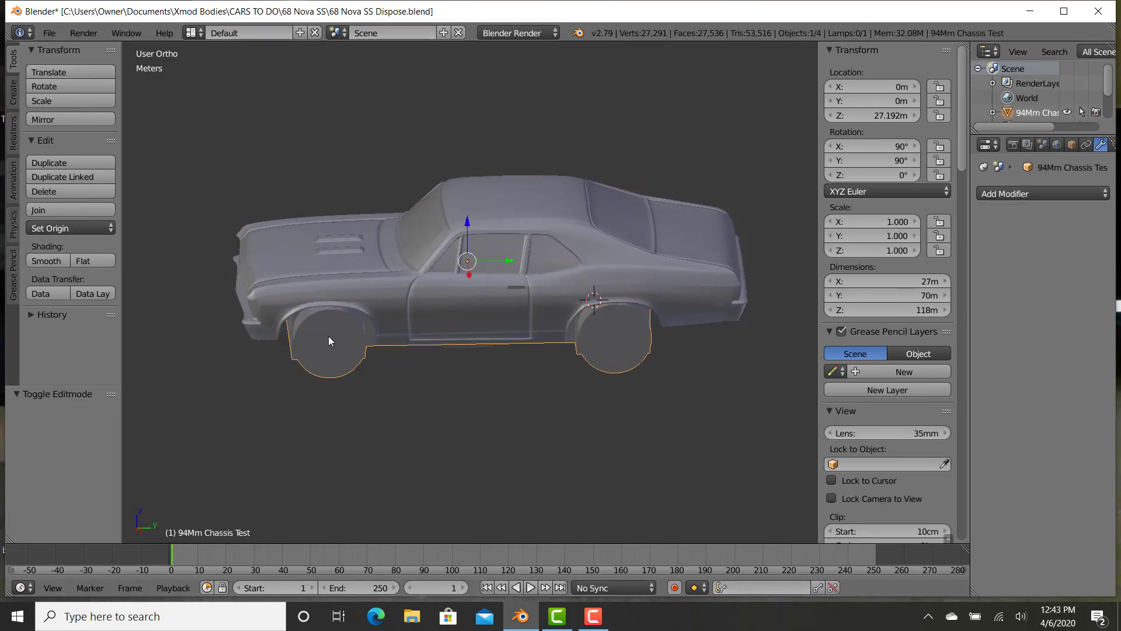
{"action": "key", "text": "Delete"}
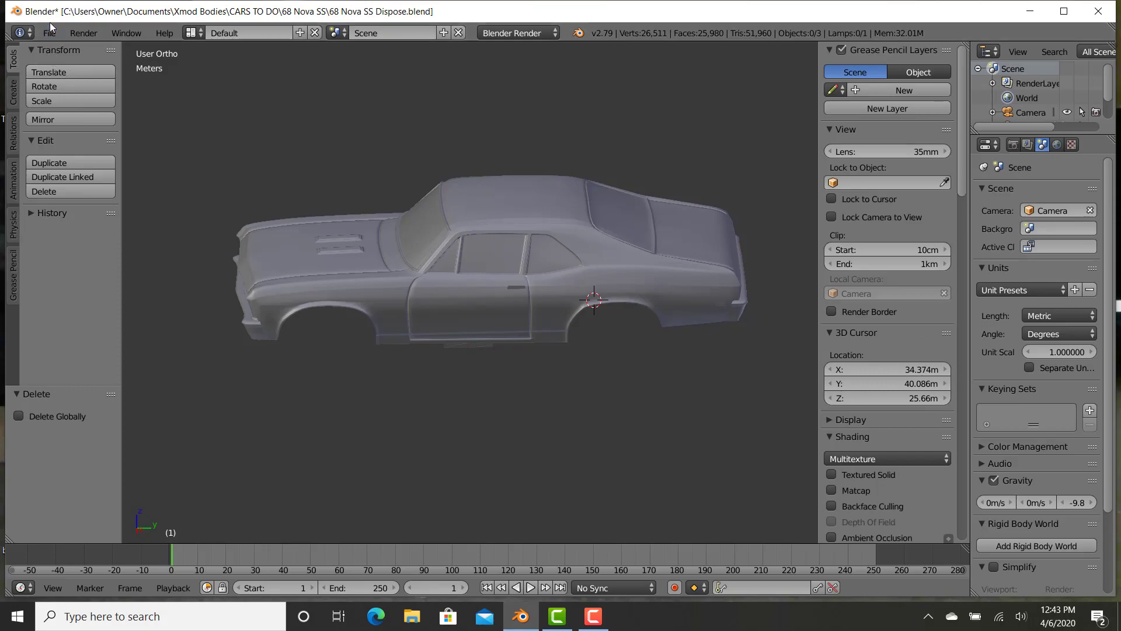
{"action": "left_click", "coordinate": [50, 31]}
{"action": "left_click", "coordinate": [59, 143]}
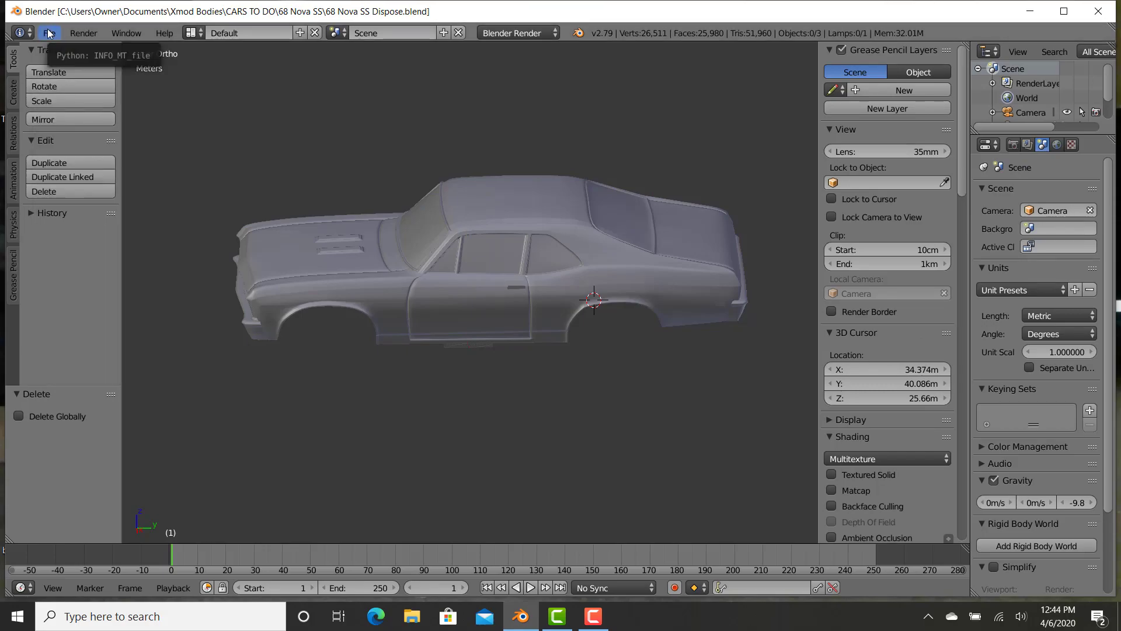
Export the reshaped body as the STL file 68 Nova SS Dispose.stl.
{"action": "left_click", "coordinate": [49, 33]}
{"action": "mouse_move", "coordinate": [79, 322]}
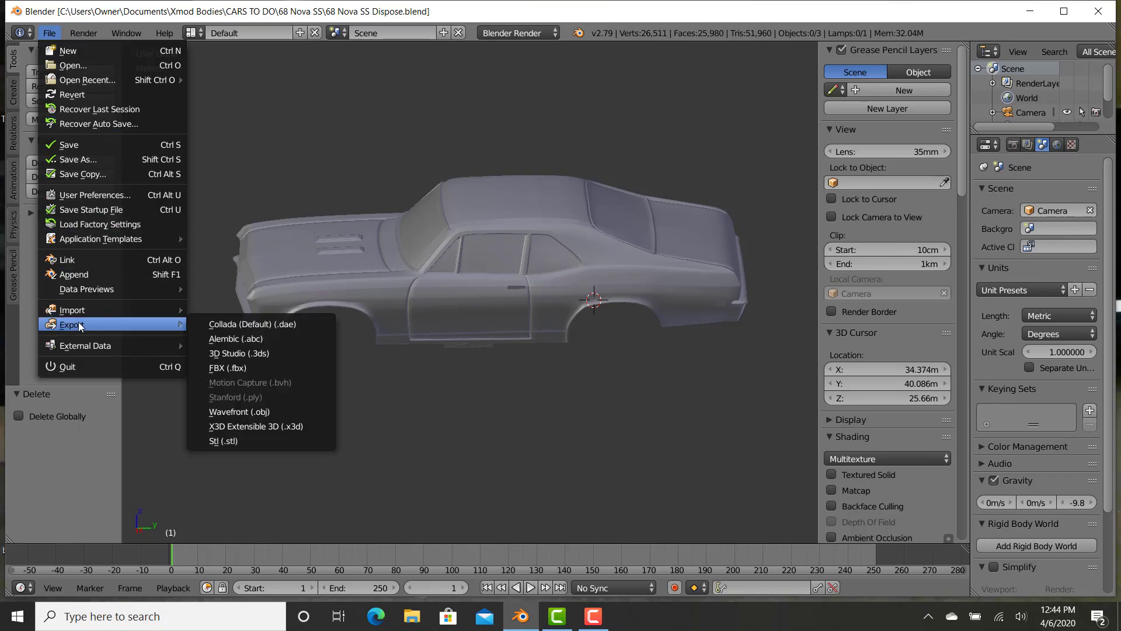
{"action": "left_click", "coordinate": [228, 440]}
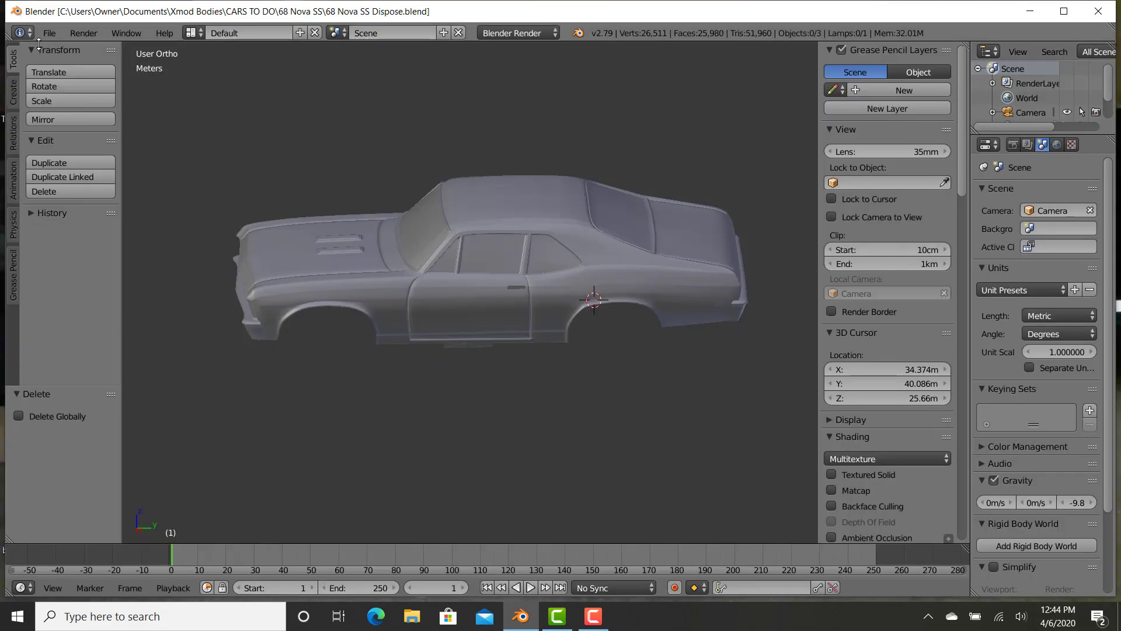
Reopen the recent file 68 Nova SS High Poly.blend with the original body.
{"action": "left_click", "coordinate": [50, 34]}
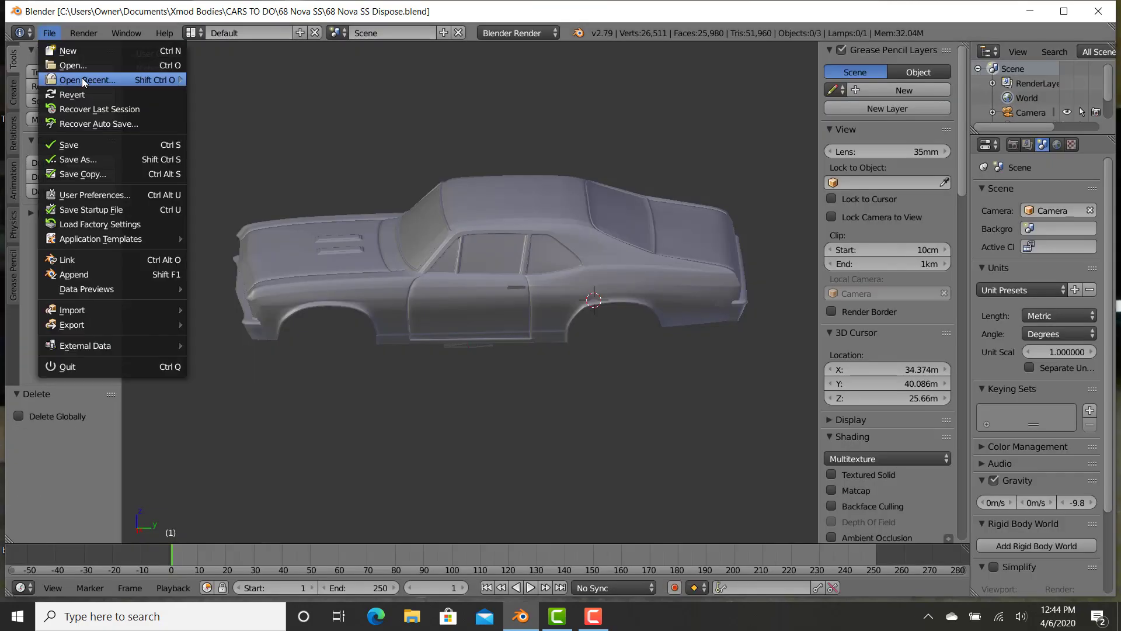
{"action": "mouse_move", "coordinate": [143, 78]}
{"action": "left_click", "coordinate": [247, 90]}
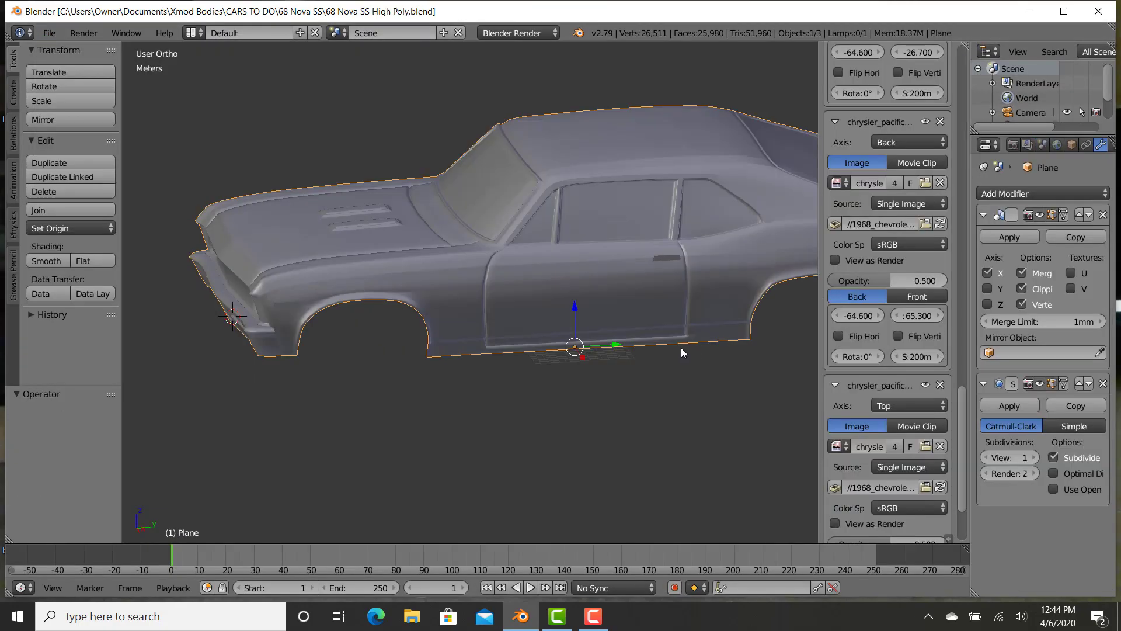
Import the STL file 68 Nova SS Dispose.stl into the scene with the original body.
{"action": "middle_click_drag", "start_coordinate": [572, 348], "coordinate": [576, 358]}
{"action": "left_click", "coordinate": [49, 34]}
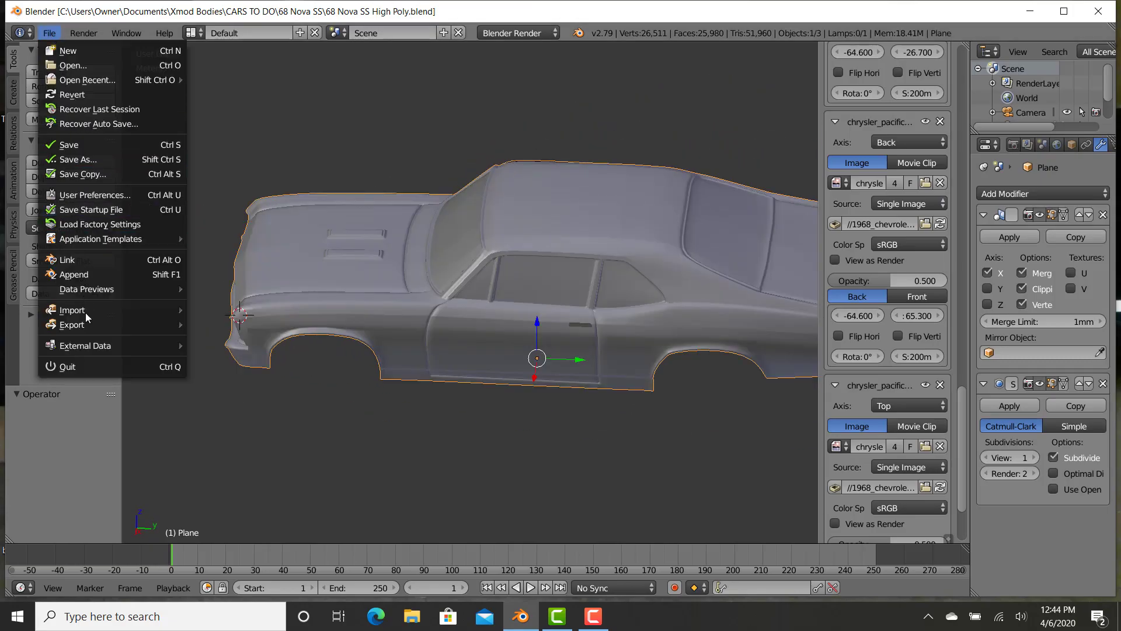
{"action": "mouse_move", "coordinate": [85, 322]}
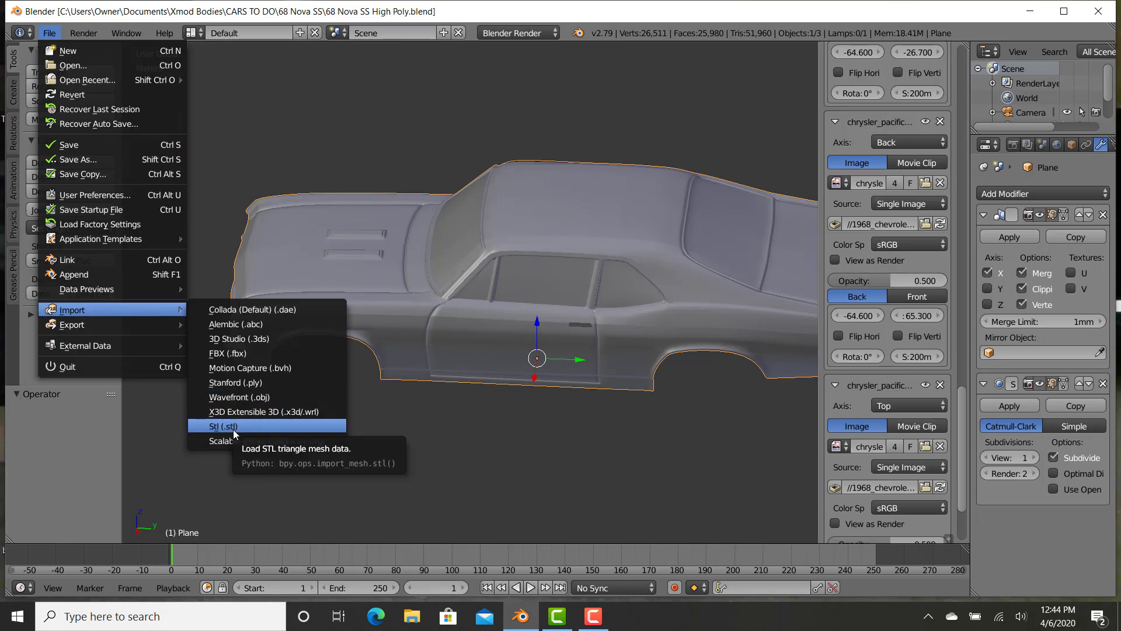
{"action": "left_click", "coordinate": [234, 426]}
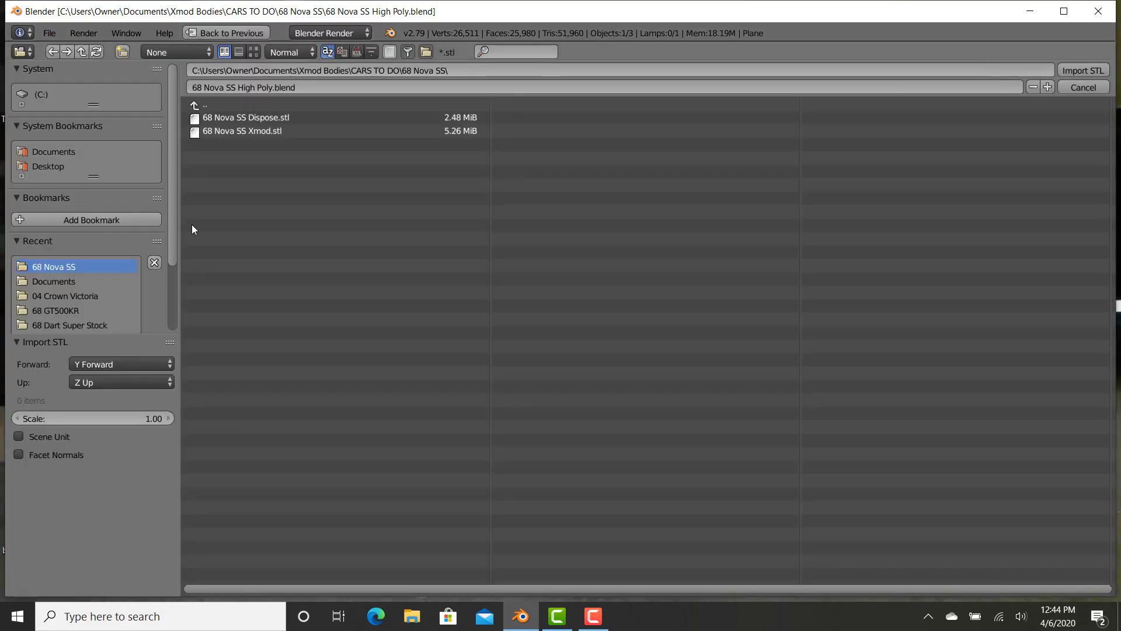
{"action": "left_click", "coordinate": [223, 117]}
{"action": "double_click", "coordinate": [222, 116]}
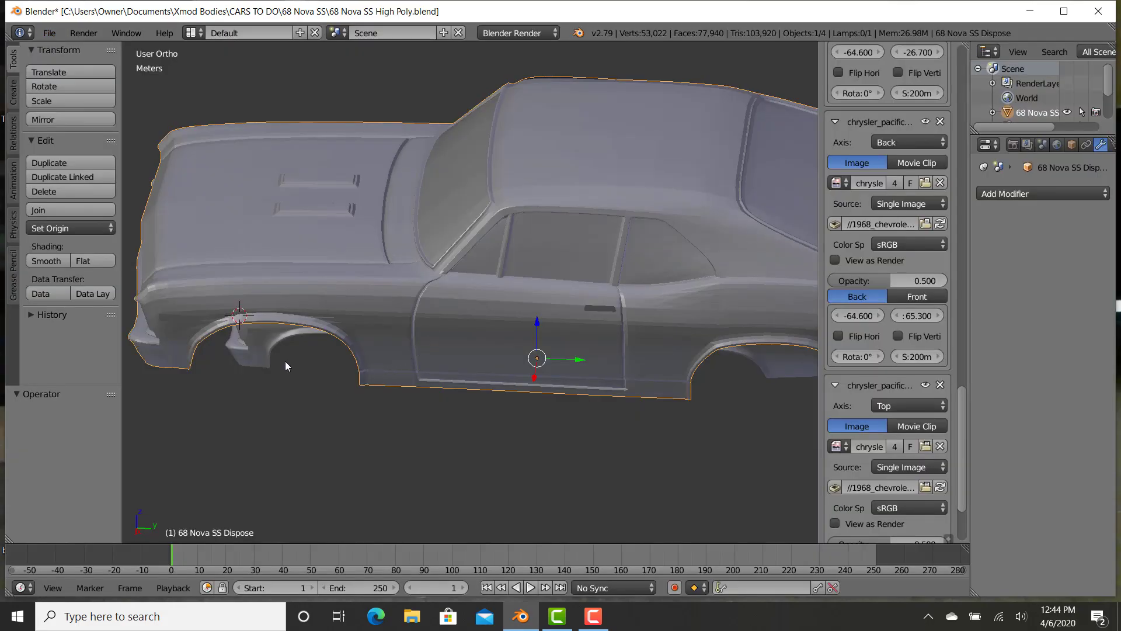
Resize the original body to an X dimension of 70 m, with Y and Z scales of 1.36.
{"action": "right_click", "coordinate": [264, 341]}
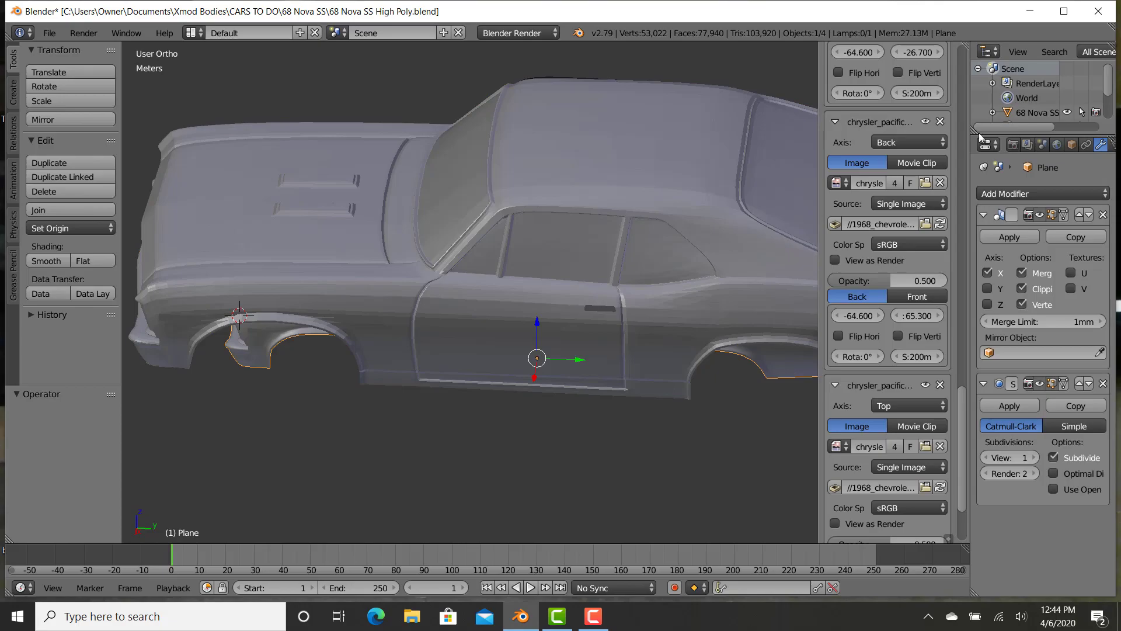
{"action": "left_click_drag", "start_coordinate": [963, 403], "coordinate": [991, 17]}
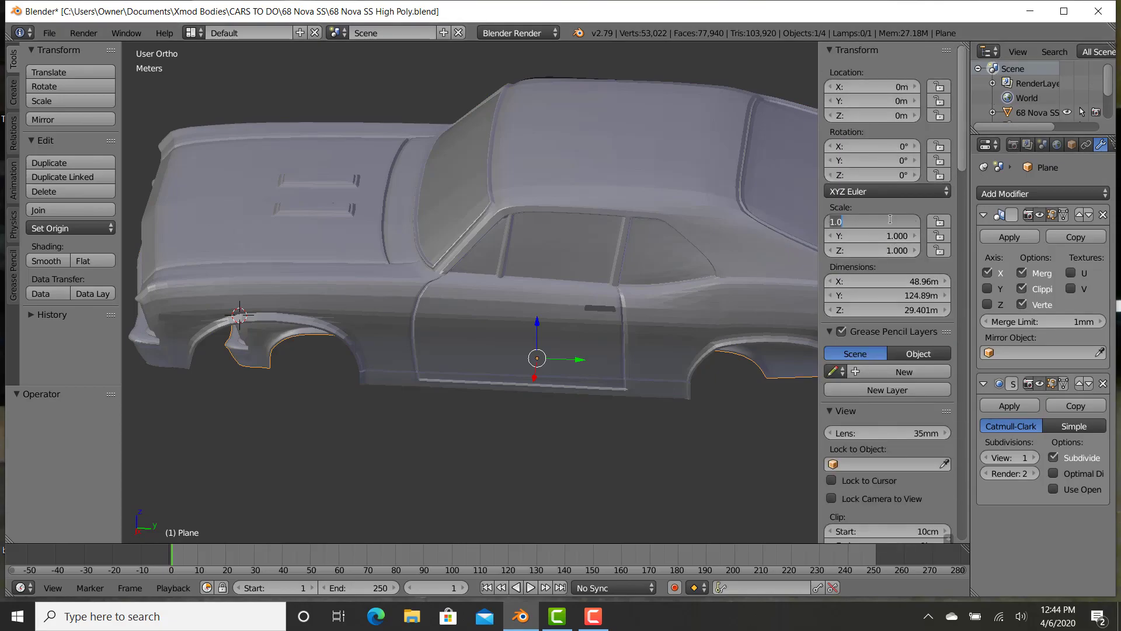
{"action": "left_click", "coordinate": [918, 279]}
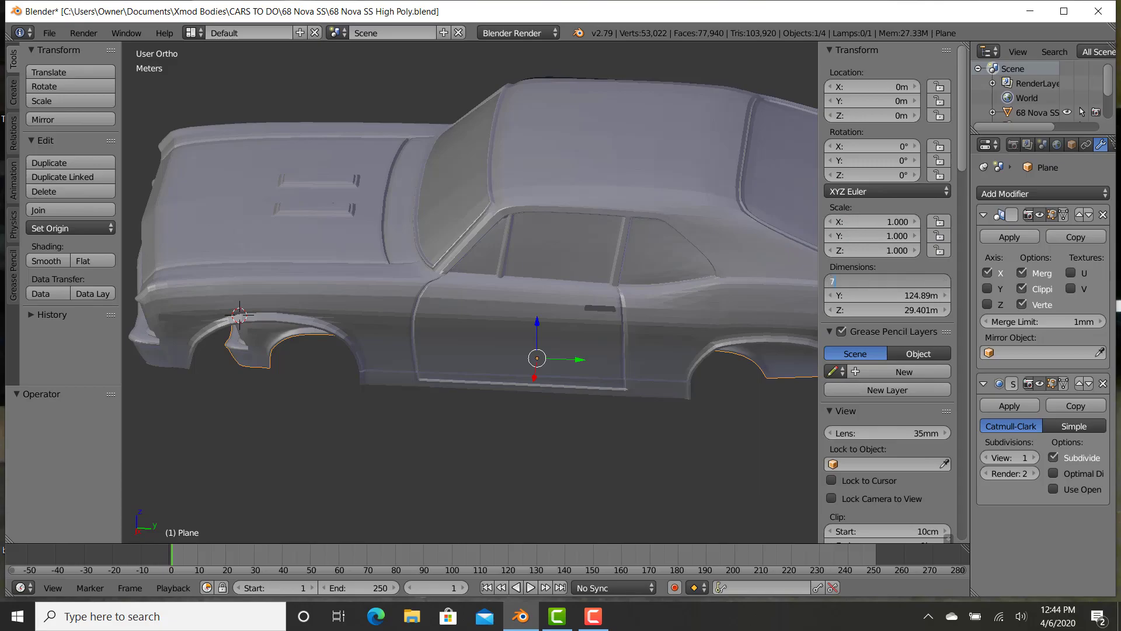
{"action": "key", "text": "Return"}
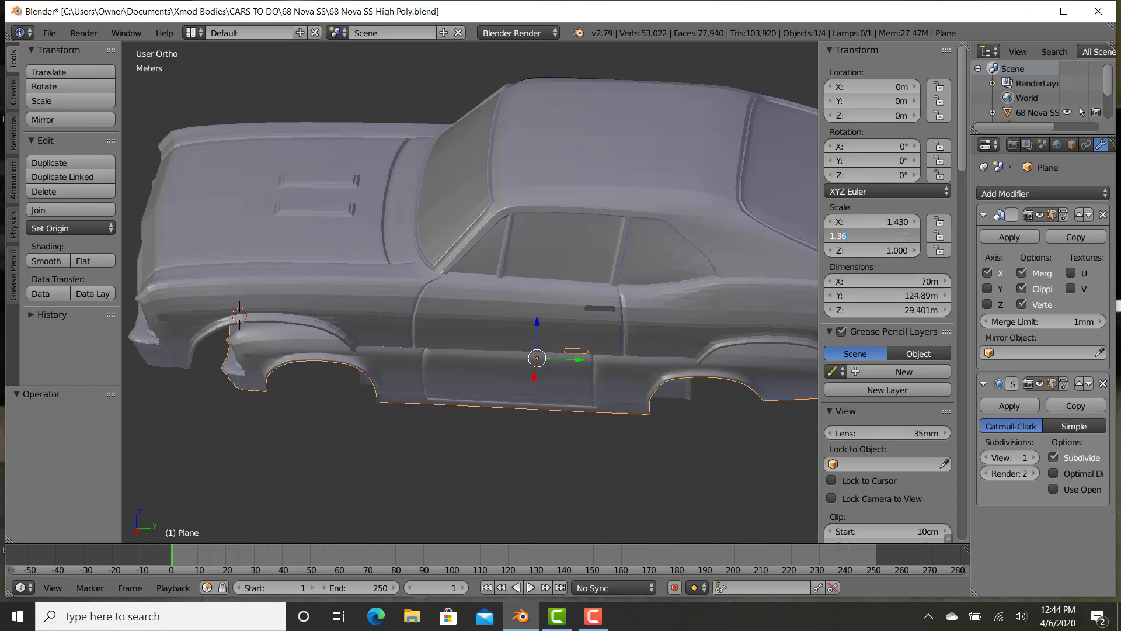
{"action": "key", "text": "Return"}
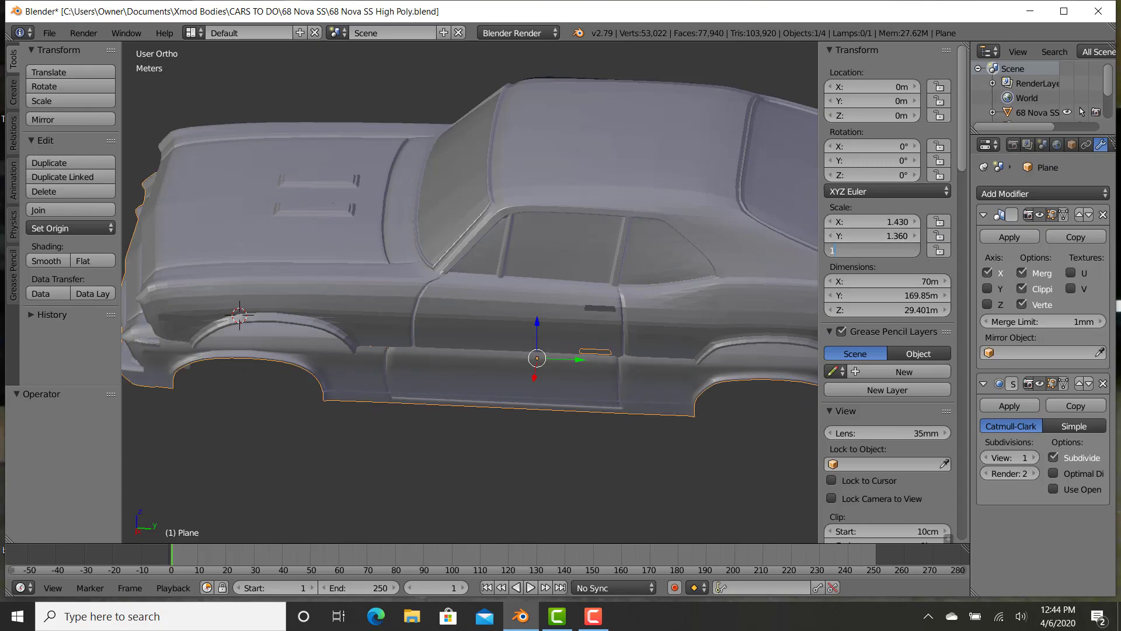
{"action": "key", "text": "Return"}
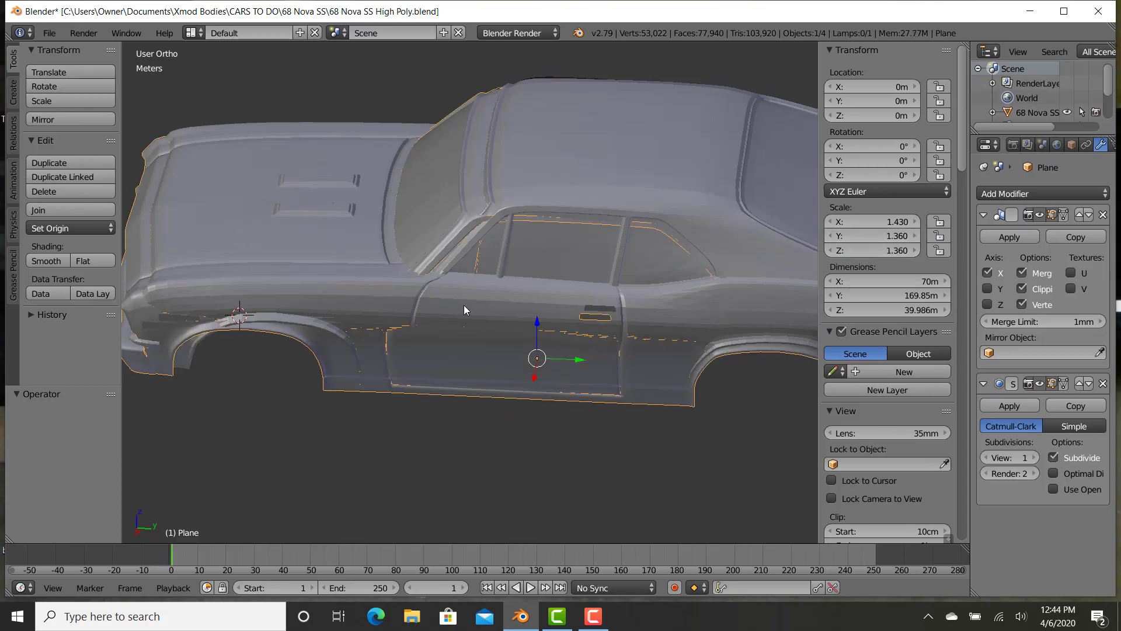
In the right side view, move the original body about 46.2 m up along Z, above the imported one.
{"action": "key", "text": "KP_3"}
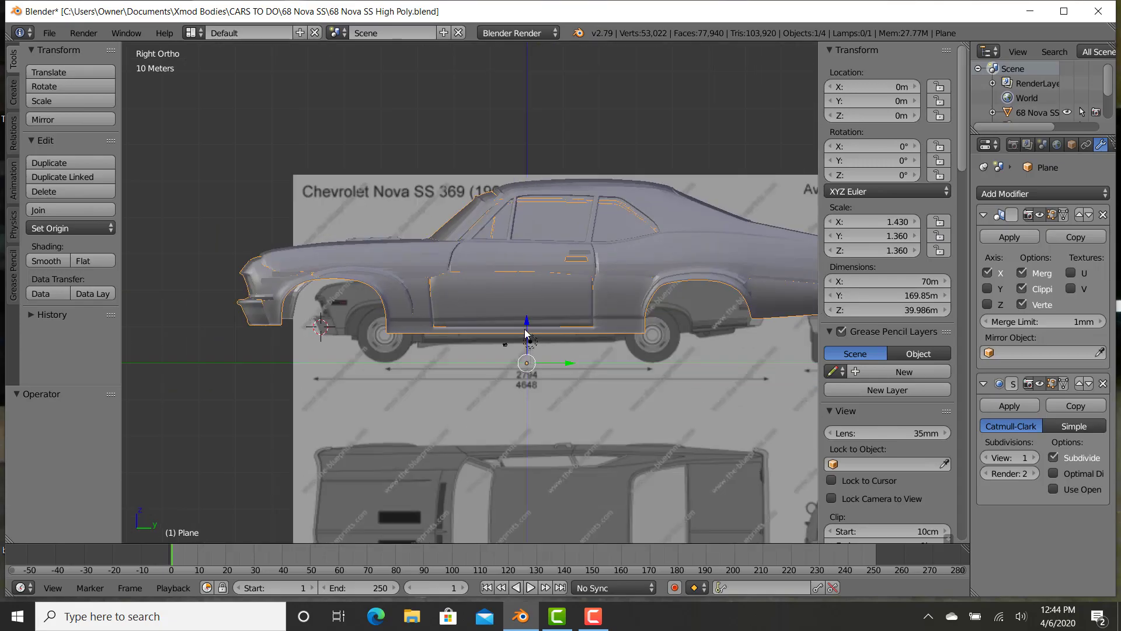
{"action": "left_click_drag", "start_coordinate": [526, 323], "coordinate": [551, 151]}
{"action": "middle_click_drag", "start_coordinate": [575, 212], "coordinate": [503, 284], "text": "shift"}
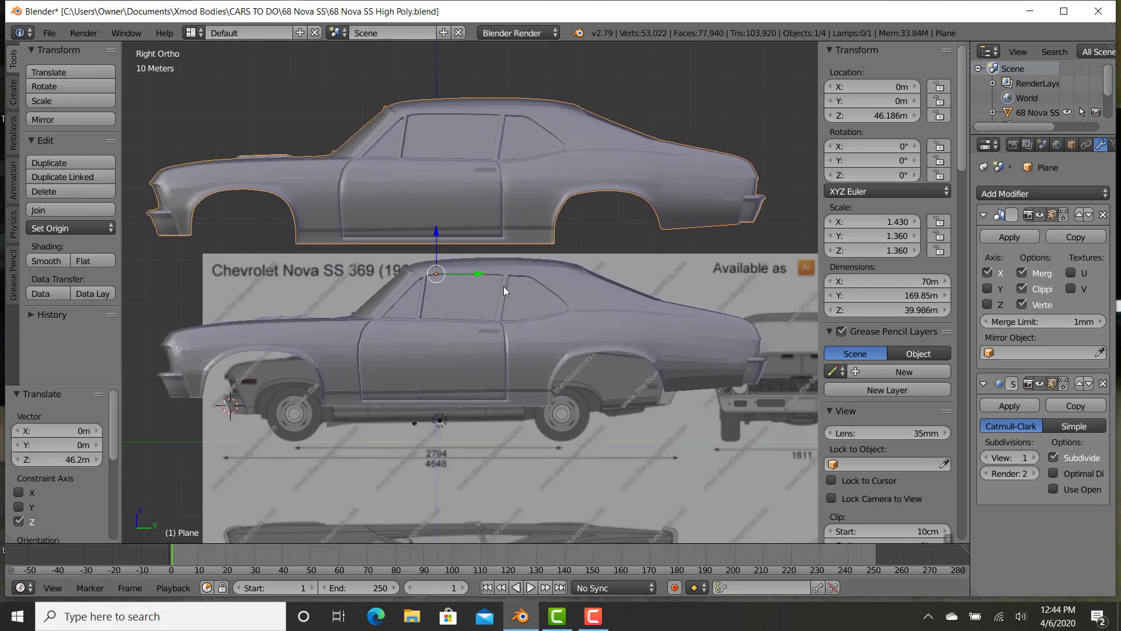
Select the imported 68 Nova SS Dispose body and apply smooth shading to it.
{"action": "right_click", "coordinate": [517, 327]}
{"action": "middle_click_drag", "start_coordinate": [388, 331], "coordinate": [636, 217]}
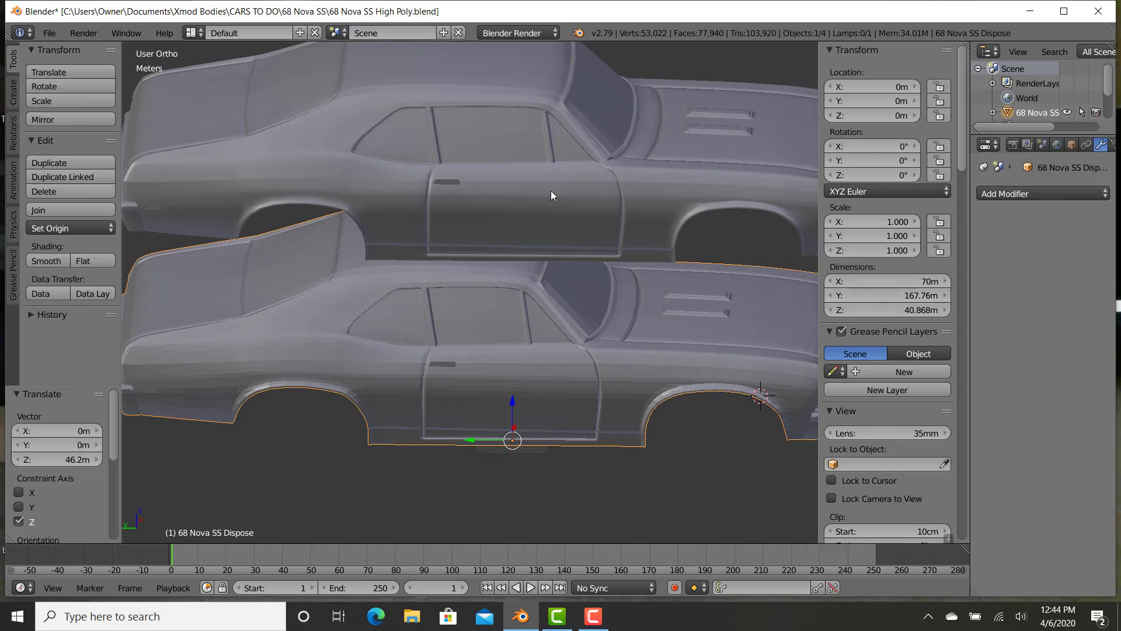
{"action": "middle_click_drag", "start_coordinate": [617, 203], "coordinate": [638, 225]}
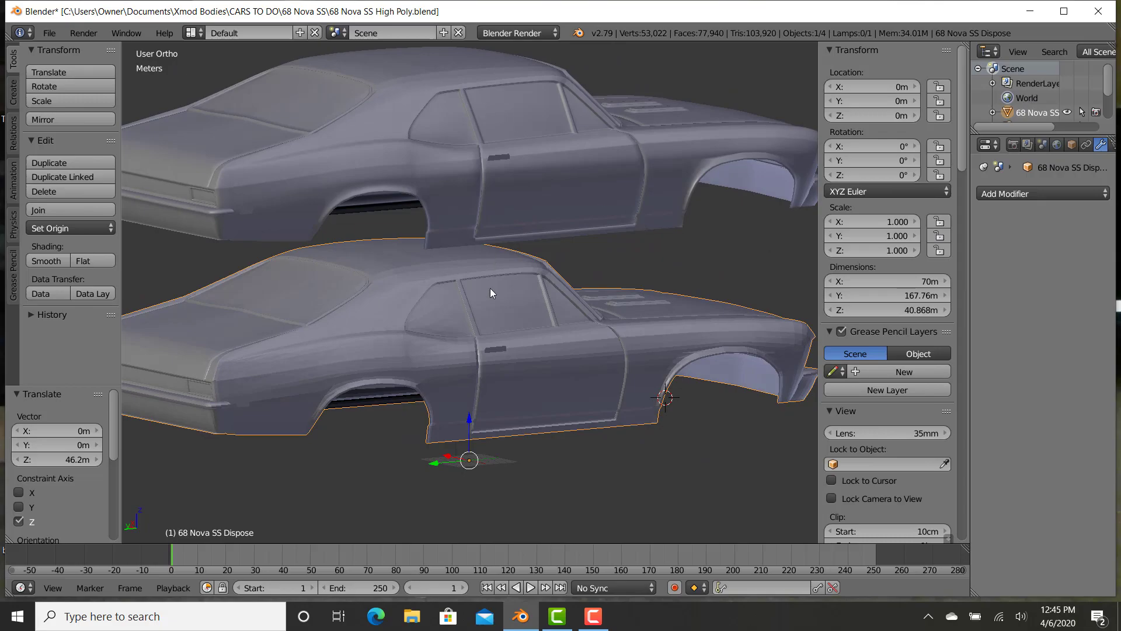
{"action": "left_click", "coordinate": [49, 261]}
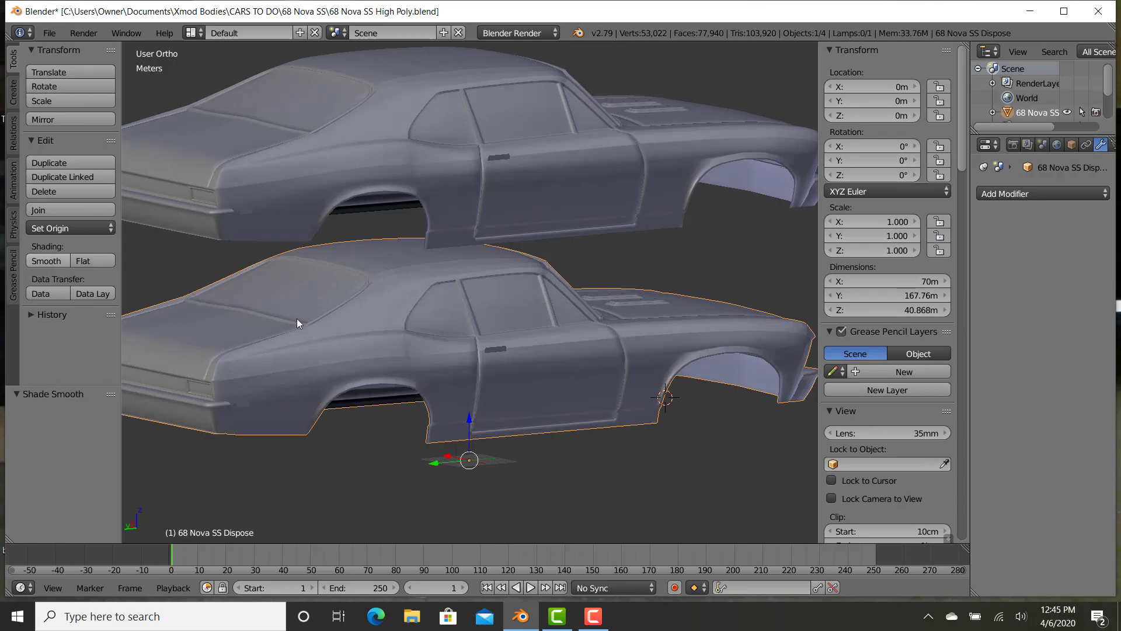
Compare the side profiles and wheel arches of the imported and original bodies in the left side view.
{"action": "middle_click_drag", "start_coordinate": [628, 411], "coordinate": [581, 418]}
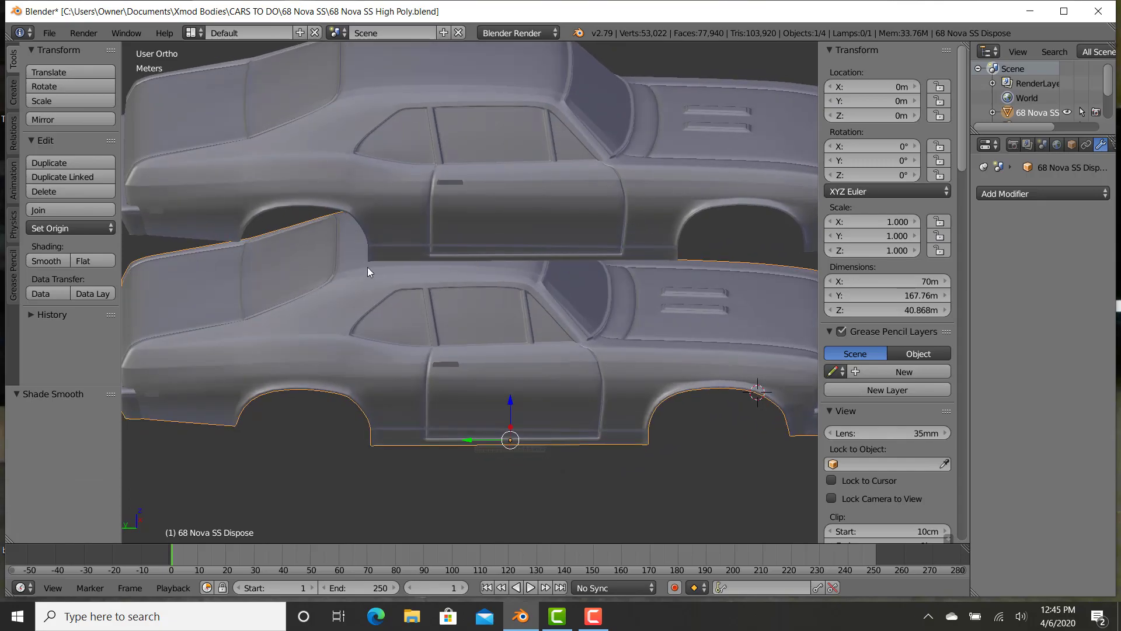
{"action": "key", "text": "KP_3"}
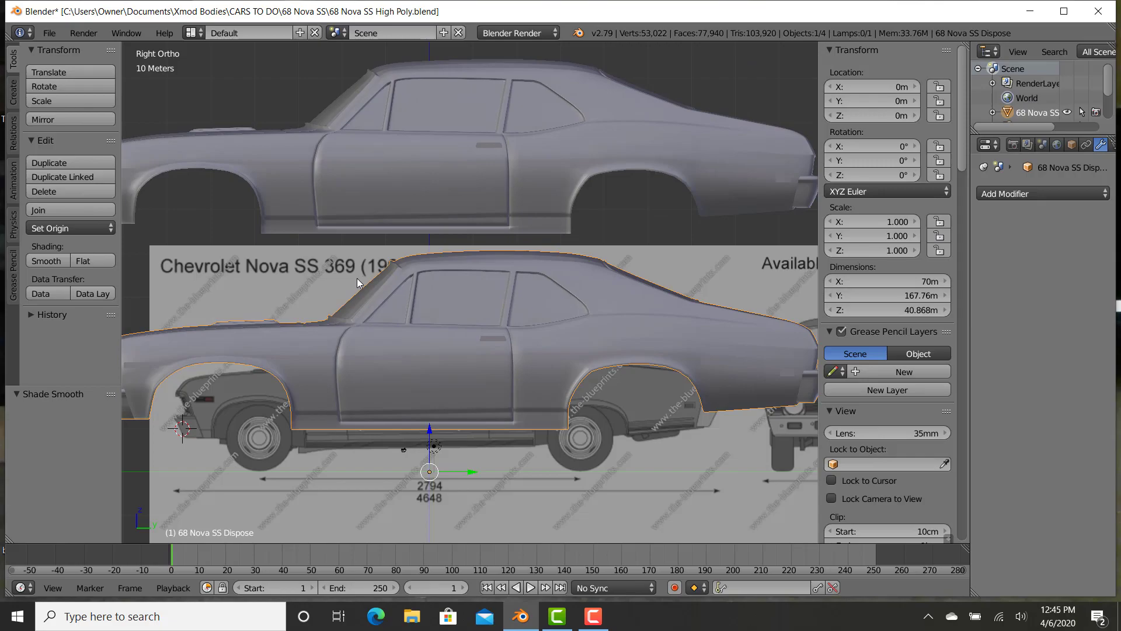
{"action": "key", "text": "ctrl+KP_3"}
{"action": "middle_click_drag", "start_coordinate": [705, 331], "coordinate": [590, 297], "text": "shift"}
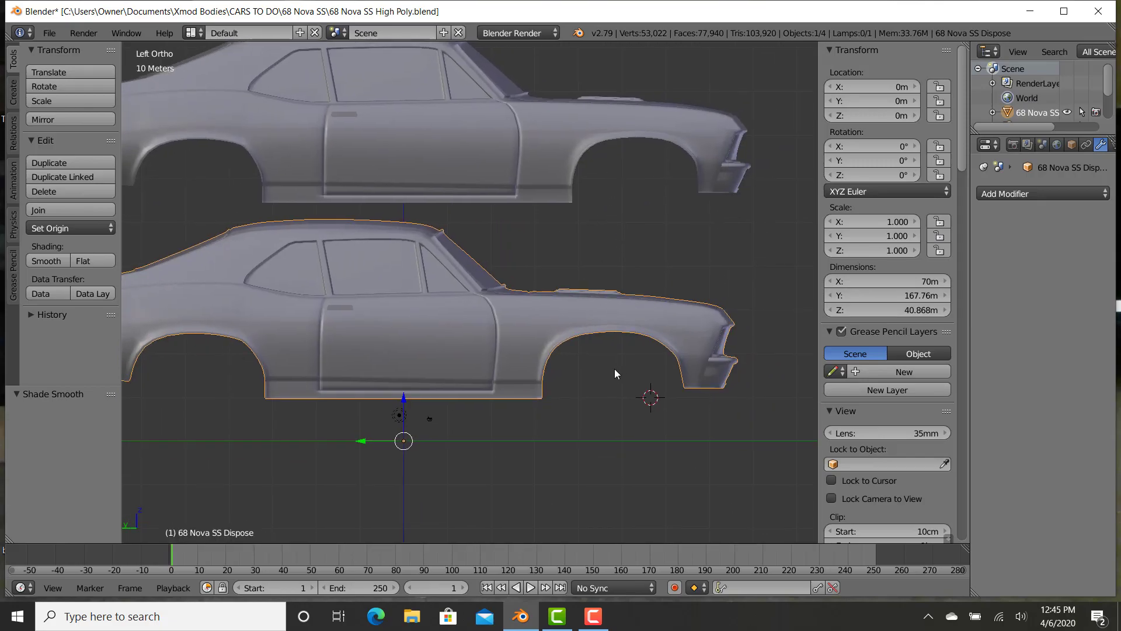
{"action": "left_click", "coordinate": [613, 385]}
{"action": "middle_click_drag", "start_coordinate": [358, 285], "coordinate": [482, 282], "text": "shift"}
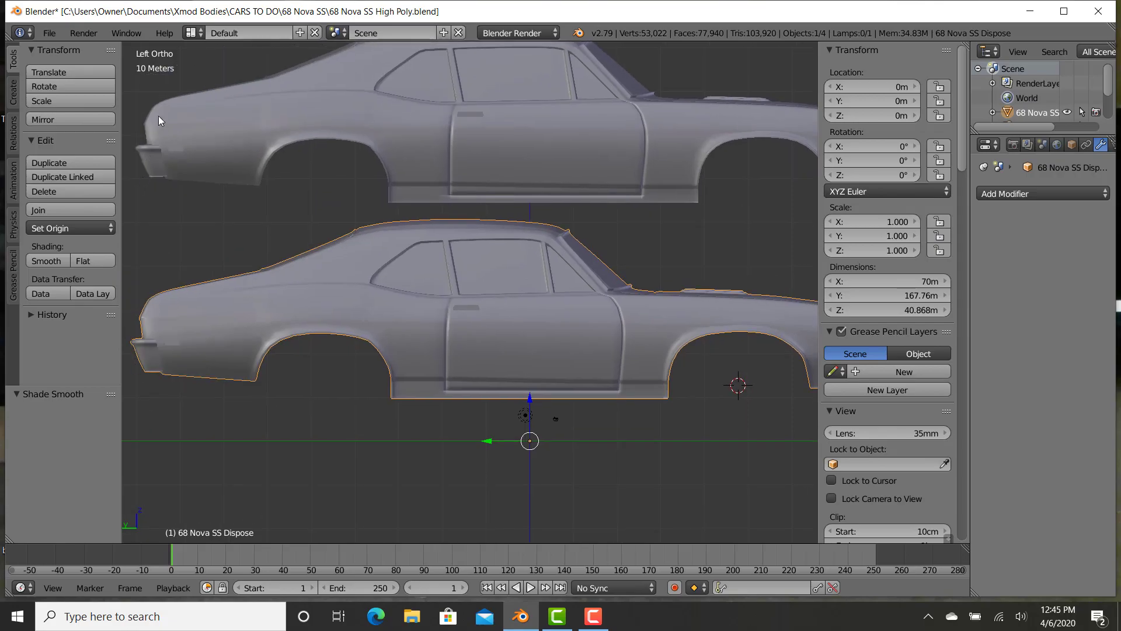
{"action": "middle_click_drag", "start_coordinate": [636, 239], "coordinate": [621, 250], "text": "shift"}
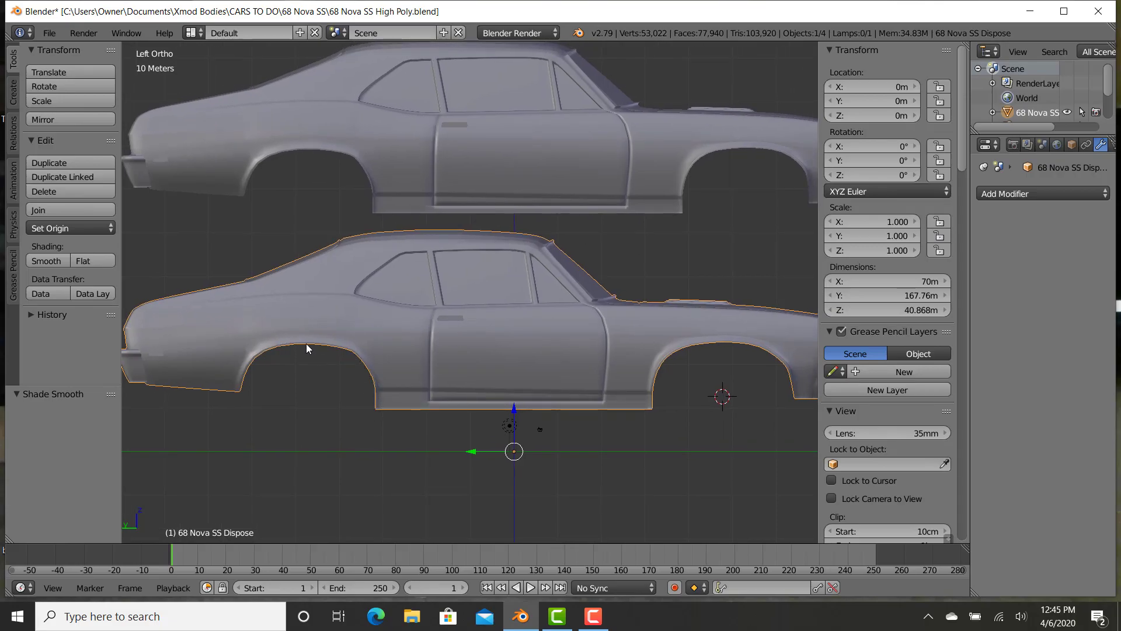
{"action": "middle_click_drag", "start_coordinate": [256, 338], "coordinate": [260, 338], "text": "shift"}
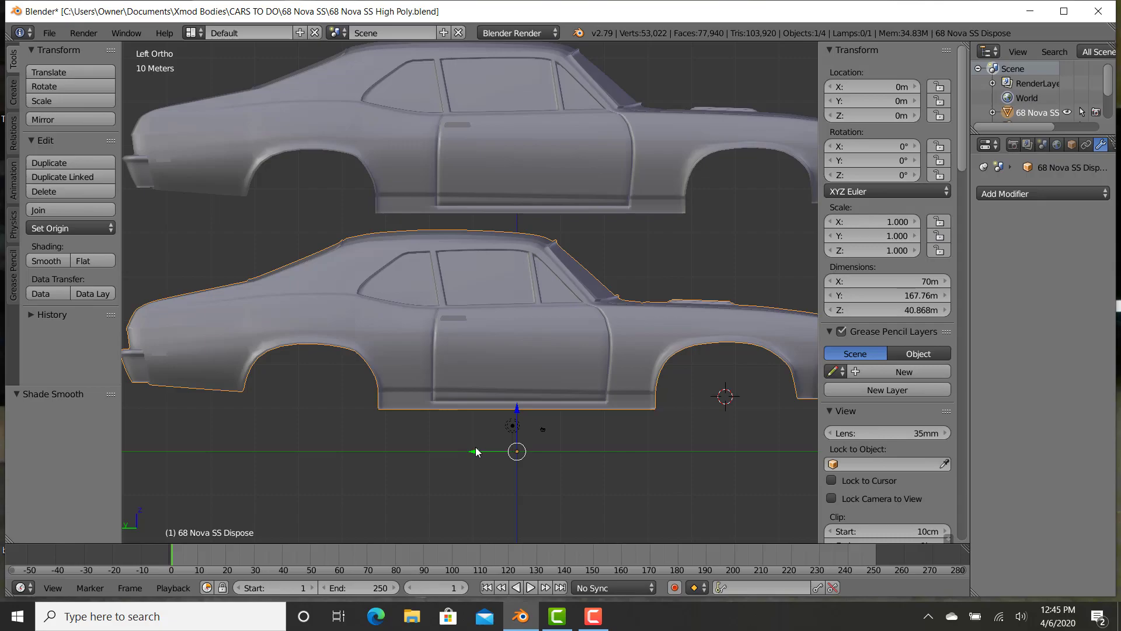
Move the imported body about -93.5 cm along Y and compare its front end with the original body above.
{"action": "left_click_drag", "start_coordinate": [476, 450], "coordinate": [481, 457]}
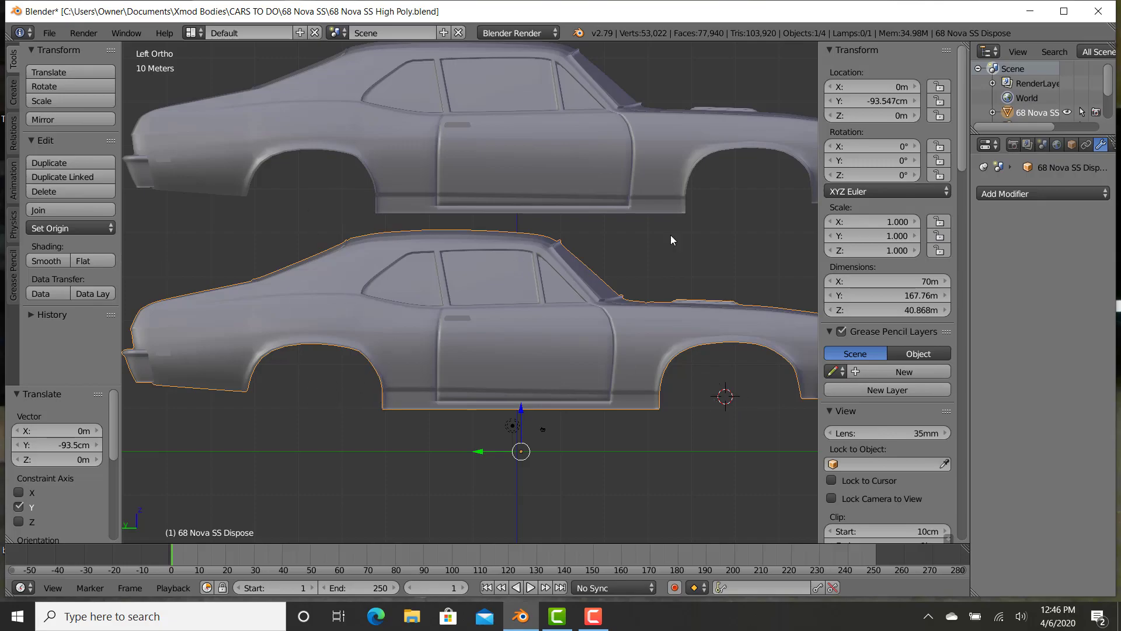
{"action": "left_click", "coordinate": [734, 396]}
{"action": "middle_click_drag", "start_coordinate": [726, 391], "coordinate": [595, 388], "text": "shift"}
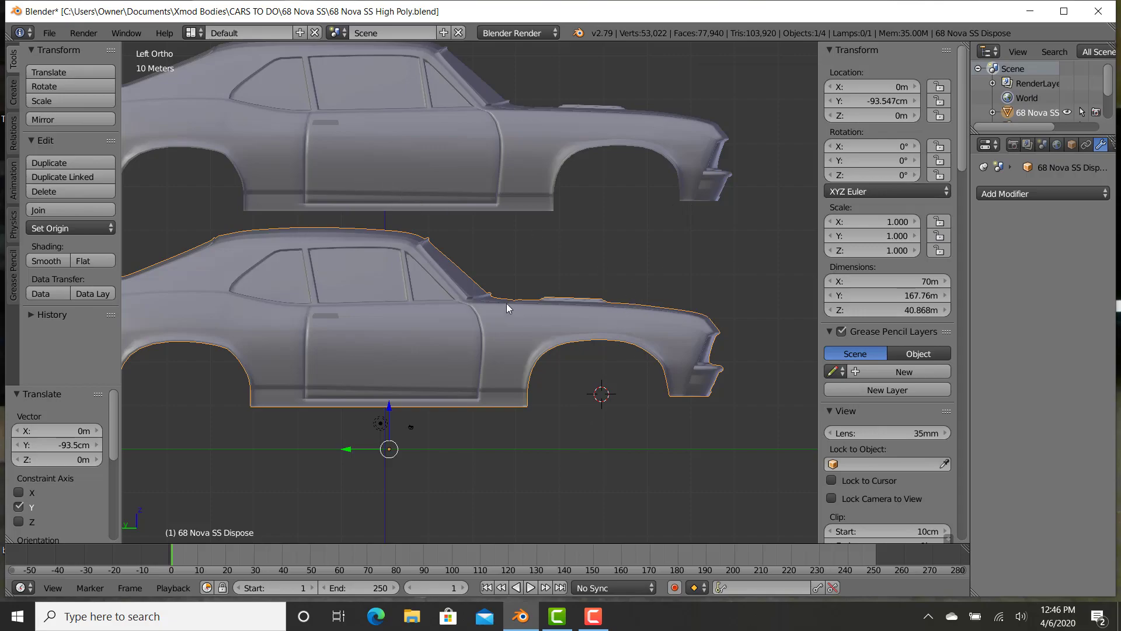
{"action": "middle_click_drag", "start_coordinate": [486, 197], "coordinate": [569, 222], "text": "shift"}
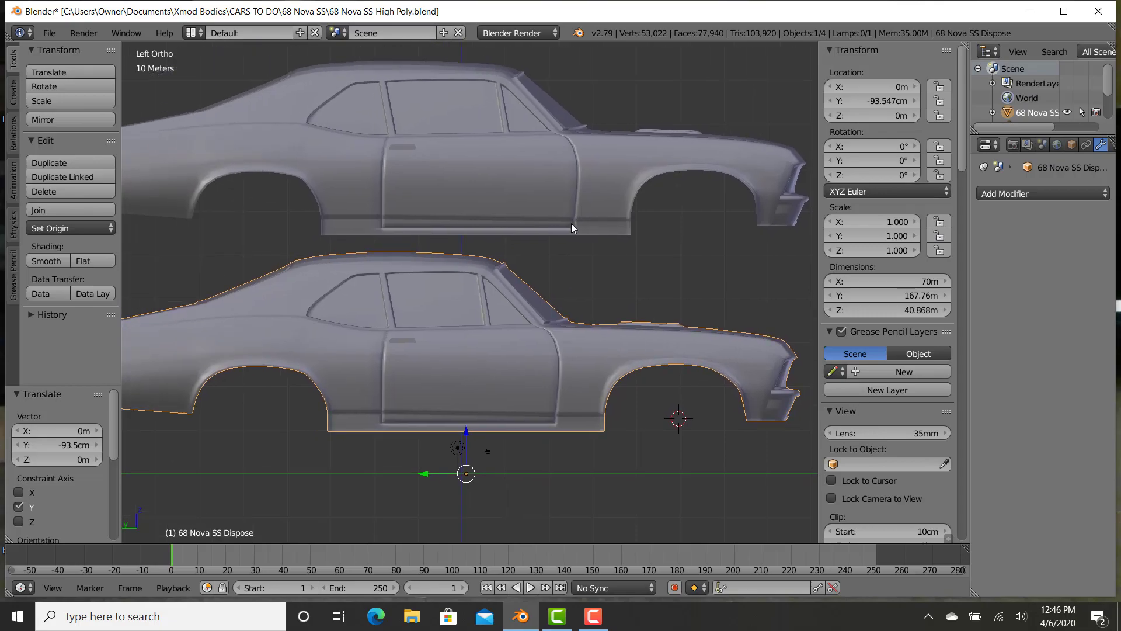